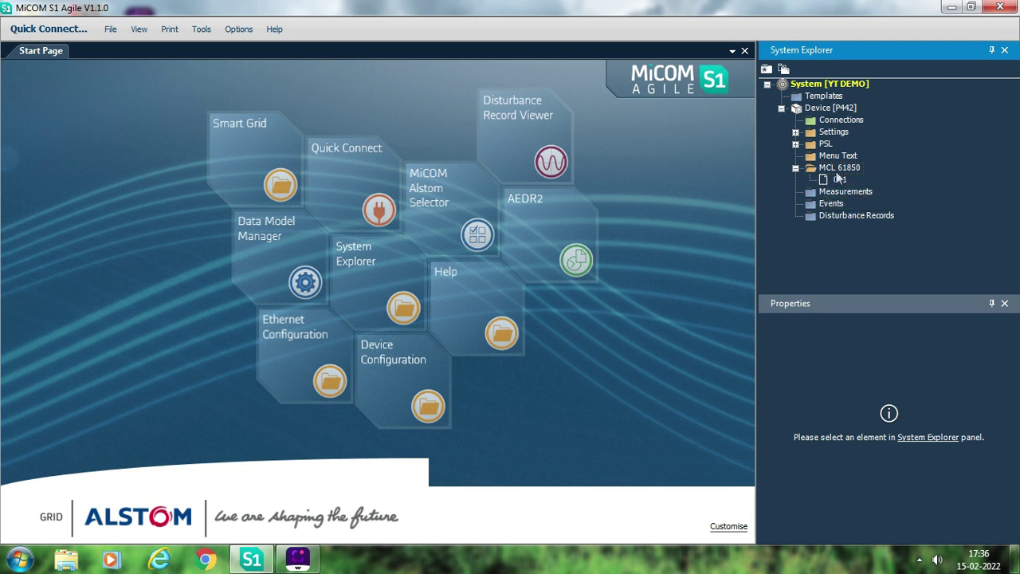
- Create a new MCL 61850 file under the P442 device and open it in the IED Configurator
right_click(837, 171)
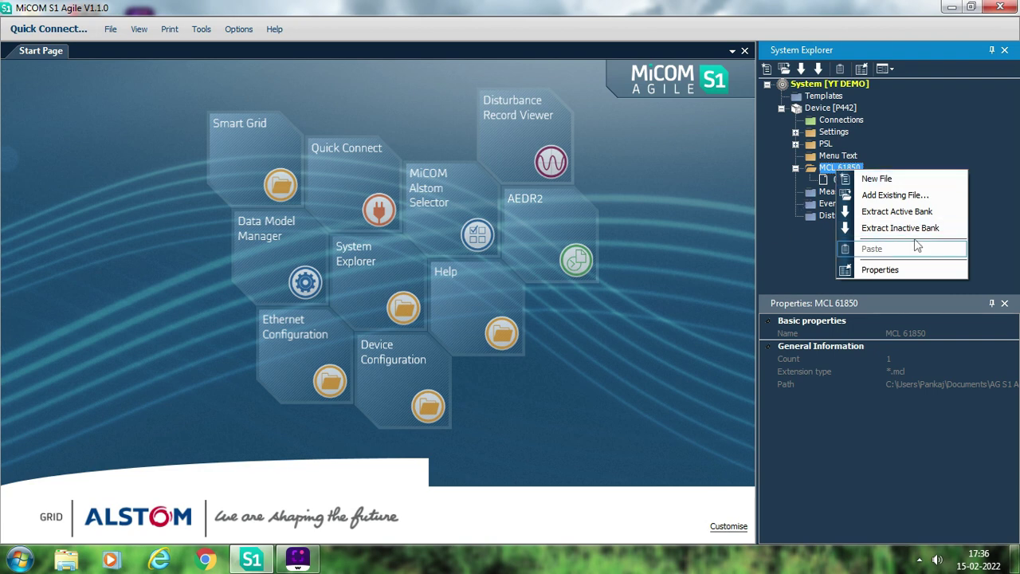
click(891, 182)
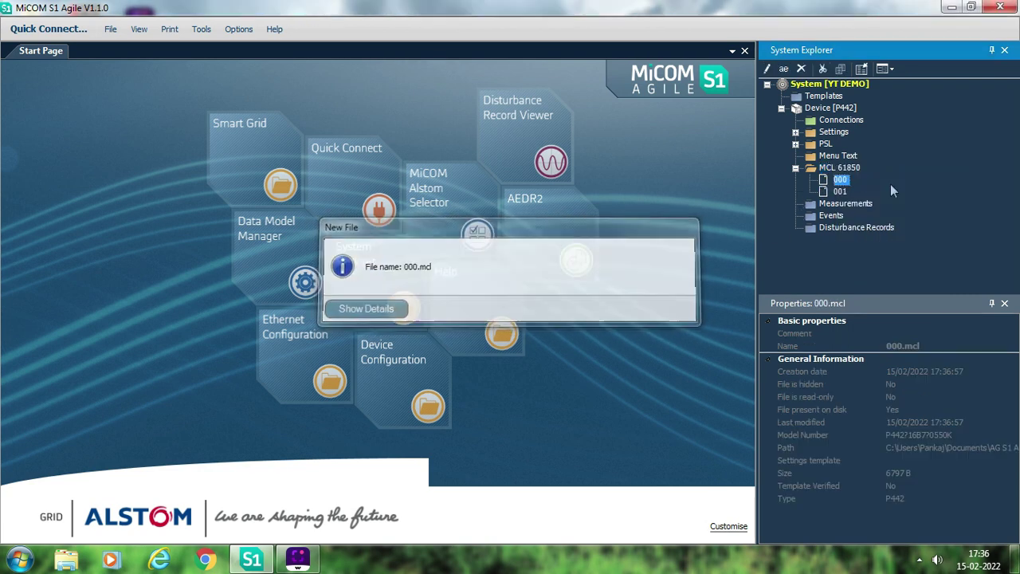
double_click(841, 181)
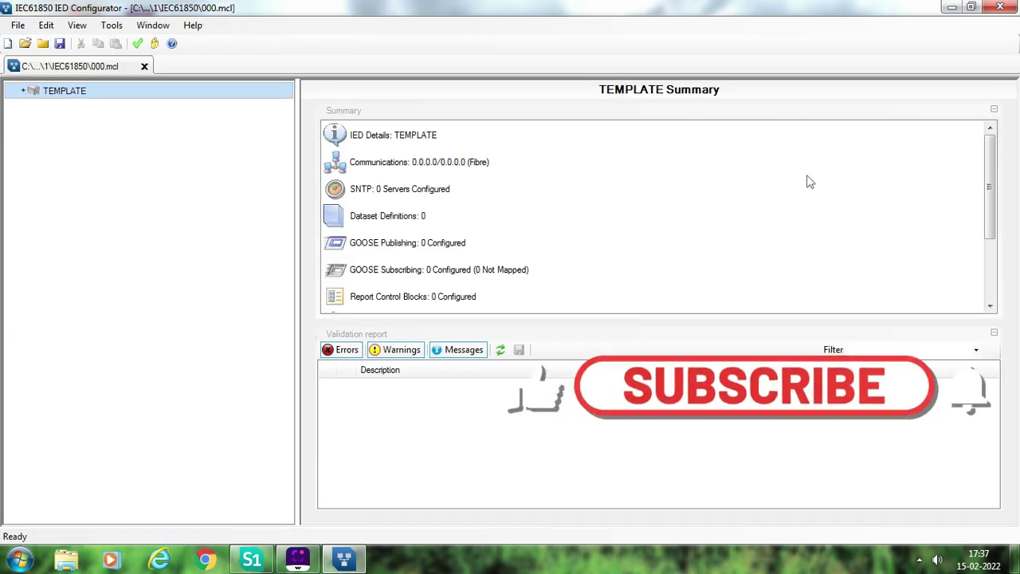
- Enter manual editing mode for the TEMPLATE IED and open its IED details
click(25, 92)
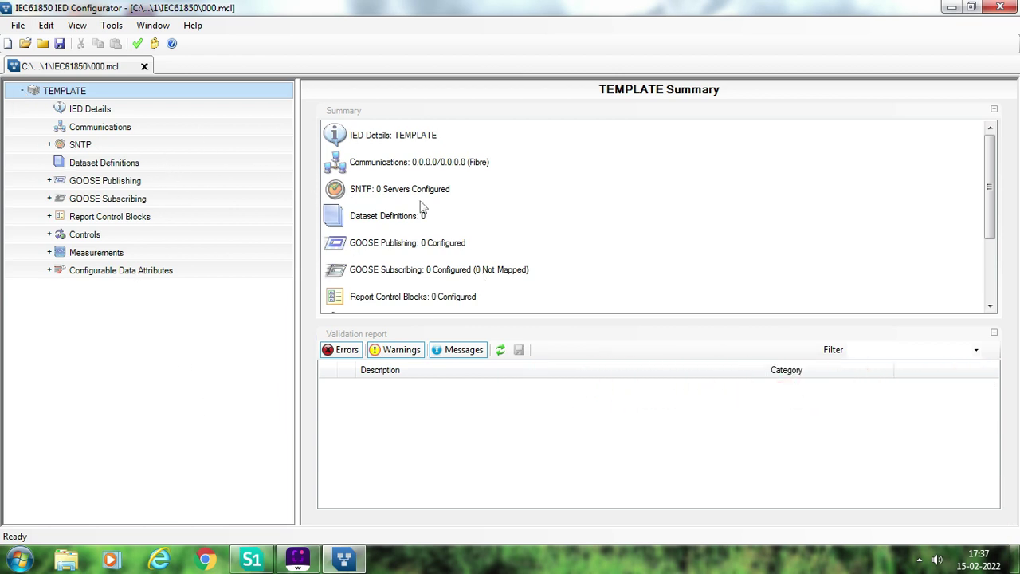
click(156, 44)
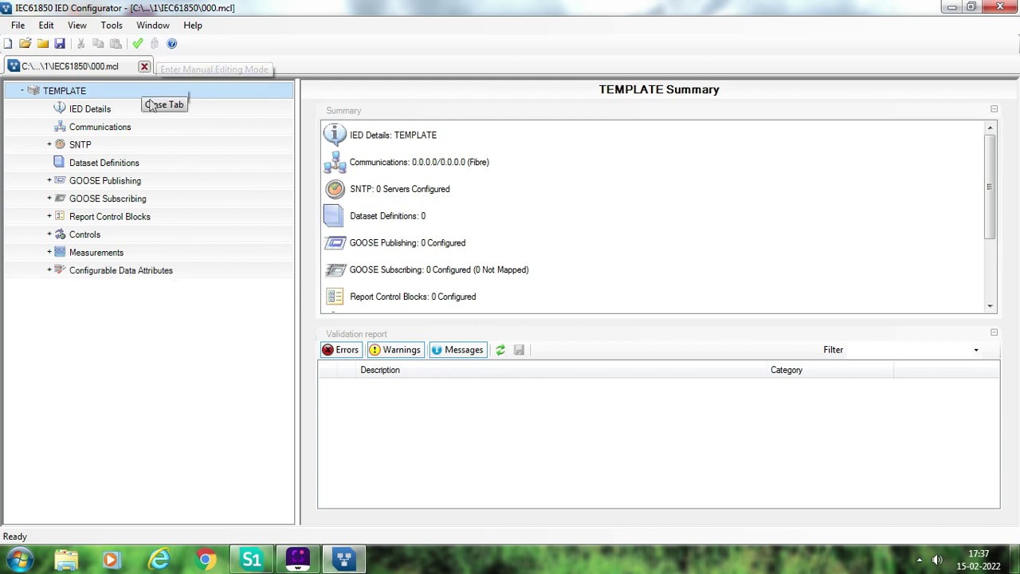
click(113, 114)
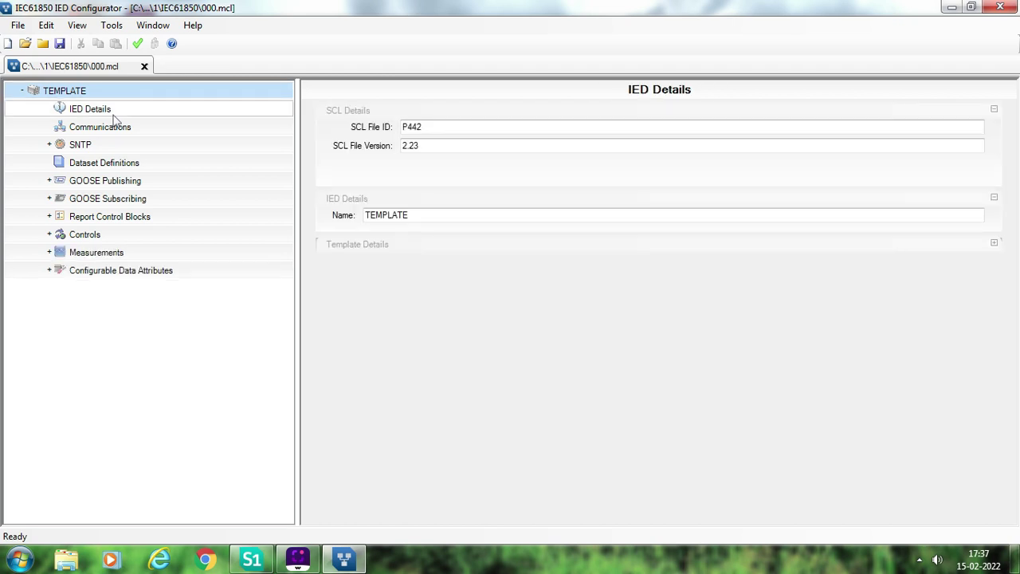
- Rename the IED from the template name to AA1Q14P1
click(424, 216)
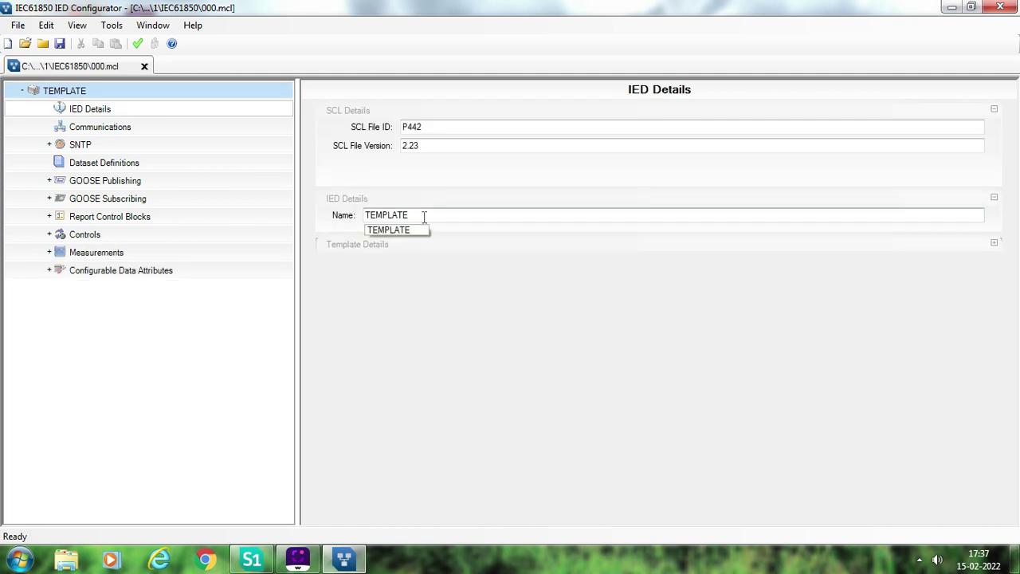
drag(422, 216, 366, 219)
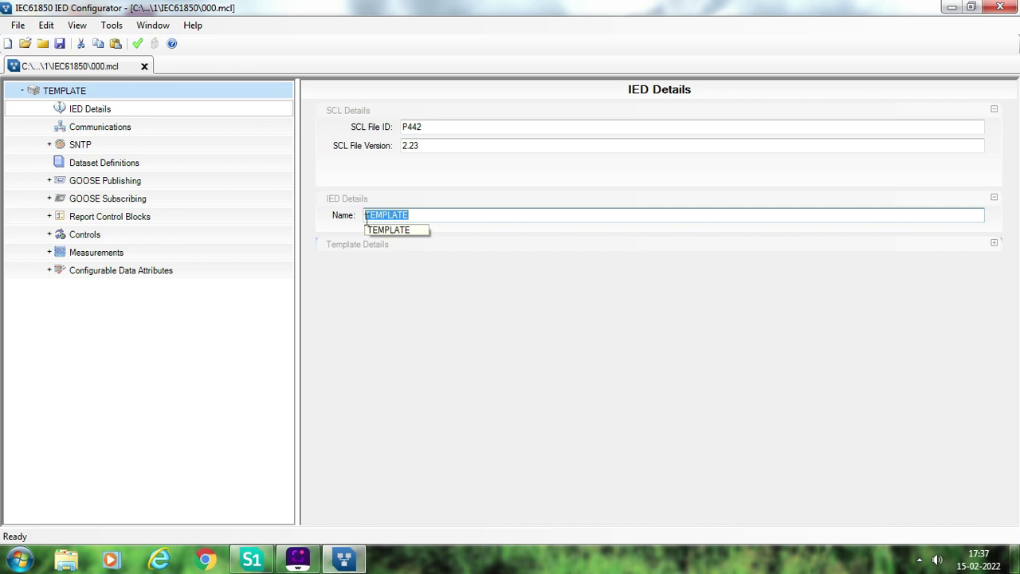
text(P4)
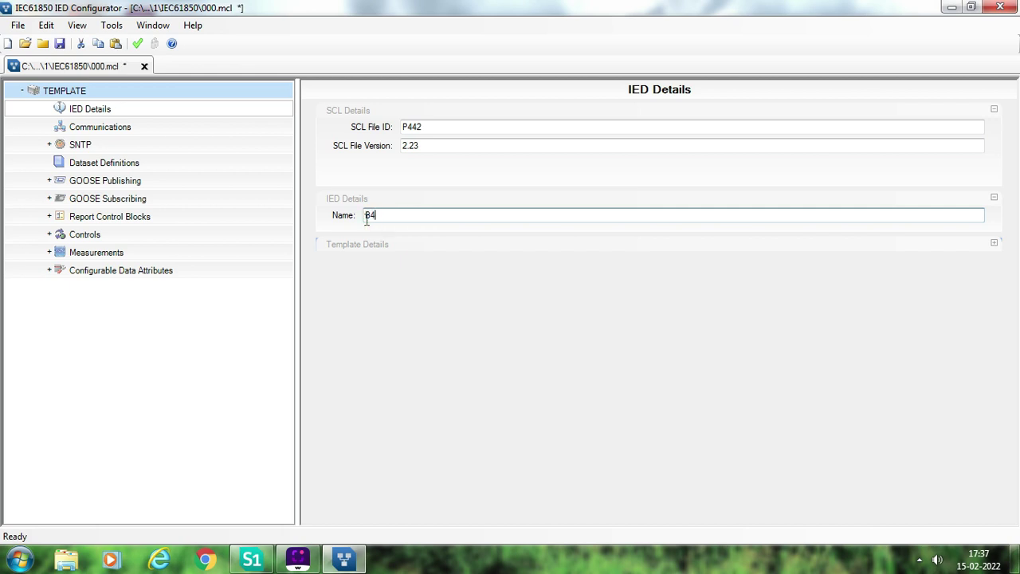
text(01_M1)
key(BackSpace)
key(BackSpace)
key(BackSpace)
key(BackSpace)
key(BackSpace)
key(BackSpace)
key(BackSpace)
text(AA1Q14P1)
click(425, 151)
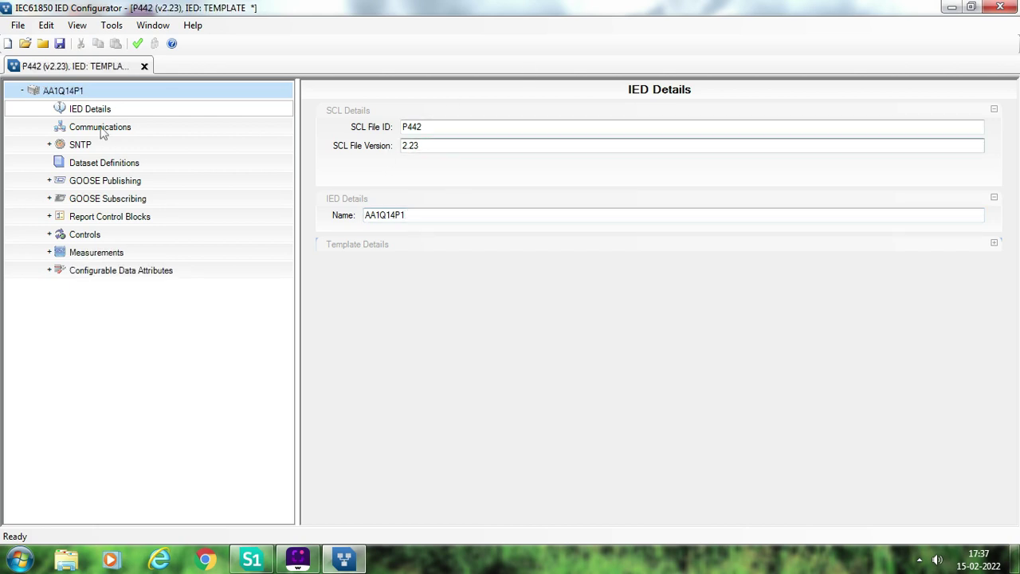
- In the IED's communications settings, keep the connected sub-network as NONE and set the IP address to 172.16.34.100
click(100, 129)
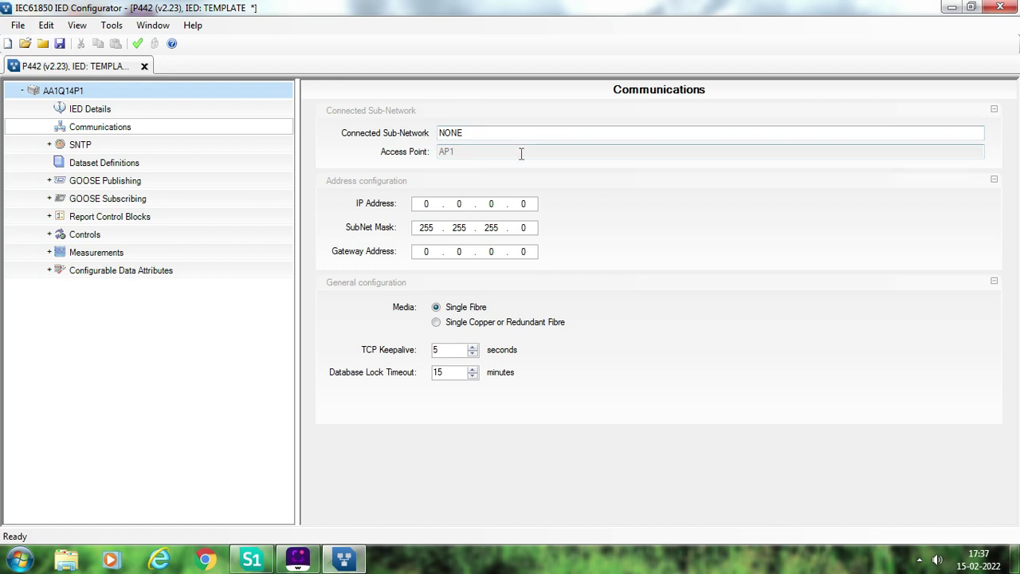
click(474, 133)
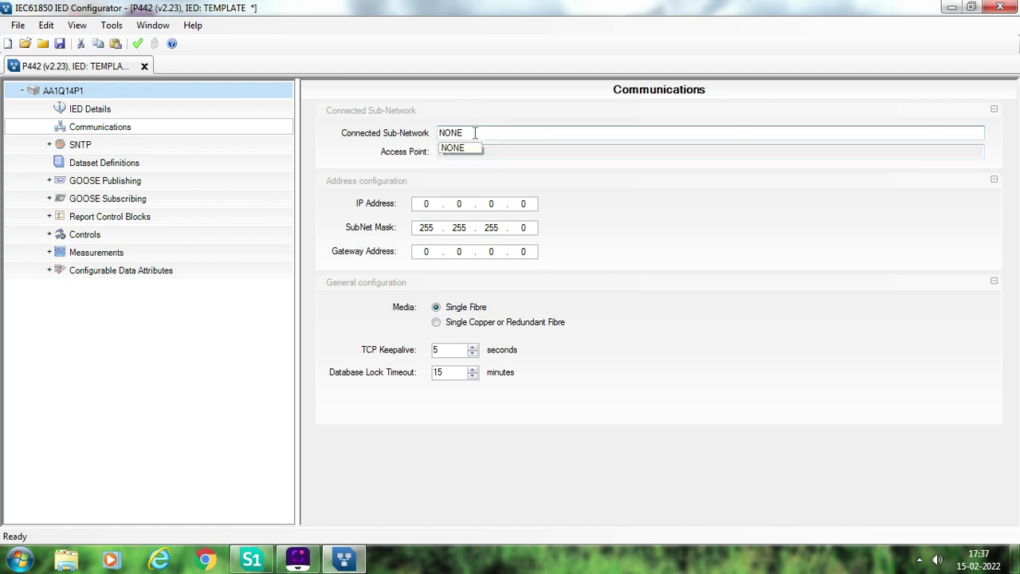
click(462, 149)
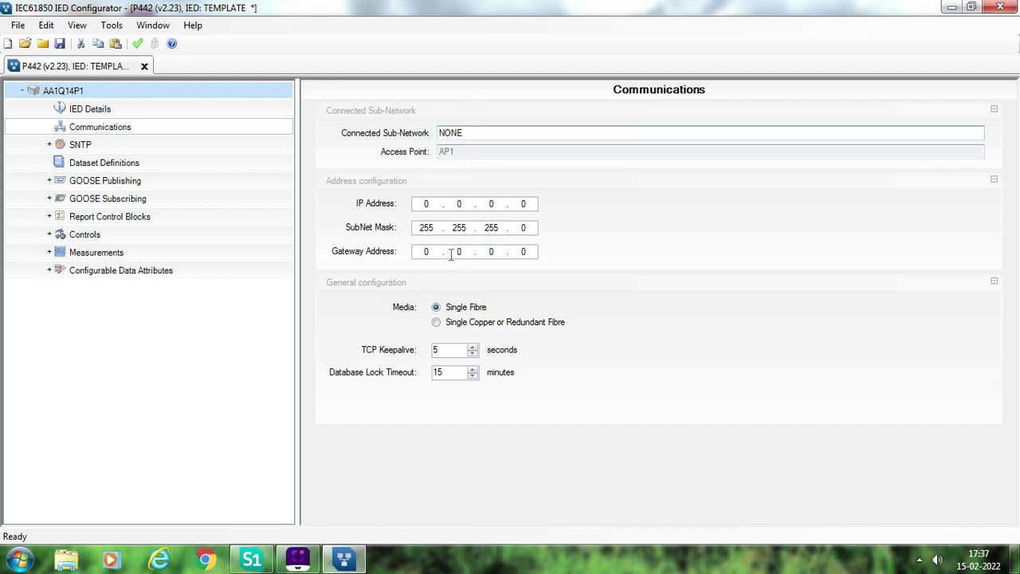
click(430, 205)
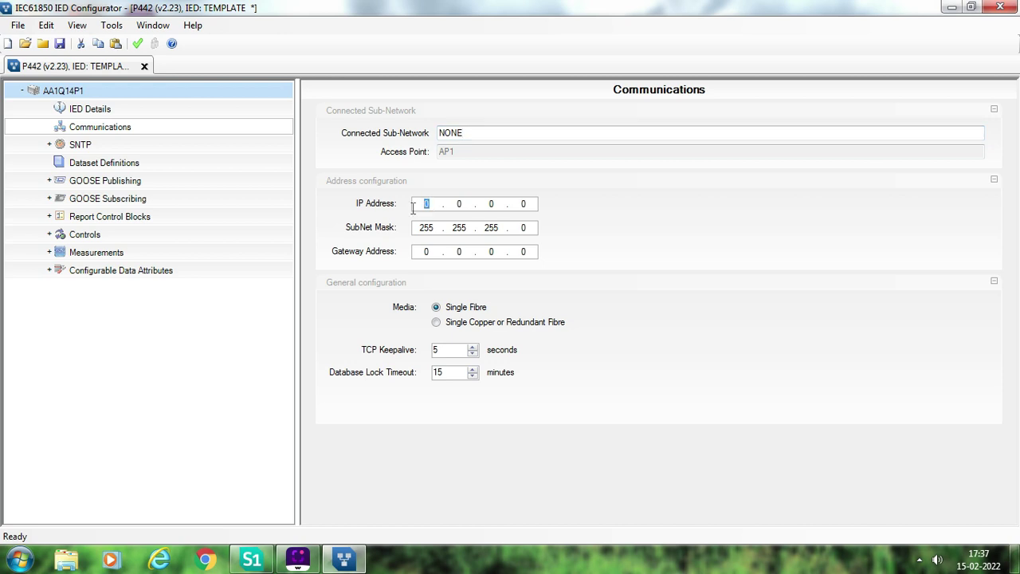
text(172.16)
key(period)
text(34)
key(period)
text(100)
click(464, 132)
- Set the IP address of SNTP External Server 1 to 172.16.34.5 and view the general SNTP configuration
click(83, 149)
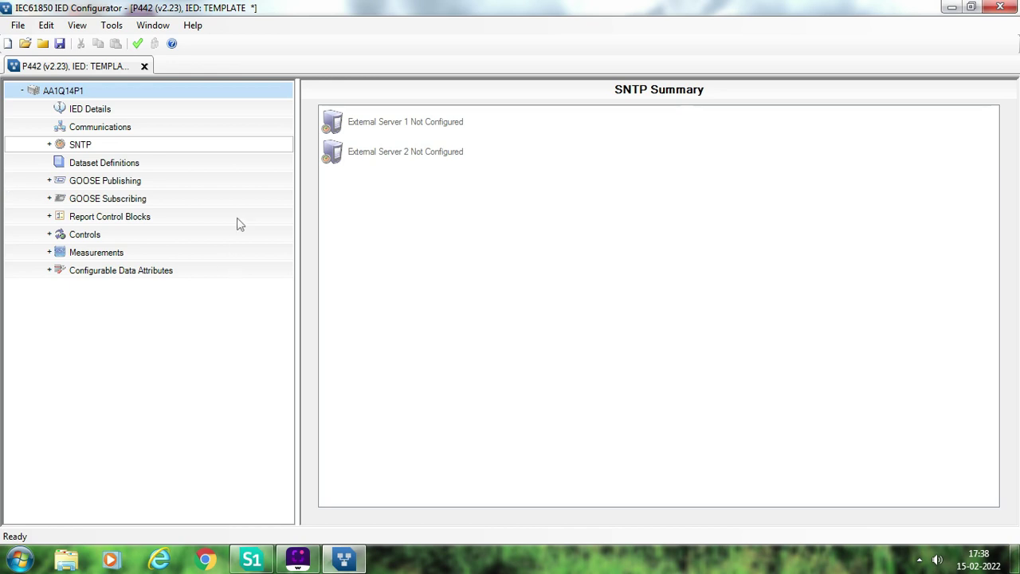
double_click(409, 127)
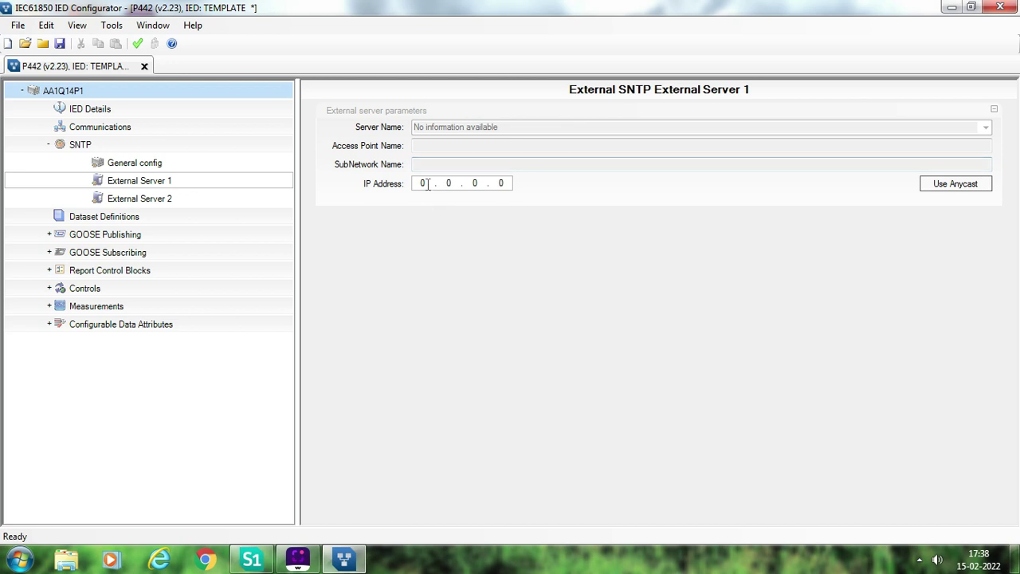
double_click(427, 183)
text(172 . 16)
key(period)
text(34)
key(period)
text(5)
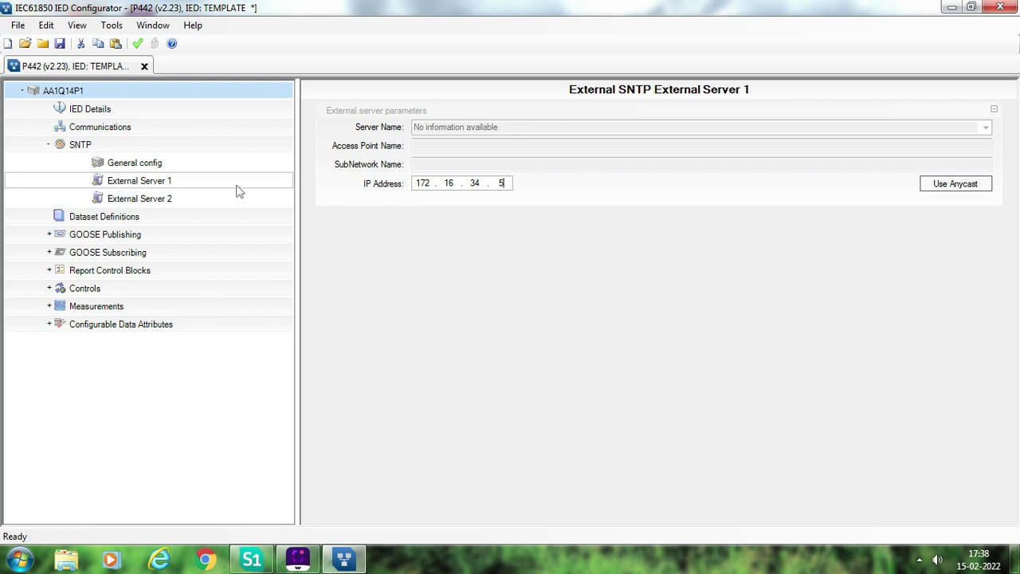
click(153, 165)
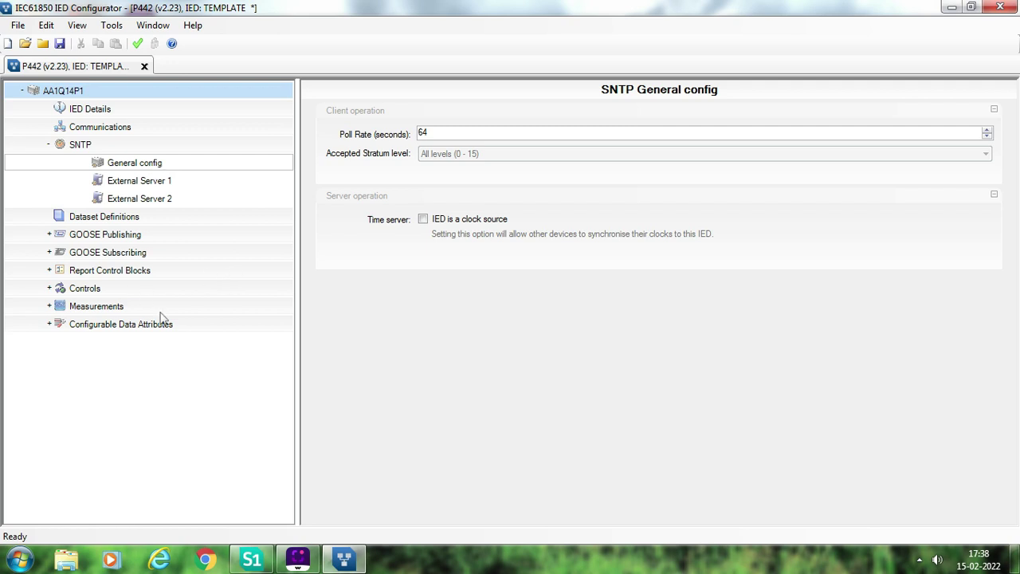
- Add a new dataset definition to the IED and name it PROT
click(125, 222)
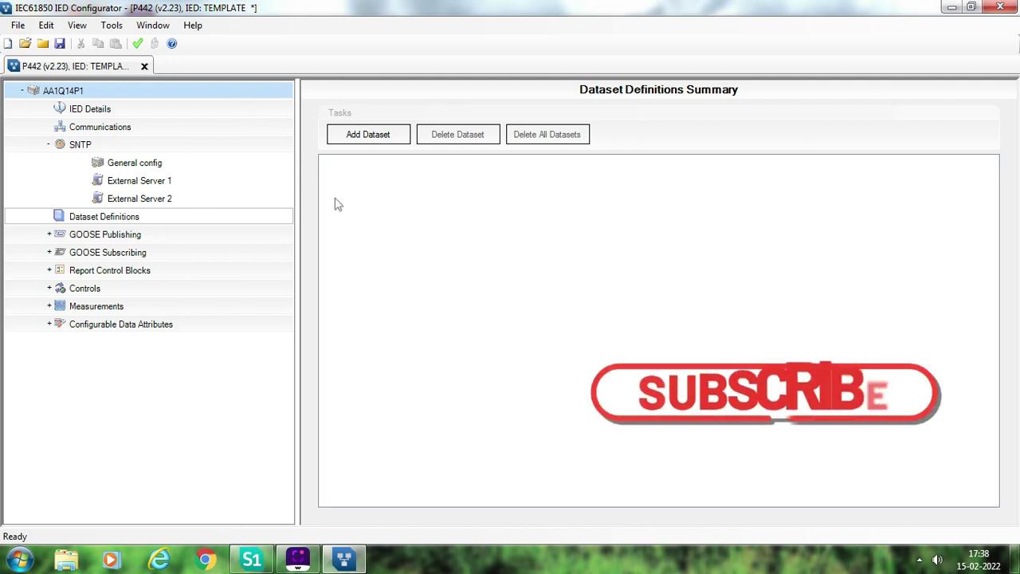
click(381, 140)
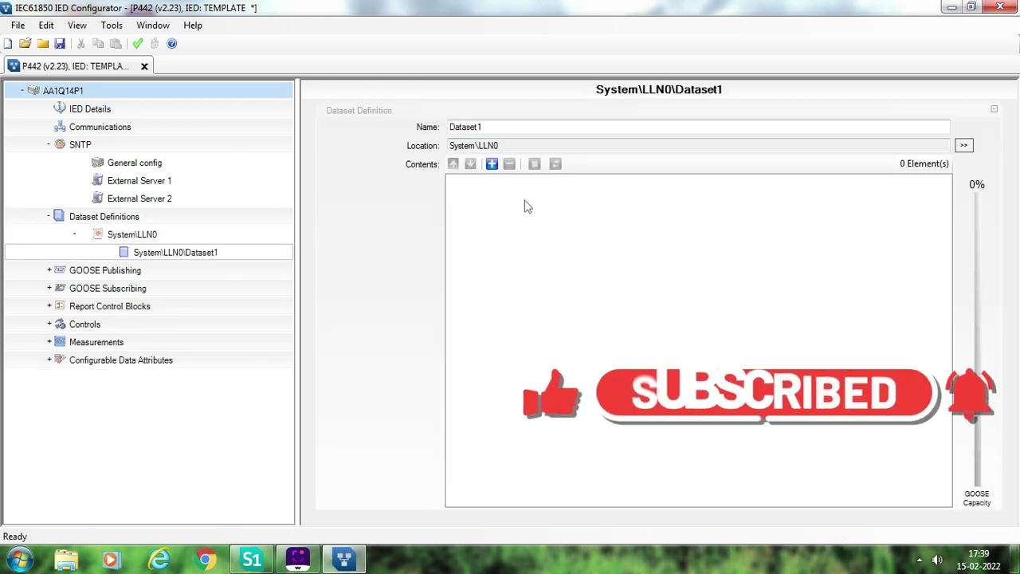
click(490, 130)
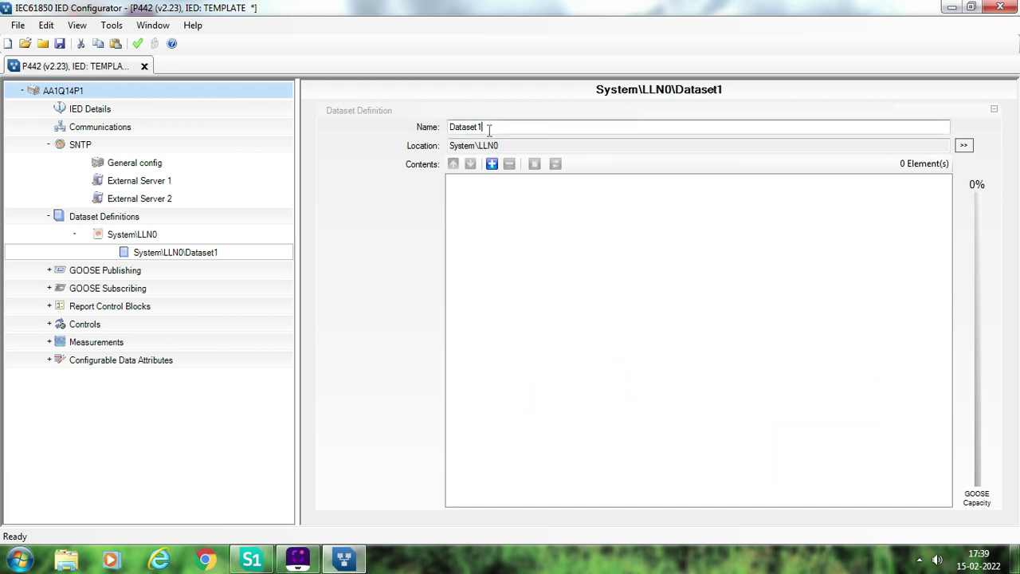
drag(489, 130, 450, 132)
text(PROT)
- Add the Str and Op status objects of Protection/DisPDIS1 to the PROT dataset contents
click(495, 169)
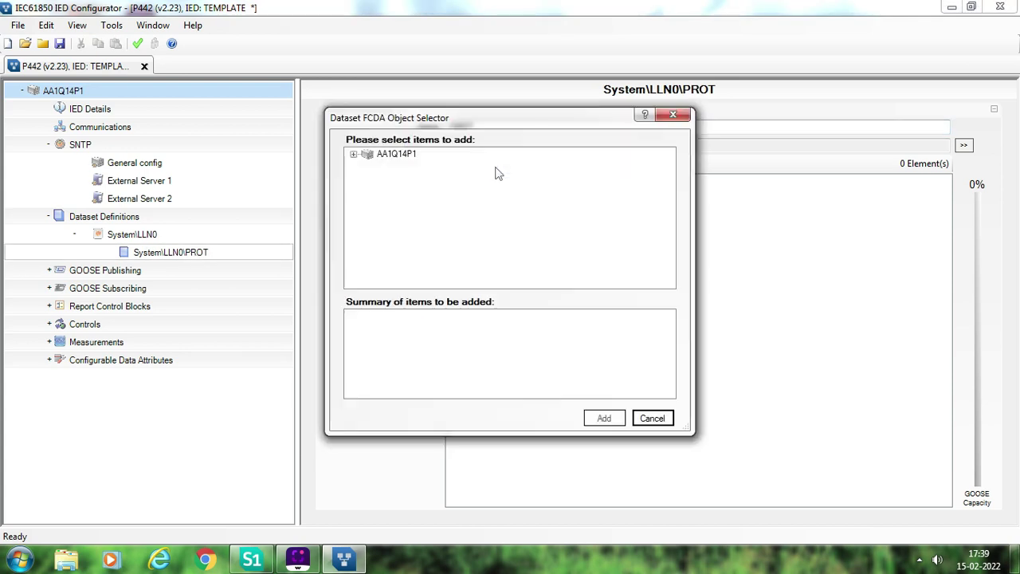
click(353, 154)
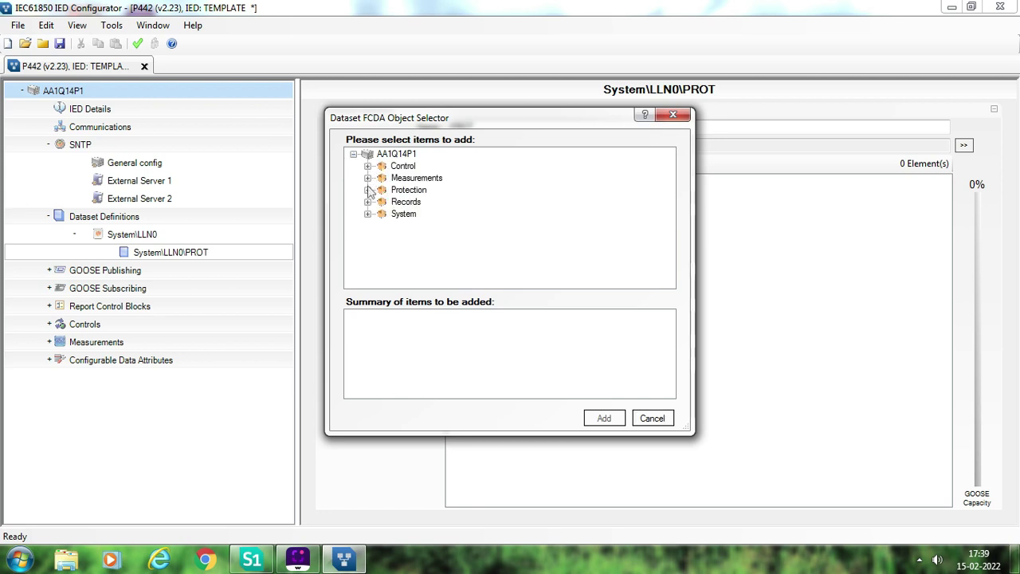
click(368, 191)
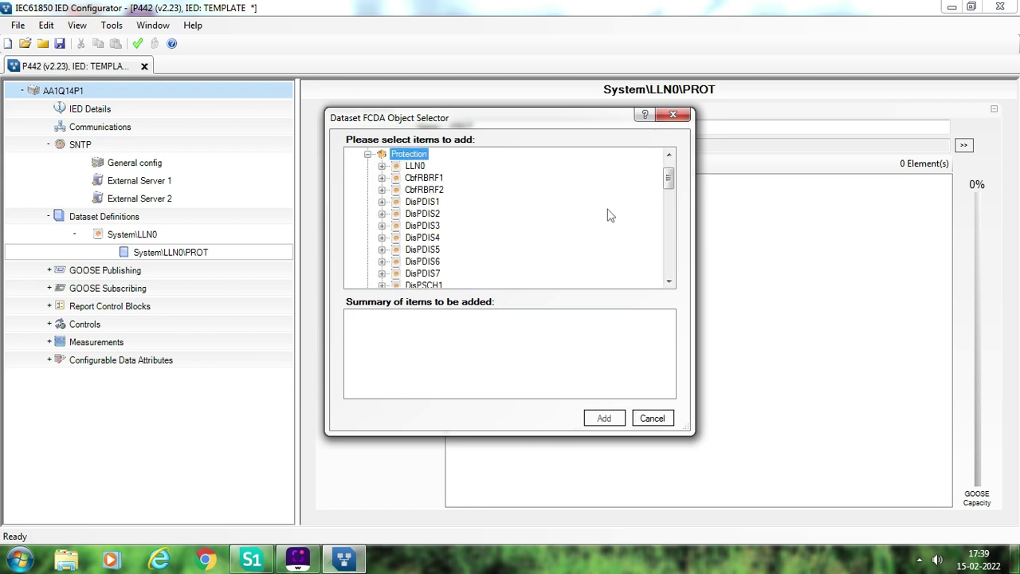
mouse_move(668, 180)
mouse_down()
mouse_move(668, 271)
mouse_move(668, 191)
mouse_up()
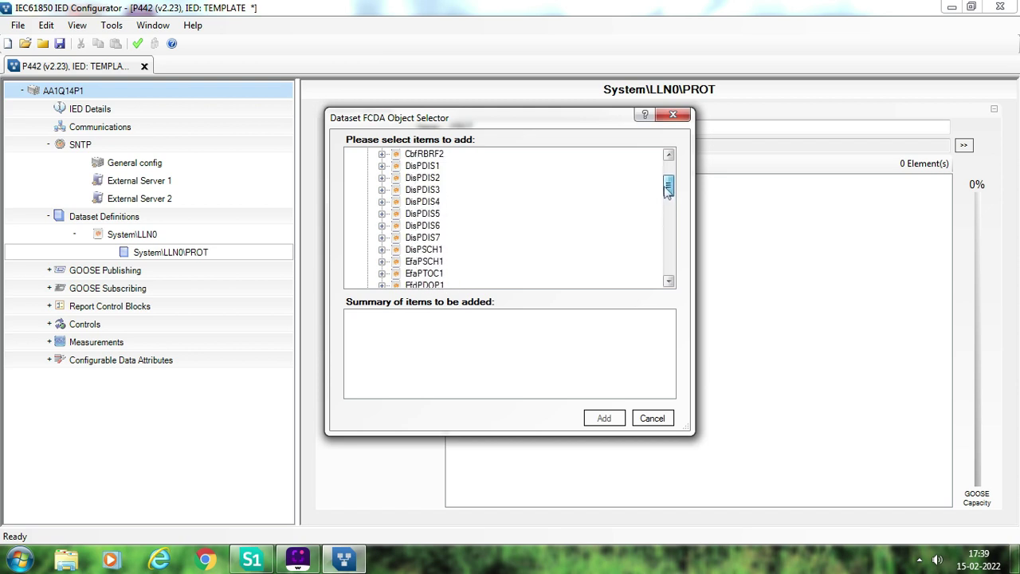
click(382, 165)
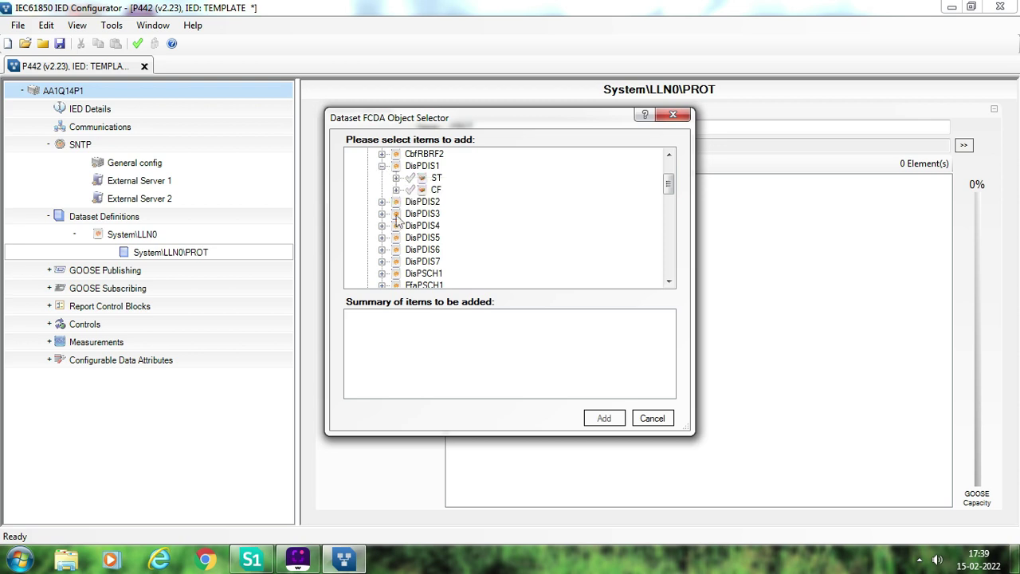
click(395, 177)
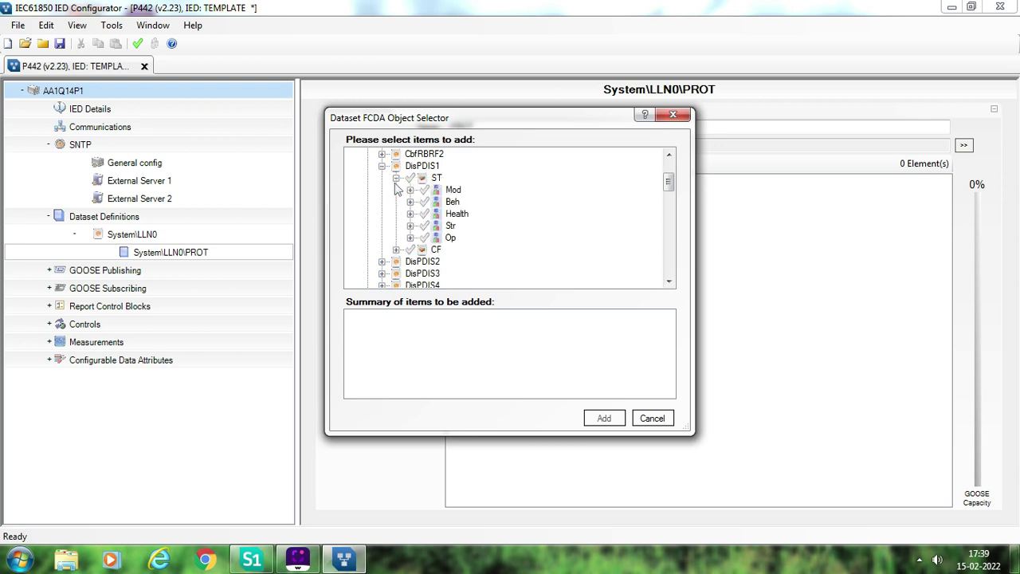
click(410, 225)
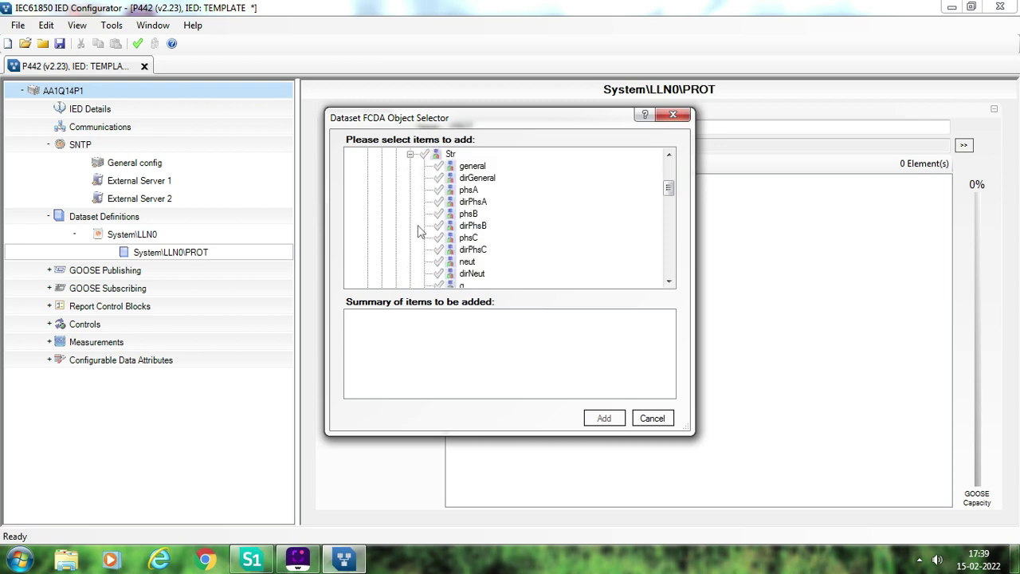
click(409, 155)
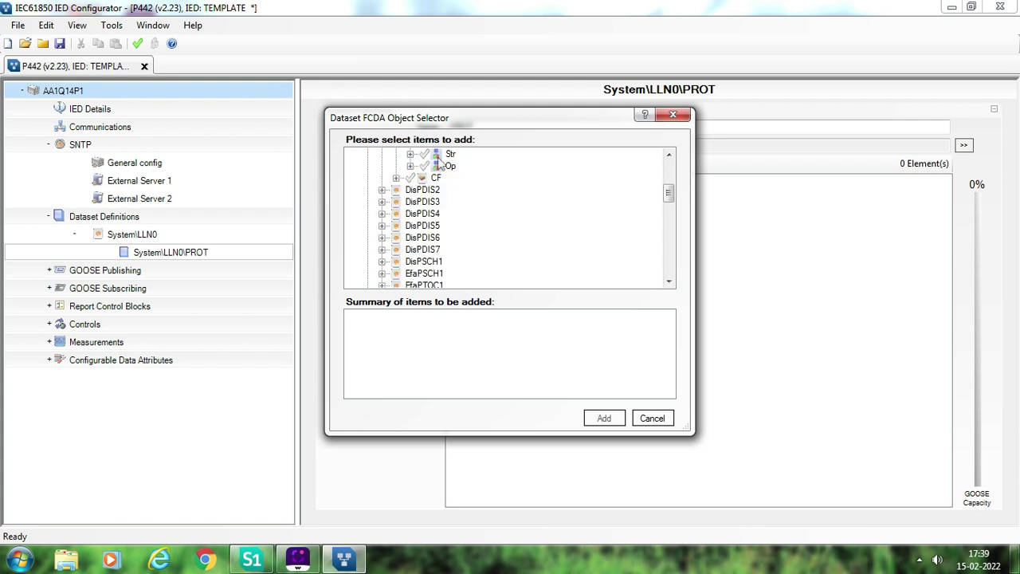
click(446, 154)
key(space)
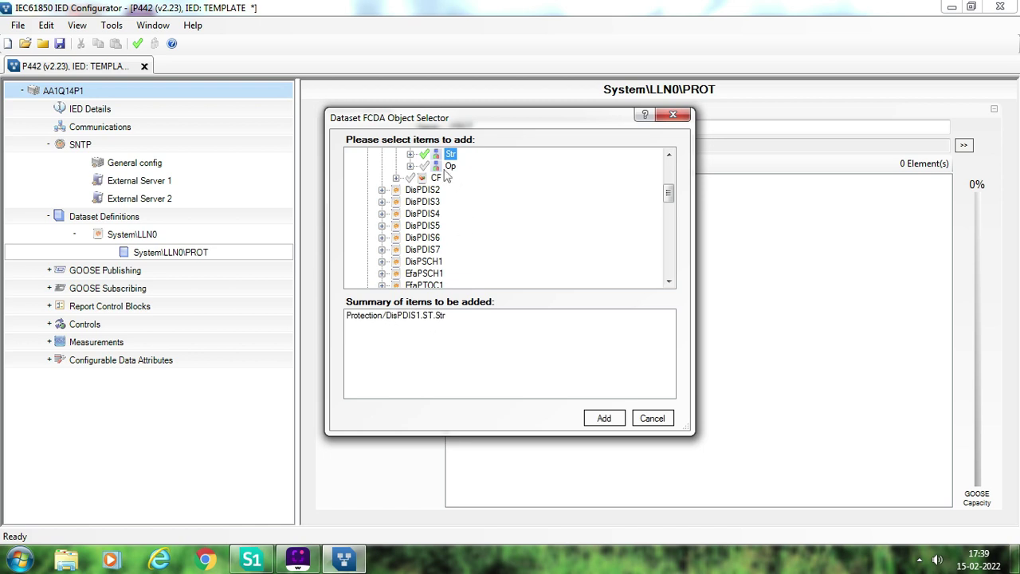
click(449, 166)
key(space)
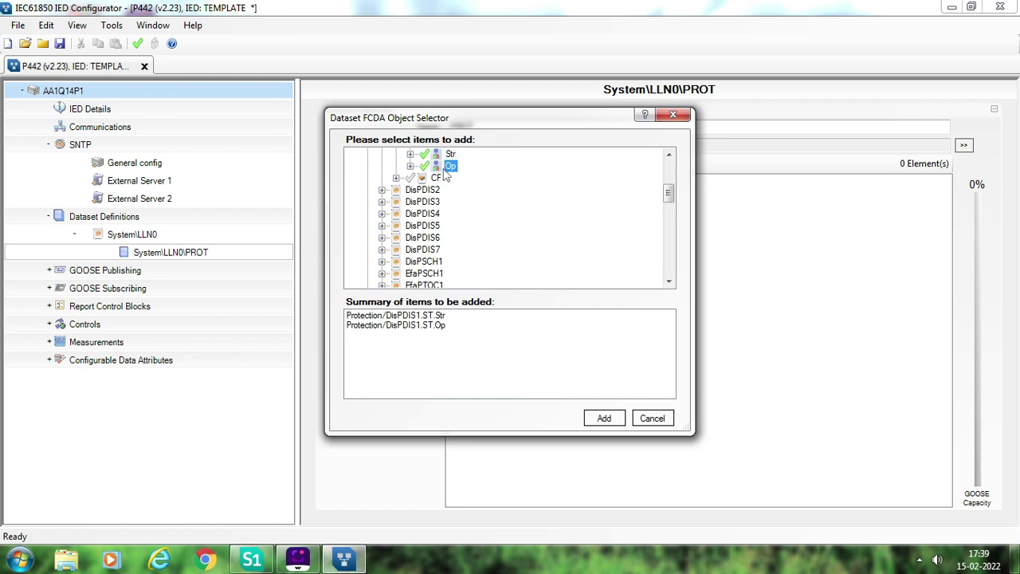
click(618, 424)
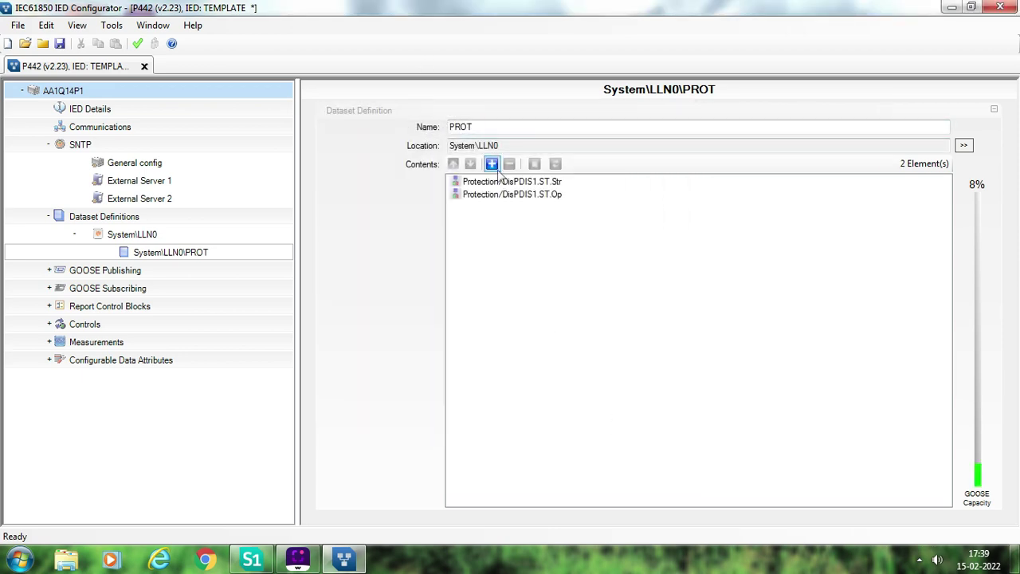
- Start another addition to the PROT dataset and mark the whole ST group of Protection/DisPDIS2
click(492, 163)
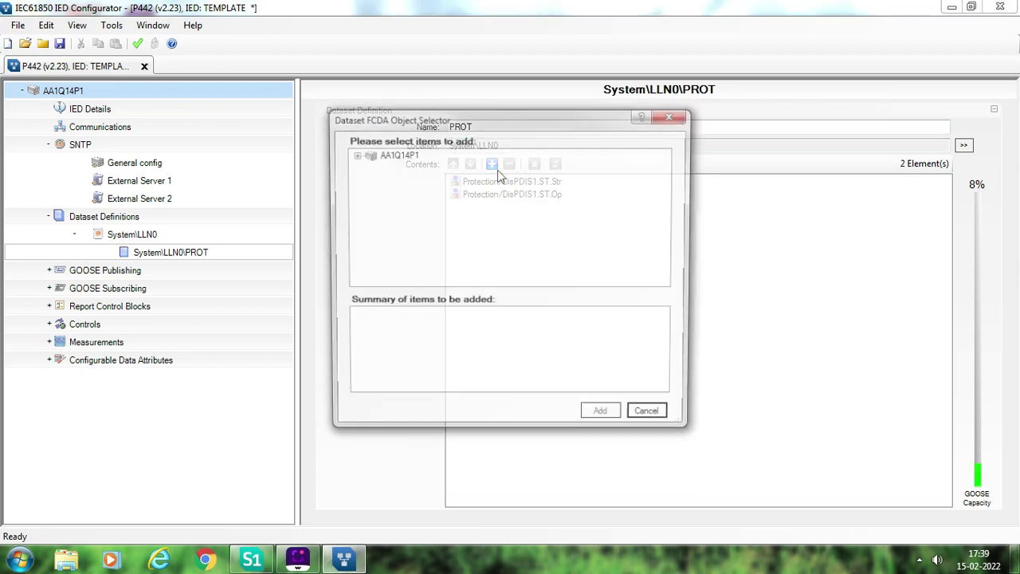
click(353, 154)
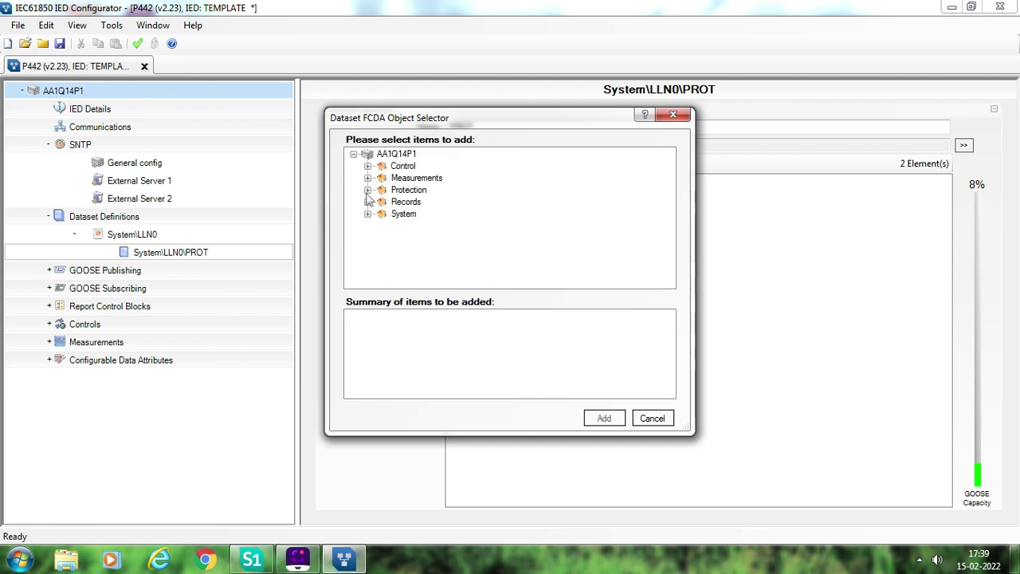
click(368, 190)
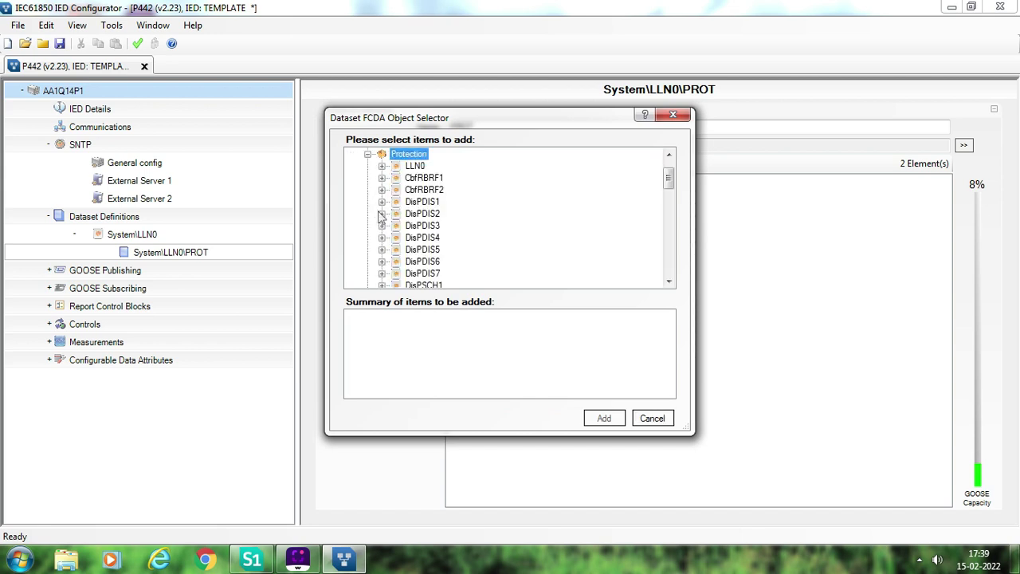
click(381, 214)
click(424, 228)
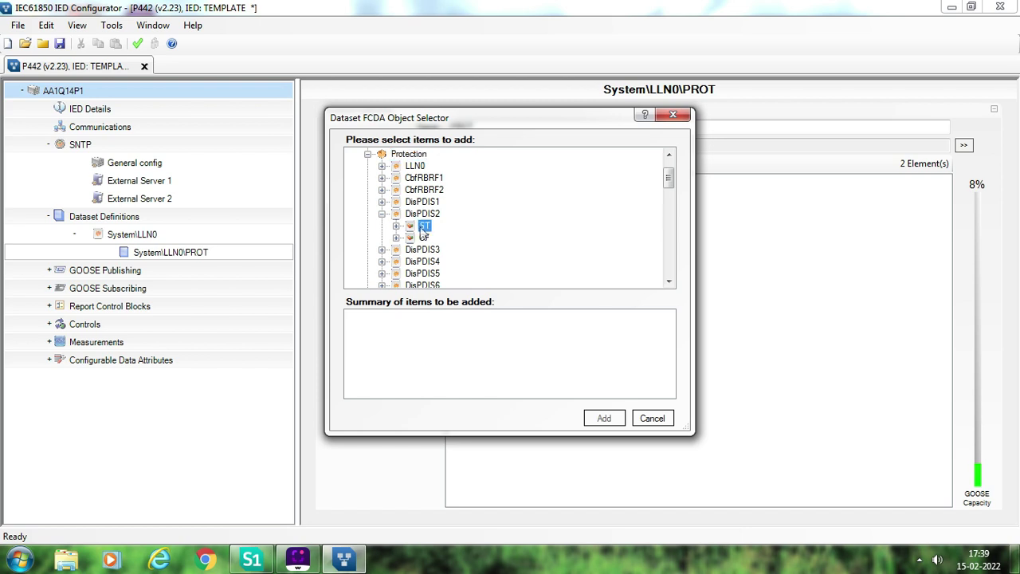
click(423, 229)
click(424, 236)
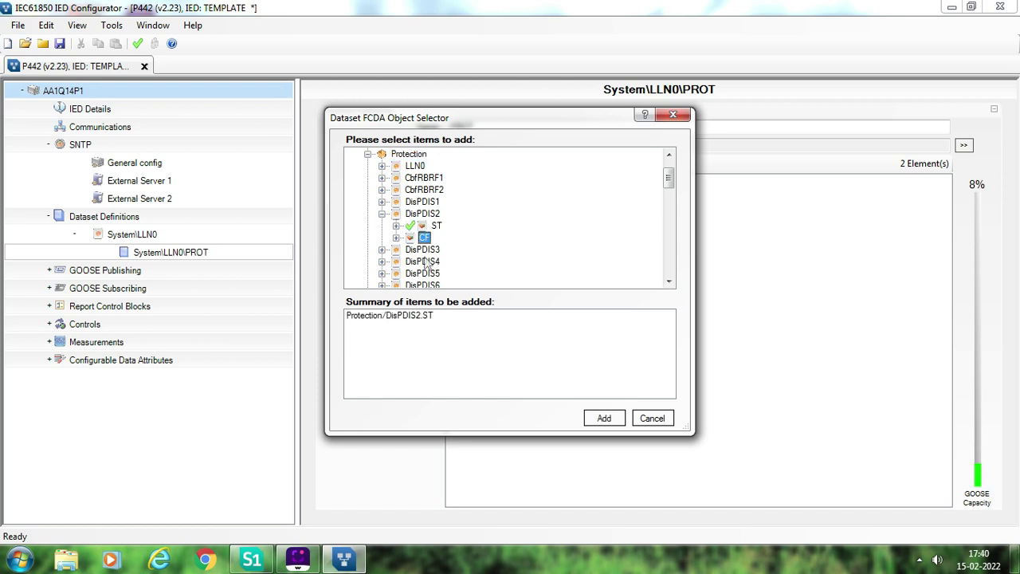
- Replace the whole ST selection of Protection/DisPDIS2 with only its Str and Op objects and add them to the PROT dataset
click(397, 226)
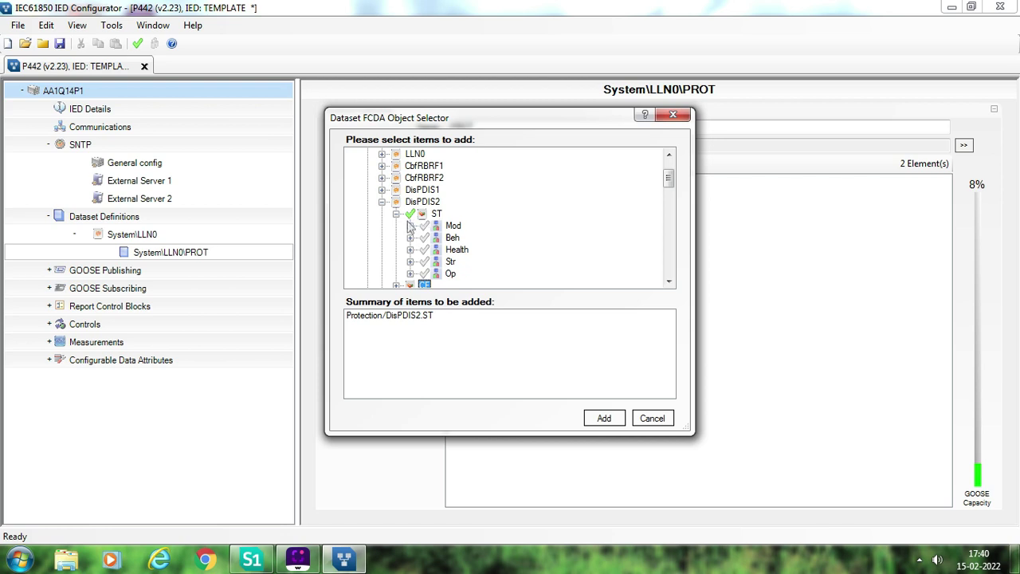
click(434, 265)
click(411, 215)
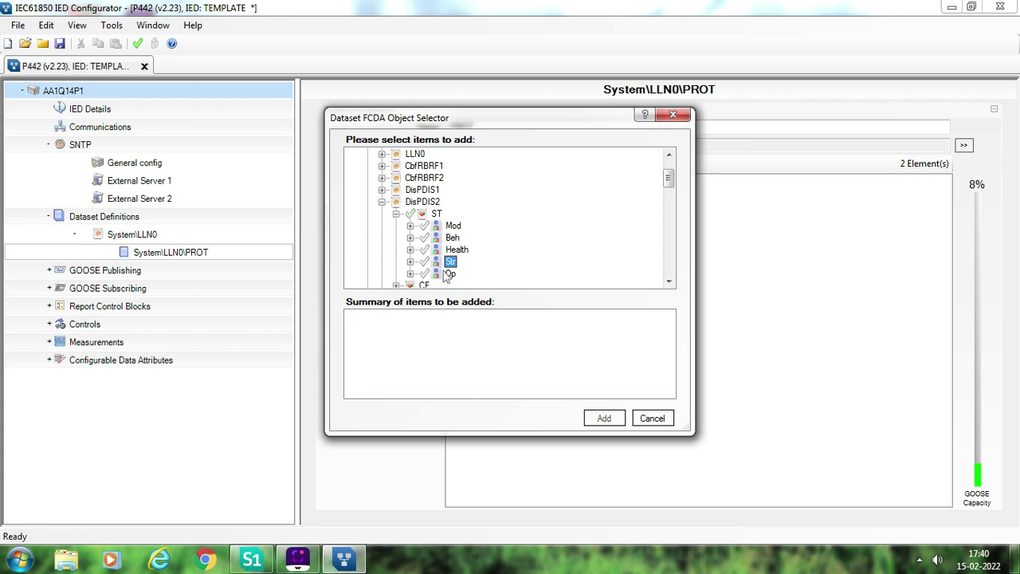
key(space)
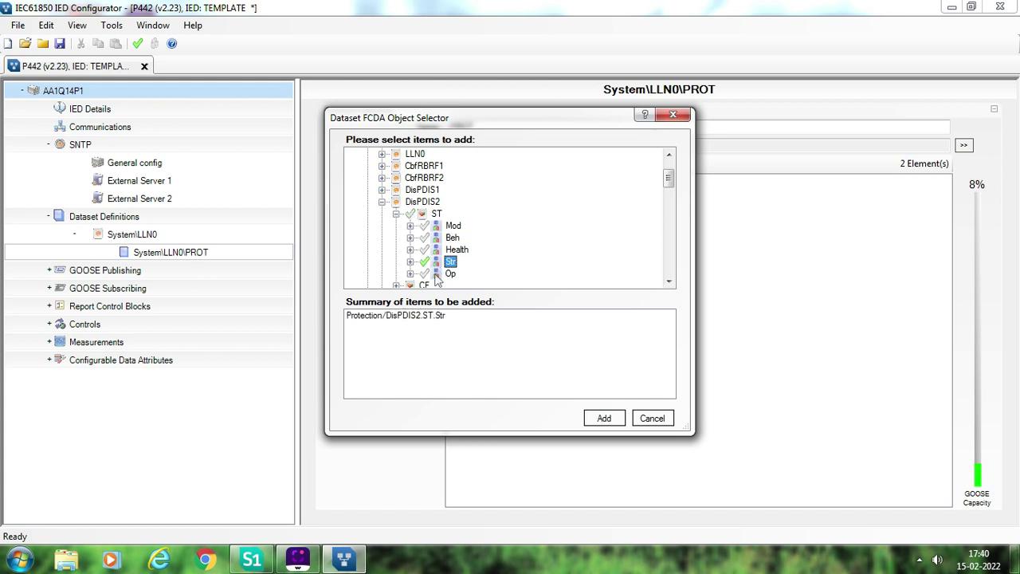
click(437, 275)
key(space)
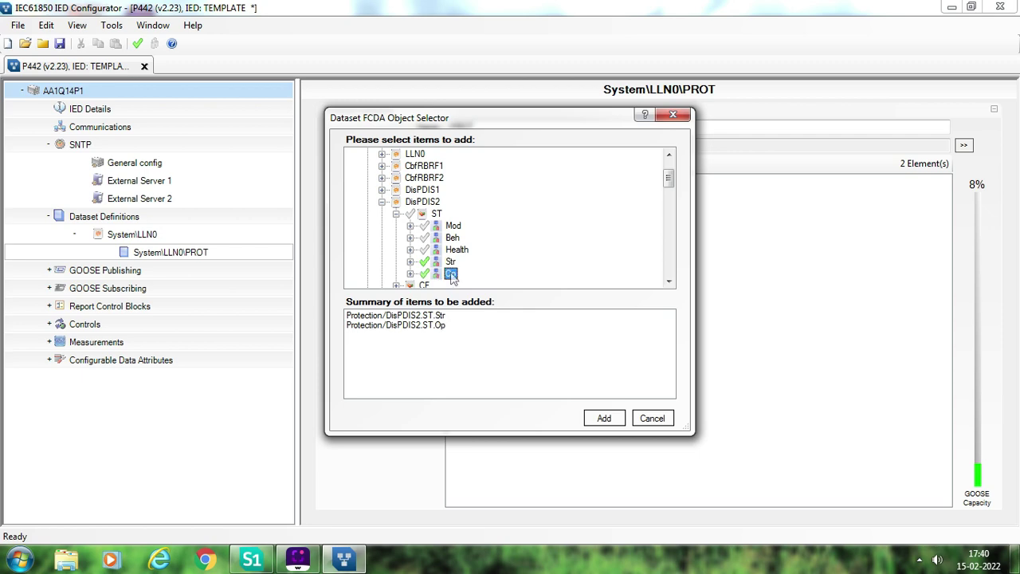
click(600, 420)
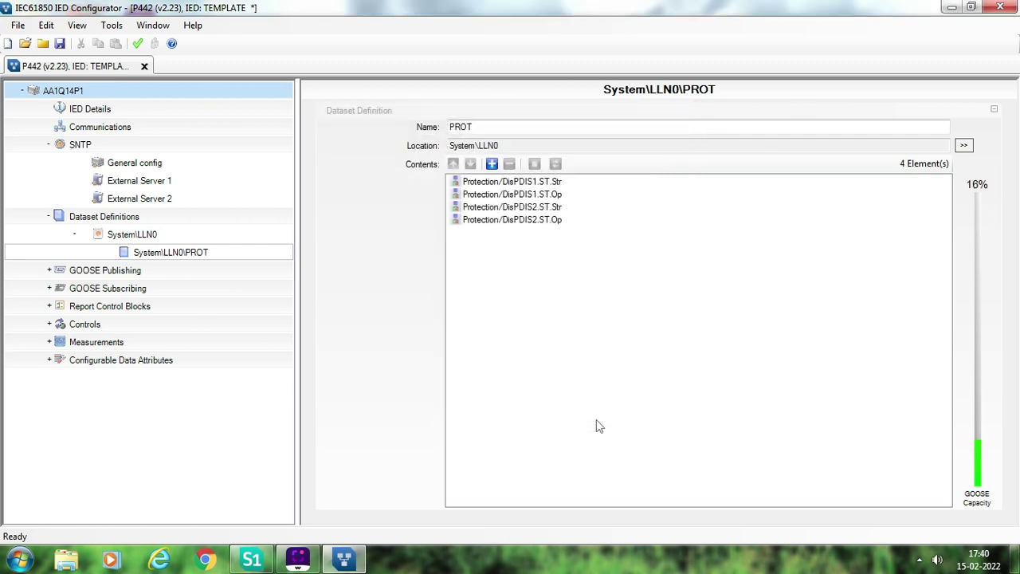
- Start a further addition to the PROT dataset, expand the Str attributes of Protection/DisPDIS4 and mark its whole Str object
click(495, 165)
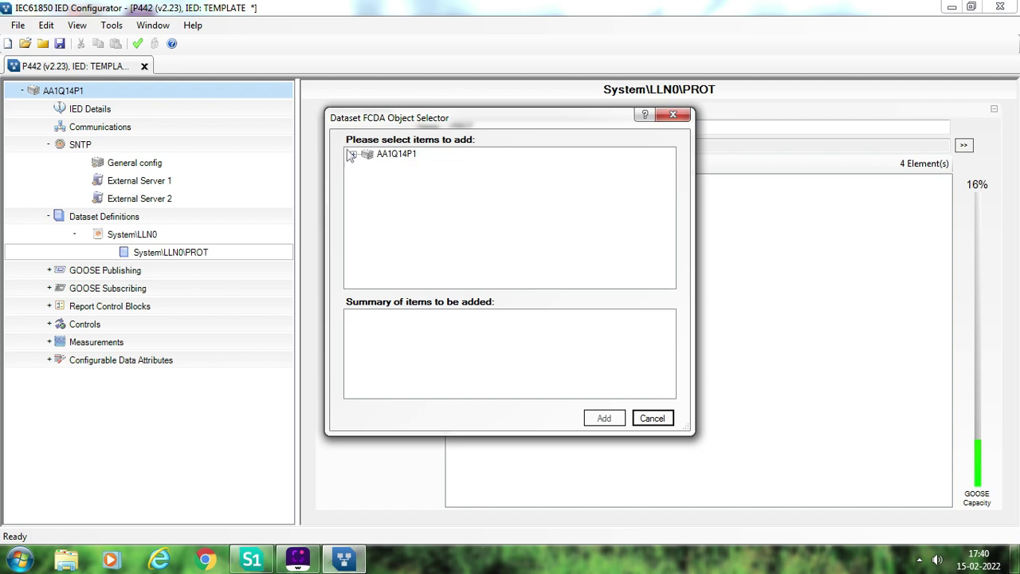
click(353, 155)
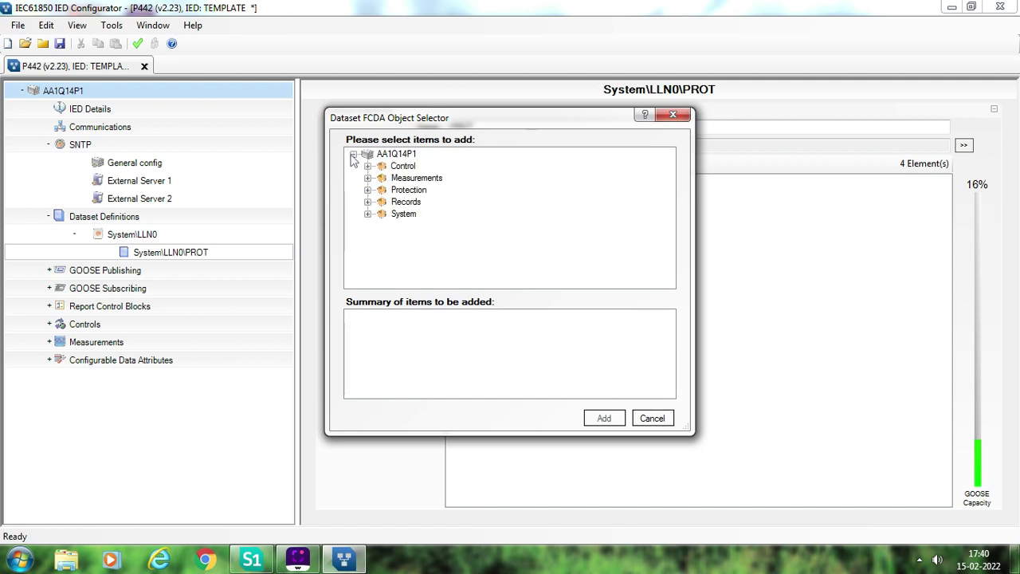
click(367, 190)
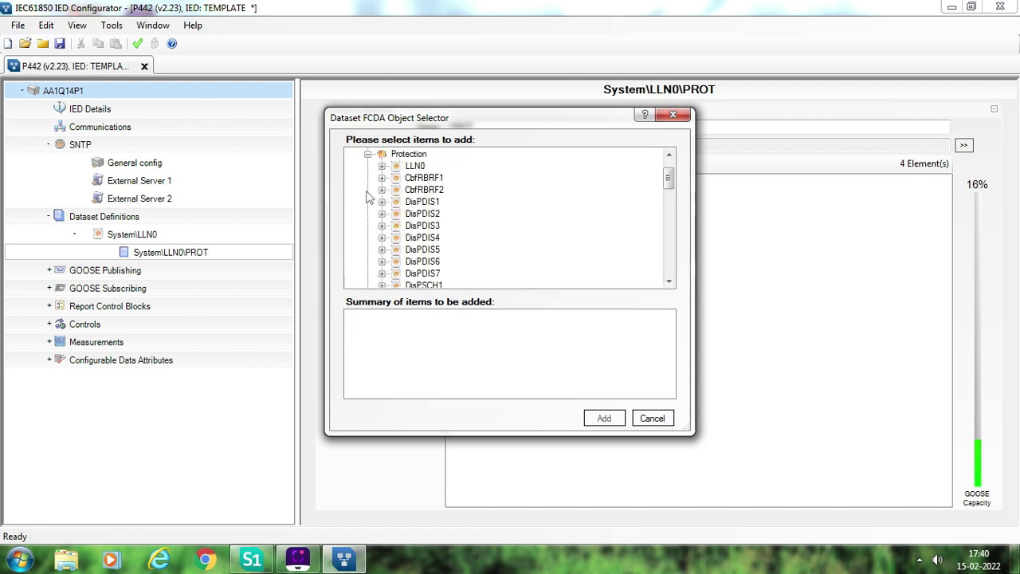
click(381, 238)
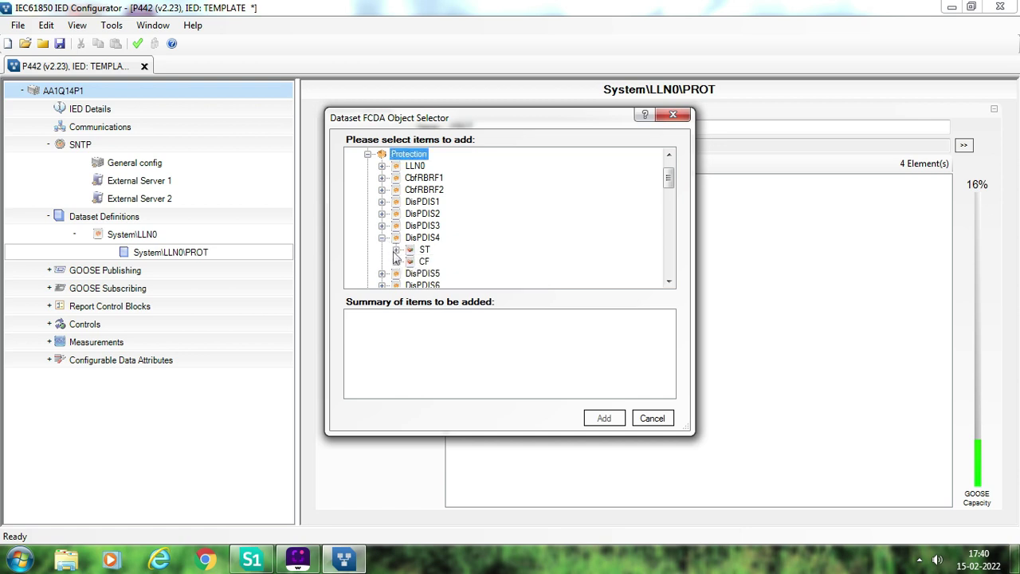
click(395, 251)
click(410, 262)
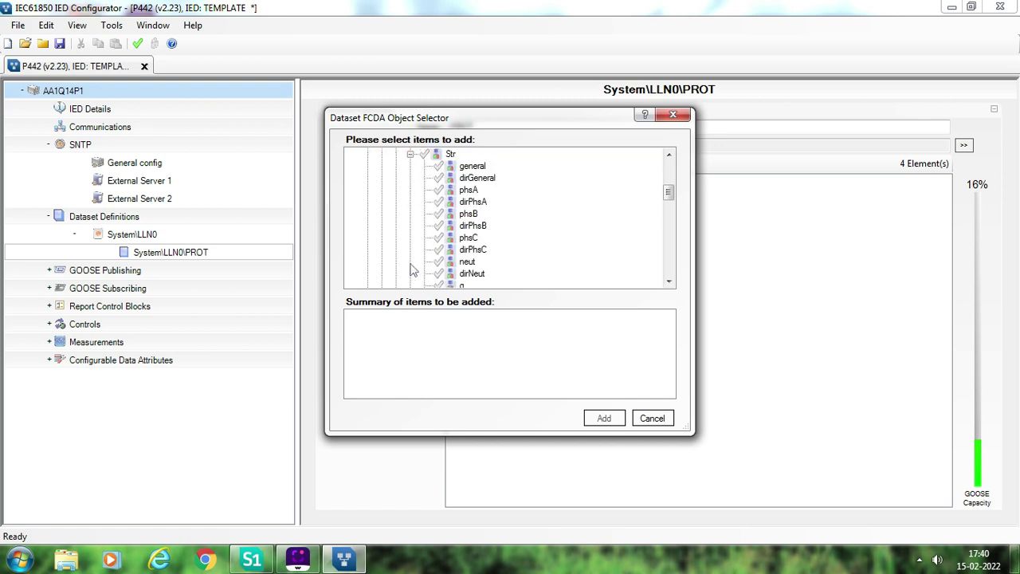
click(411, 155)
click(441, 156)
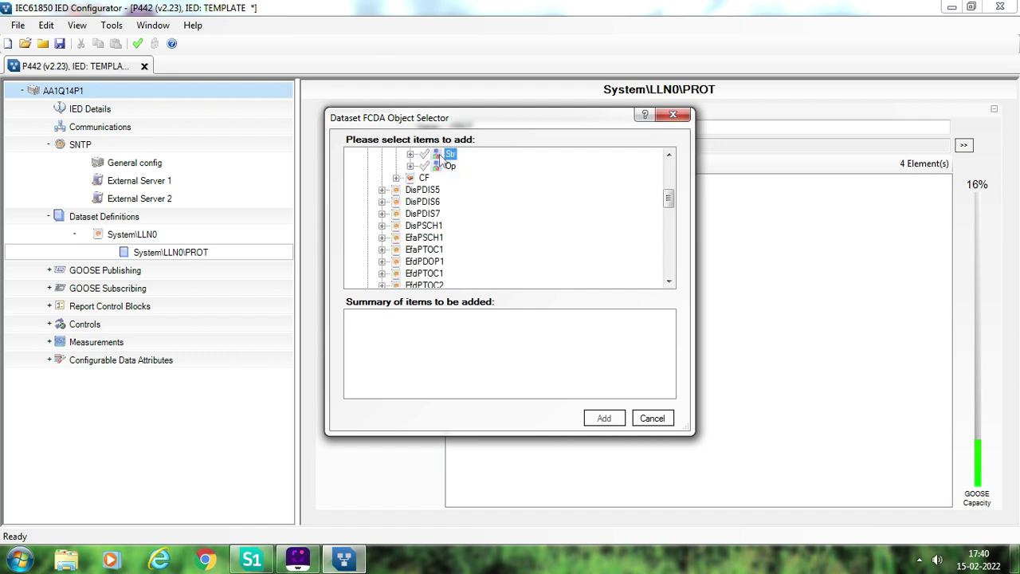
key(space)
click(410, 154)
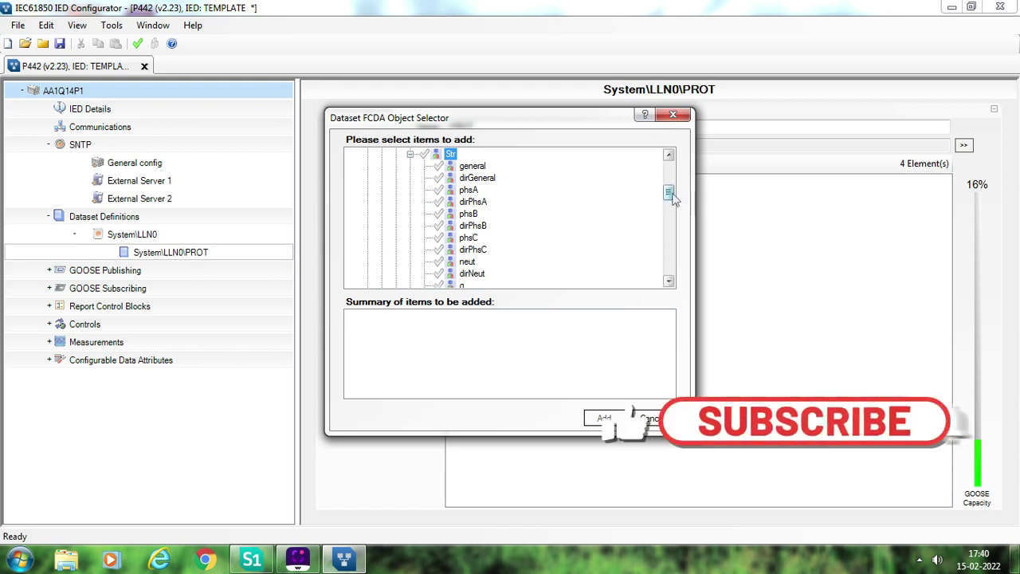
drag(672, 198, 672, 194)
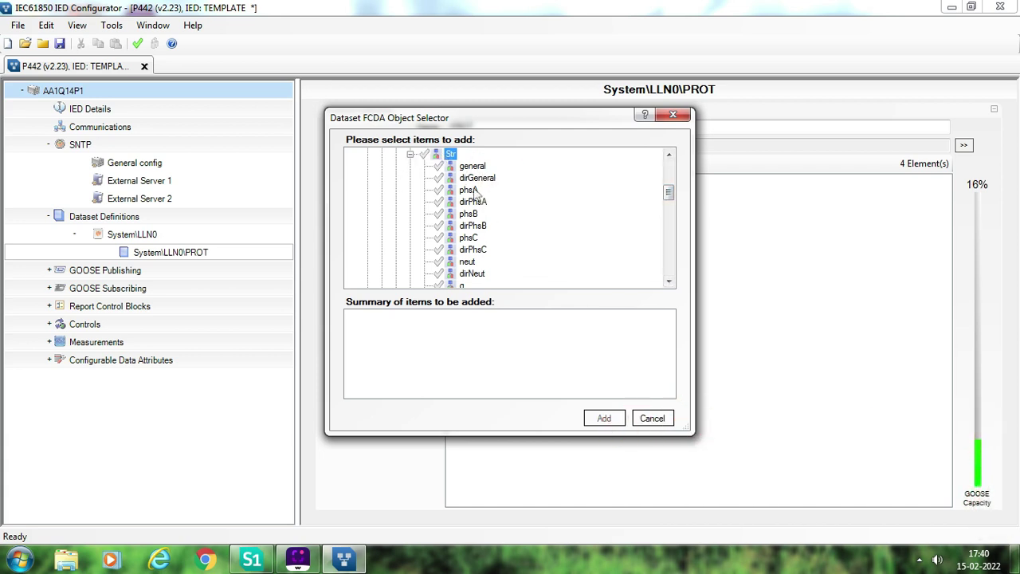
click(434, 156)
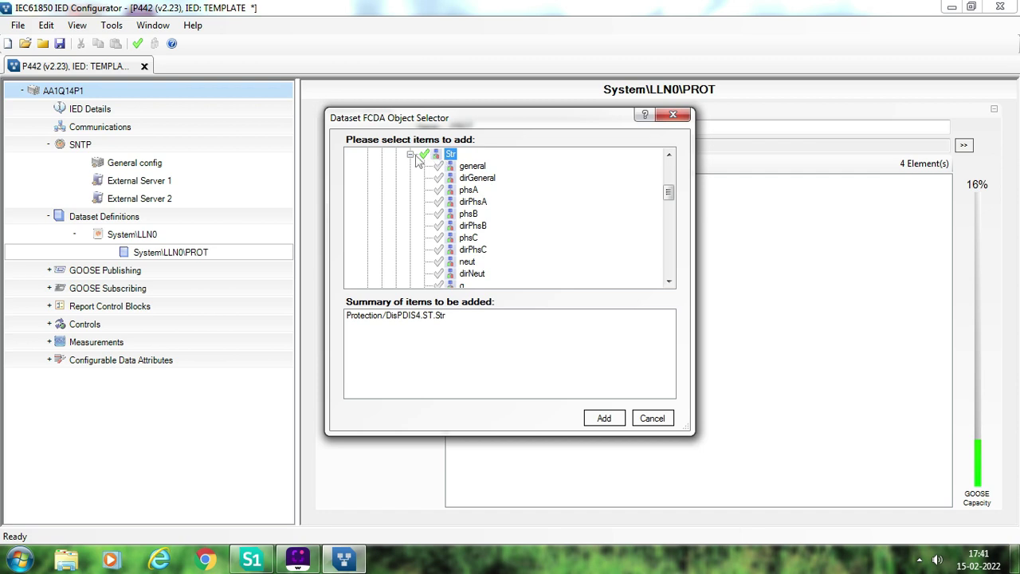
- Mark the general attribute under DisPDIS4's Str and unmark the whole Str object
click(439, 166)
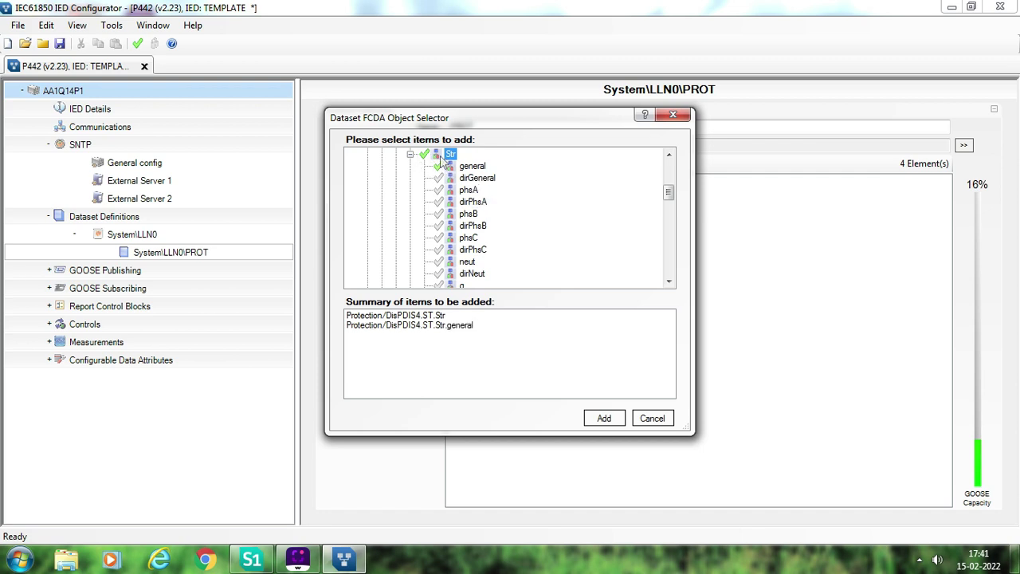
click(411, 154)
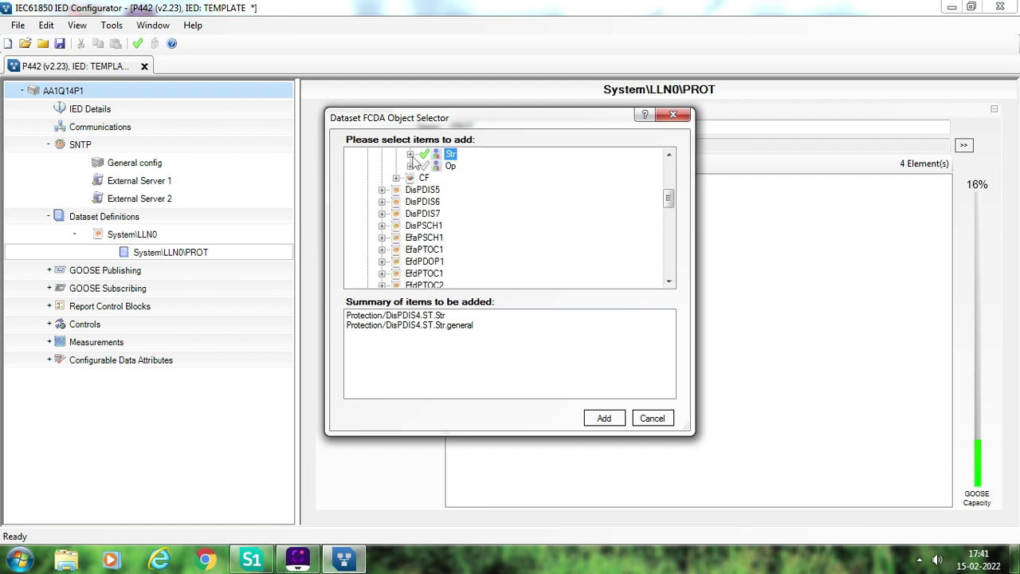
click(411, 155)
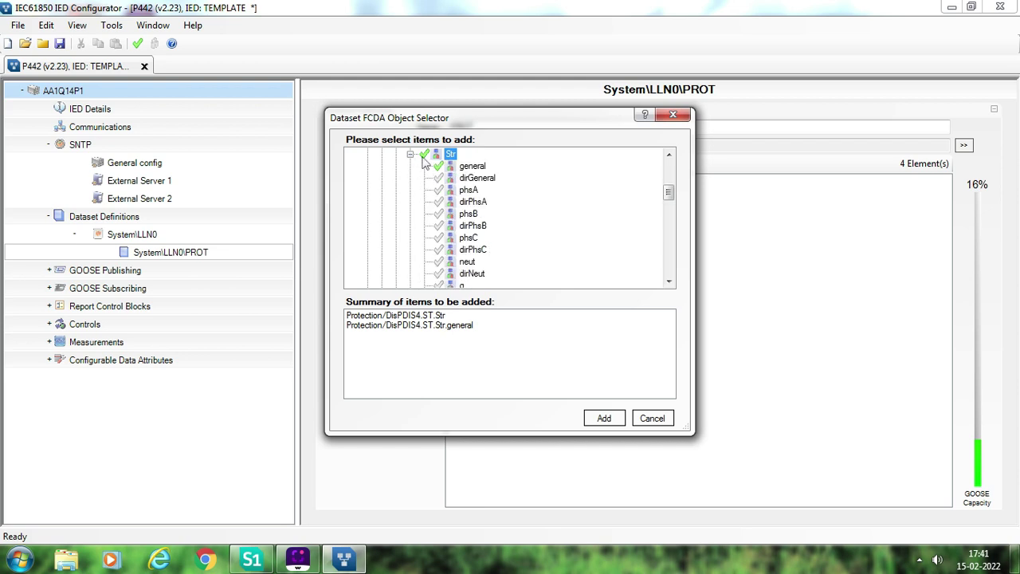
click(423, 156)
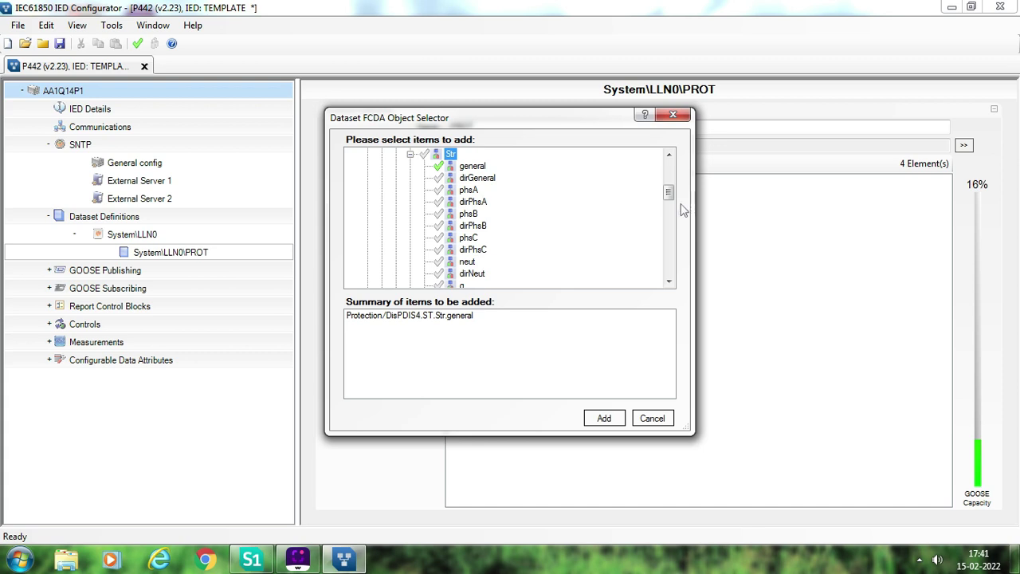
- Mark phsA, phsB and phsC under DisPDIS4's Op and add all marked items to the PROT dataset
drag(672, 198, 672, 209)
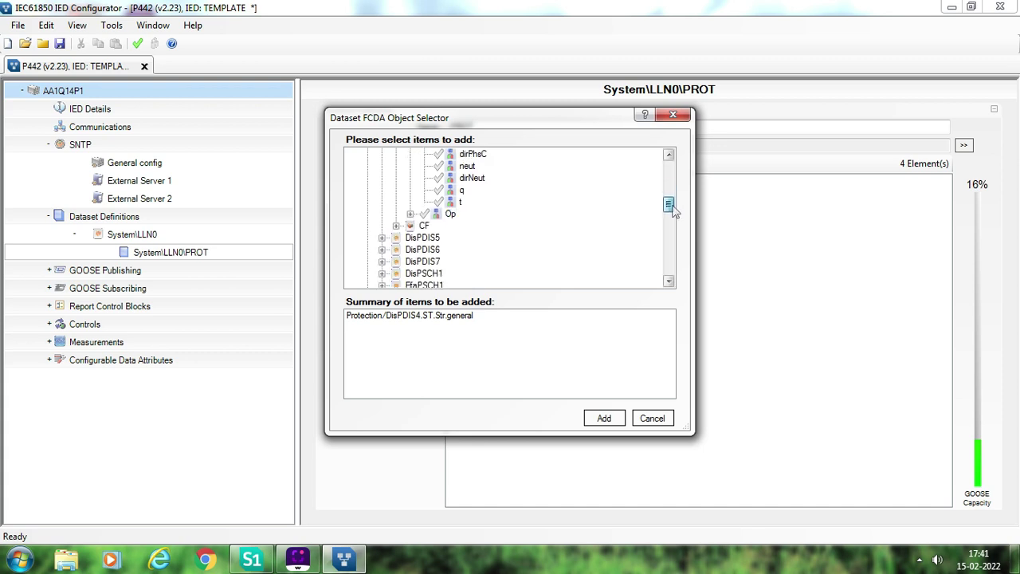
click(409, 213)
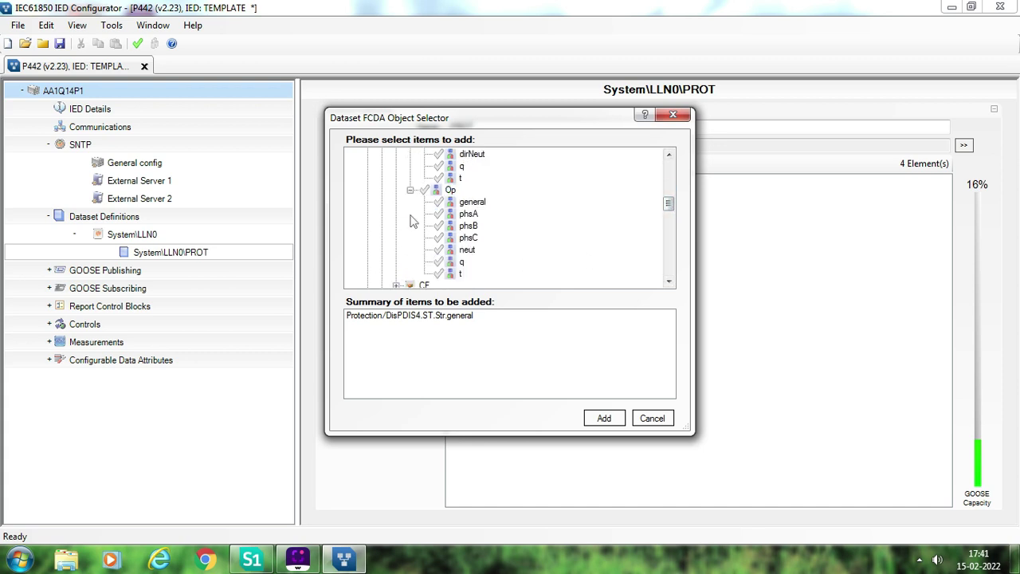
click(439, 214)
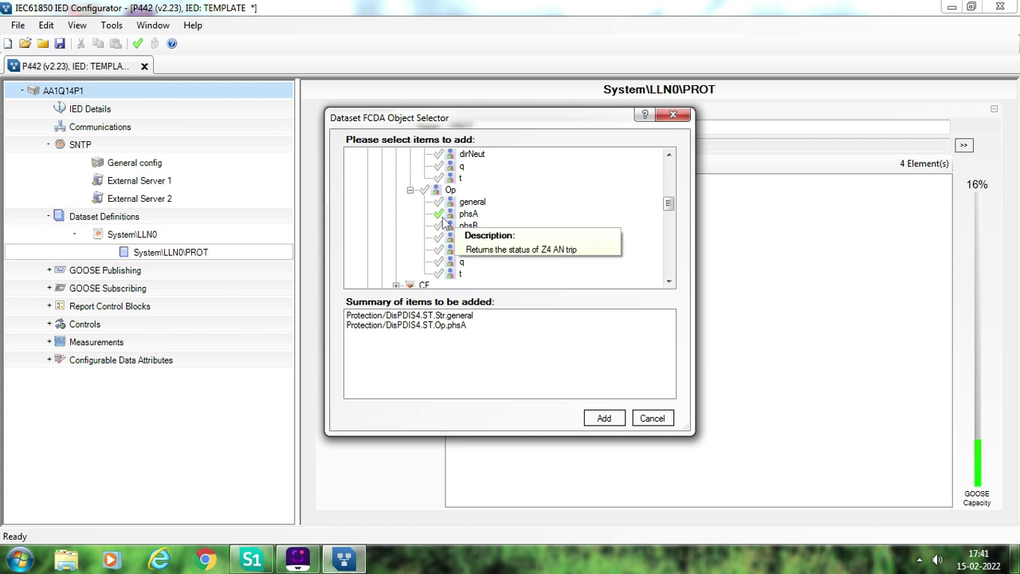
click(439, 225)
click(439, 238)
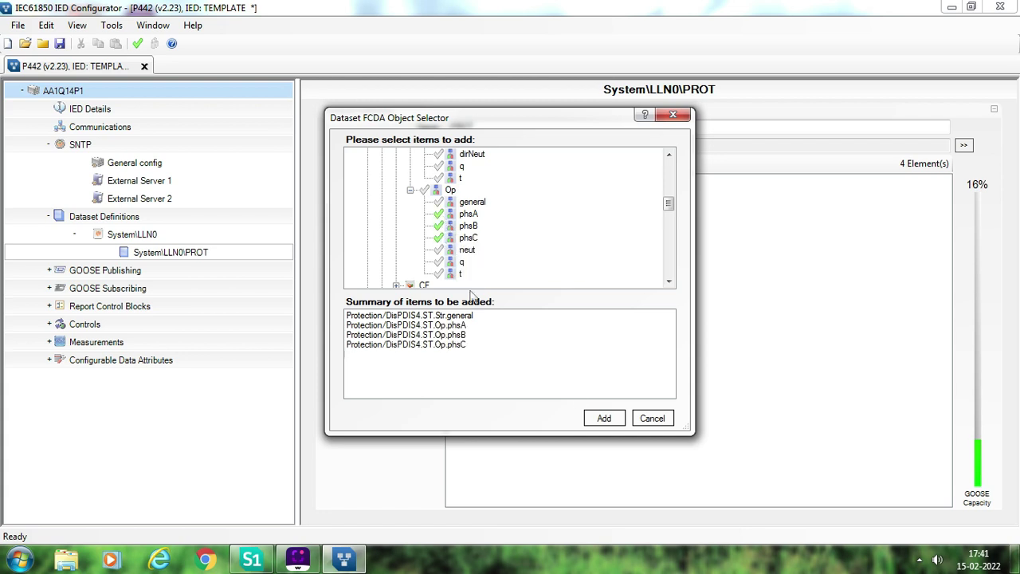
click(604, 419)
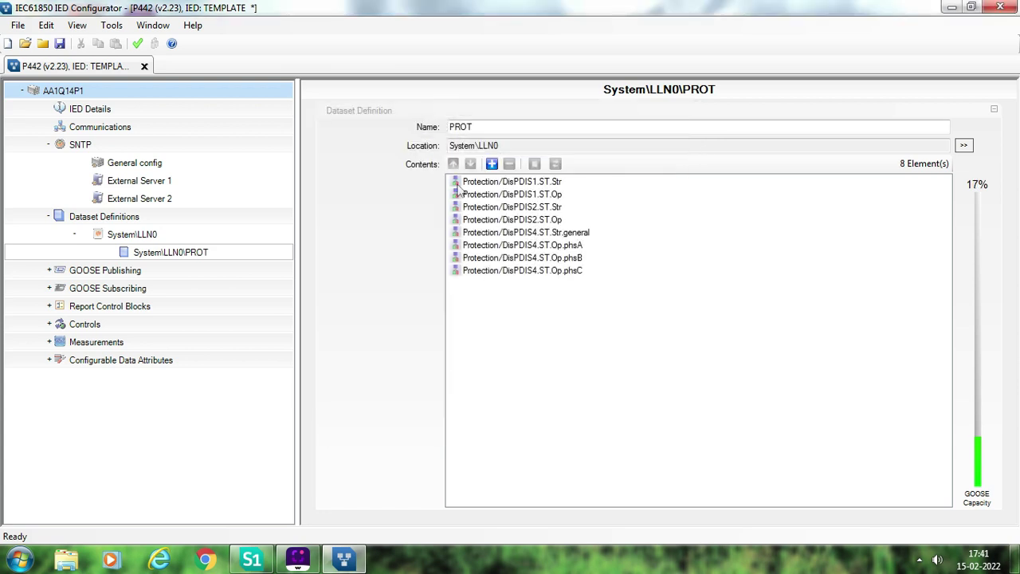
- Add the Op and Str status objects of Protection/VtpPhsPTOV1 to the PROT dataset
click(493, 165)
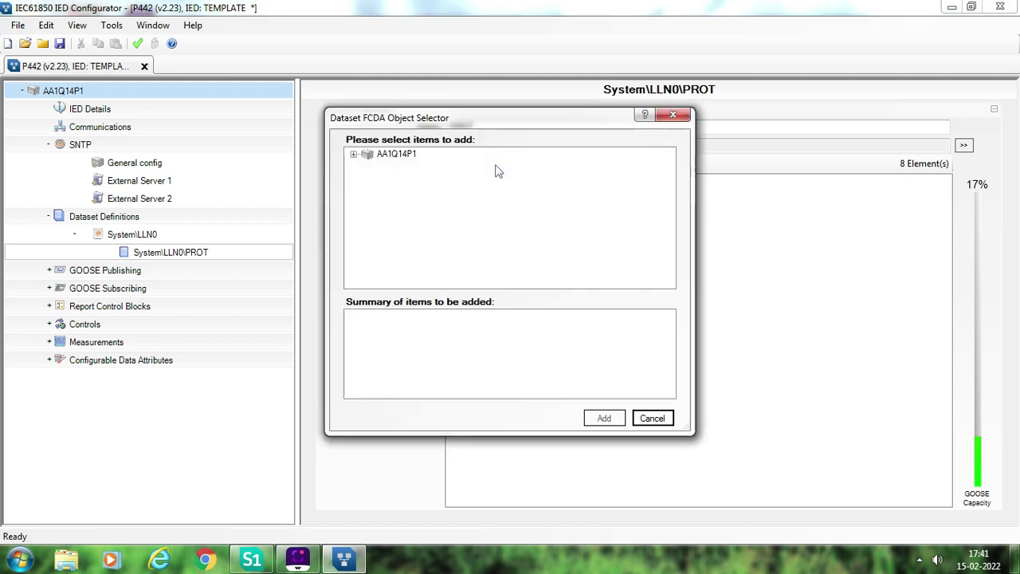
click(355, 159)
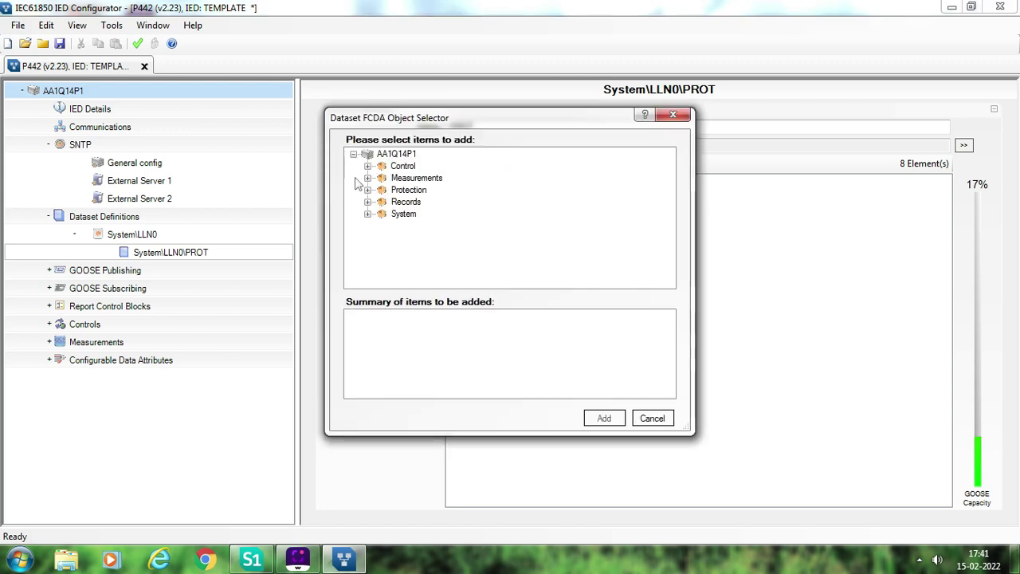
click(368, 199)
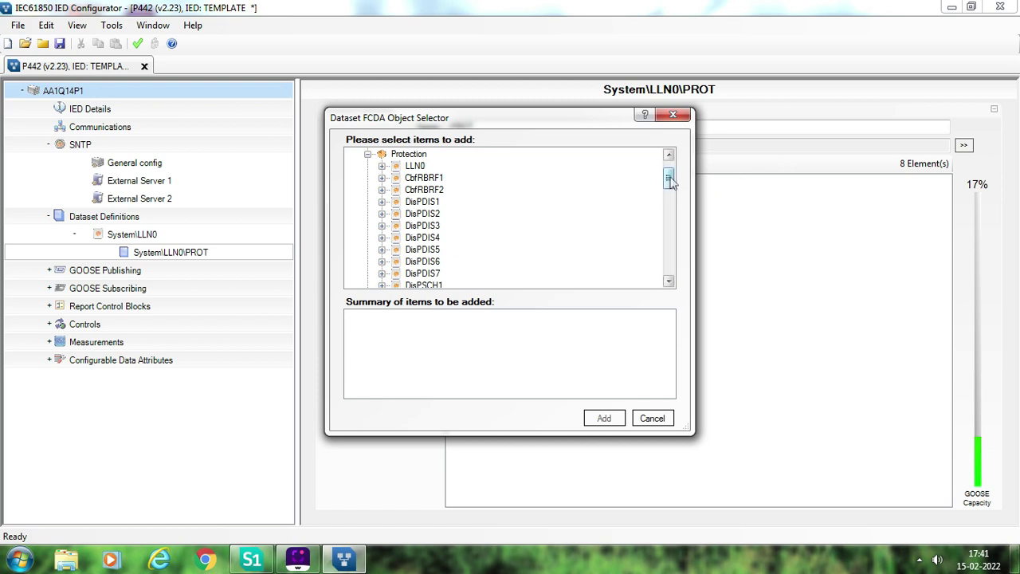
drag(668, 185, 672, 256)
click(400, 209)
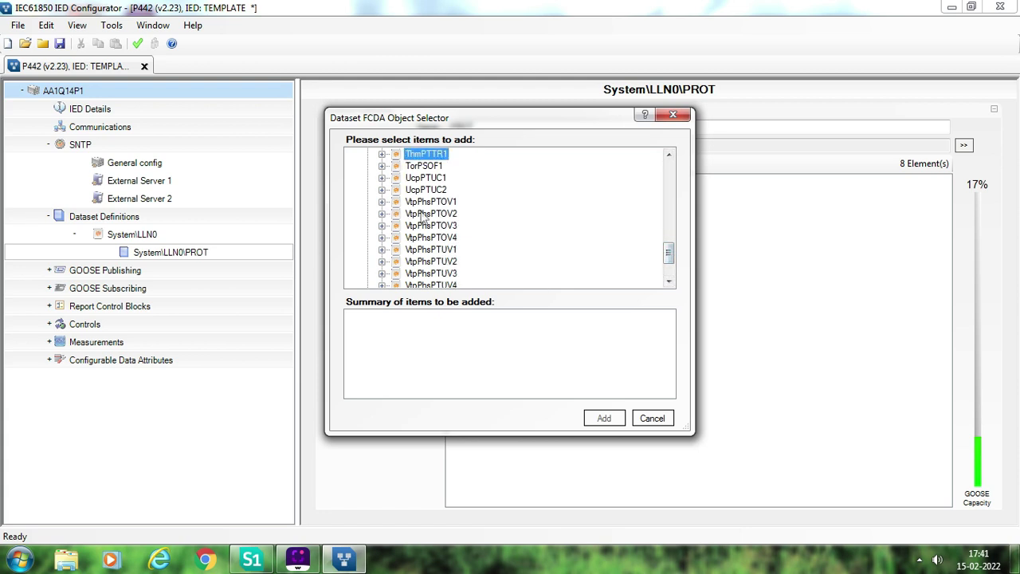
click(382, 202)
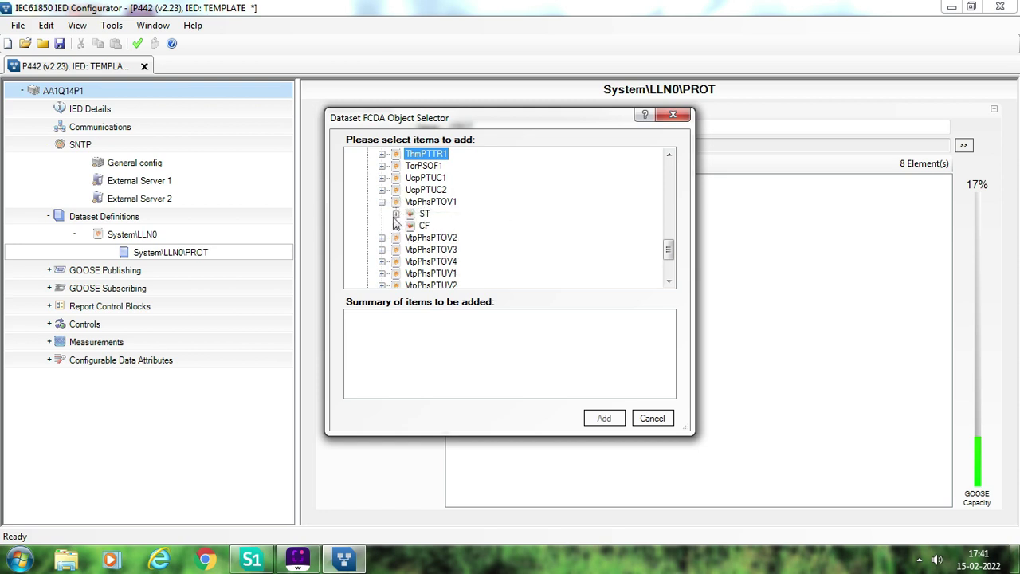
click(397, 214)
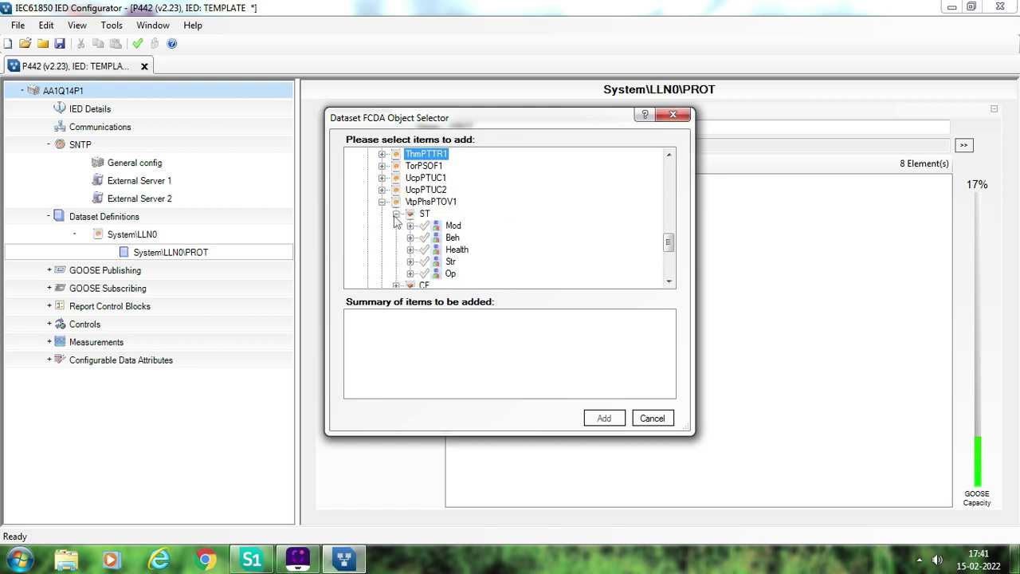
click(425, 275)
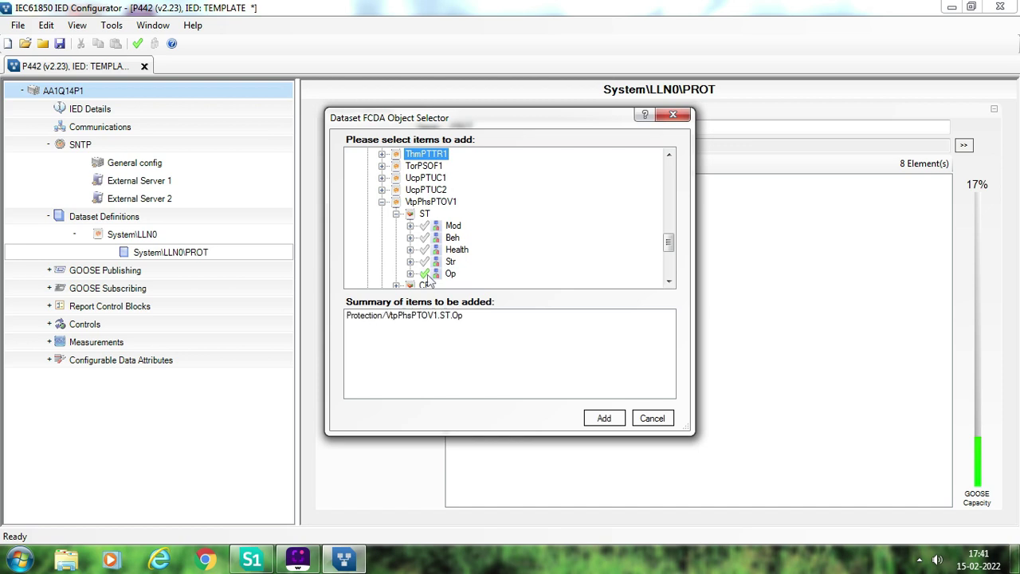
click(425, 262)
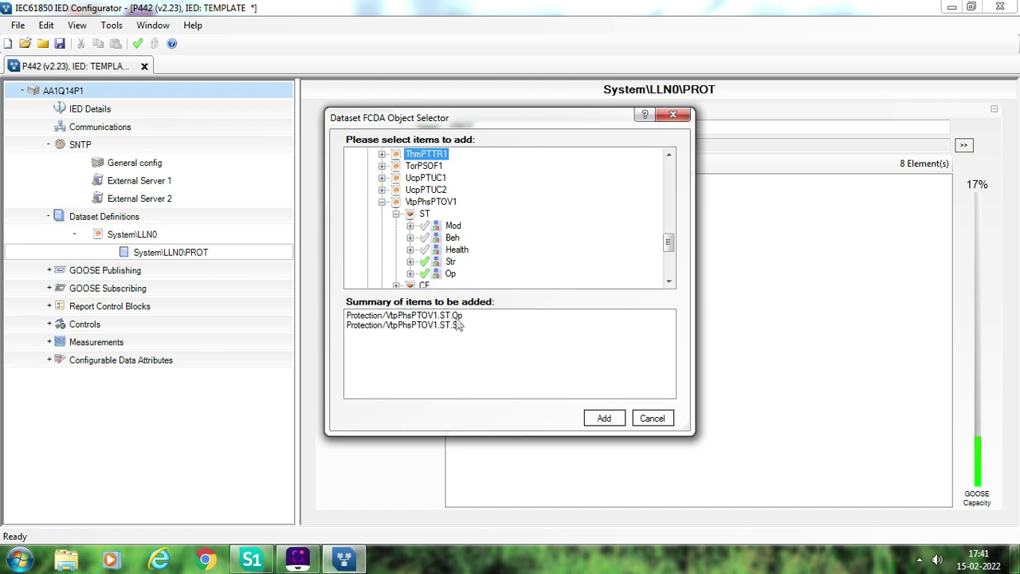
click(602, 419)
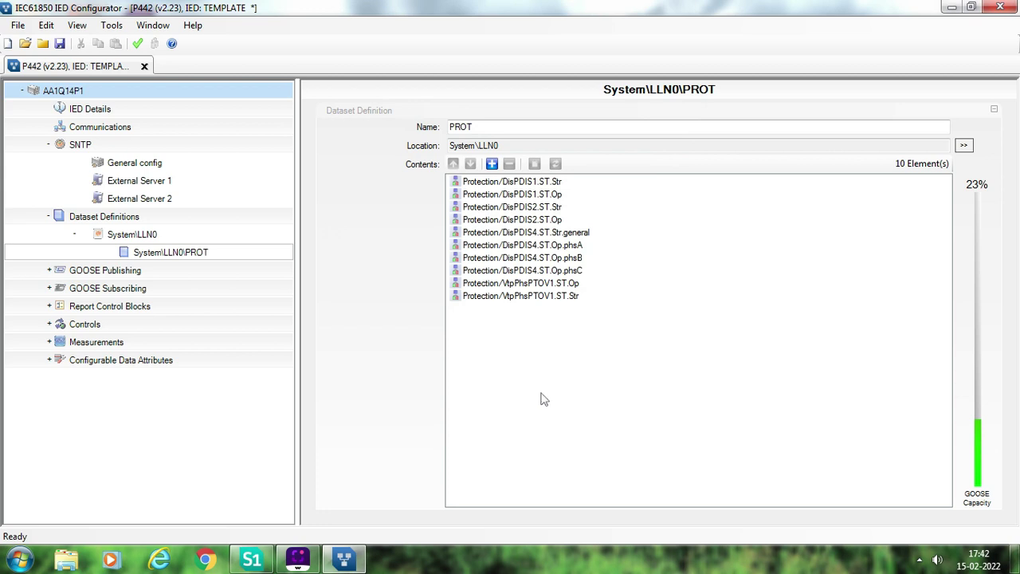
- Create a second dataset under System\LLN0 and name it MEAS
click(148, 237)
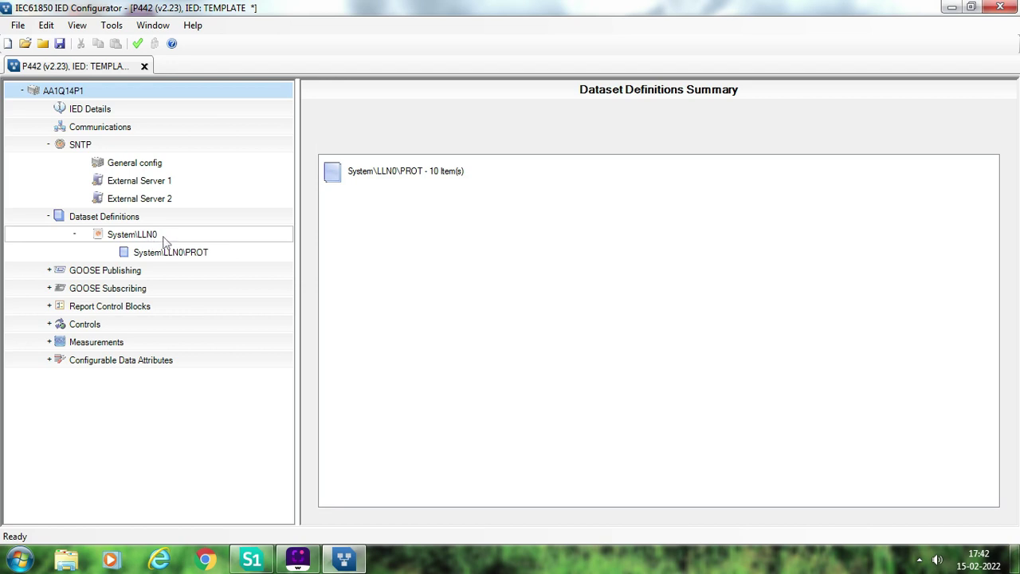
click(137, 217)
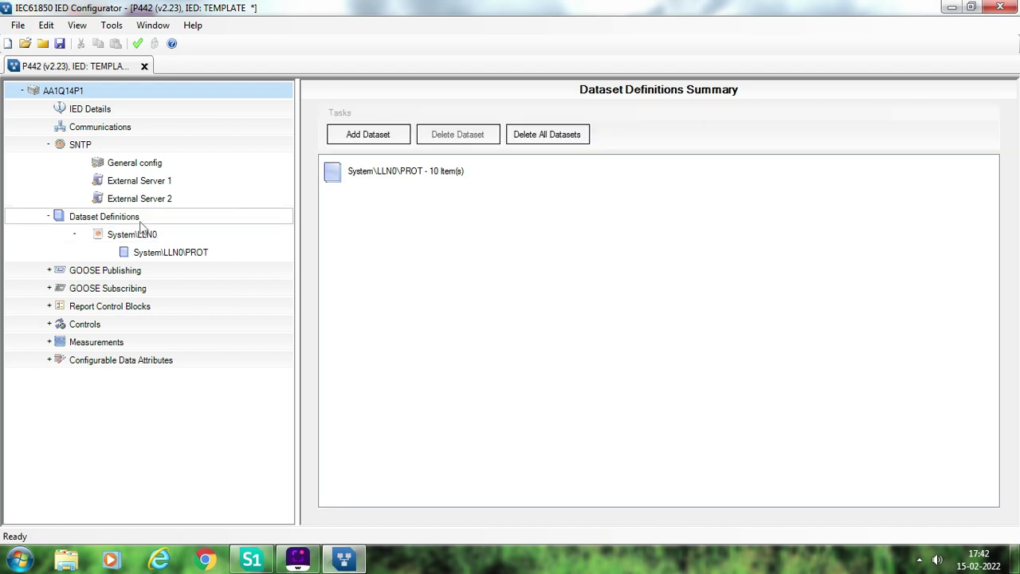
click(392, 134)
click(496, 126)
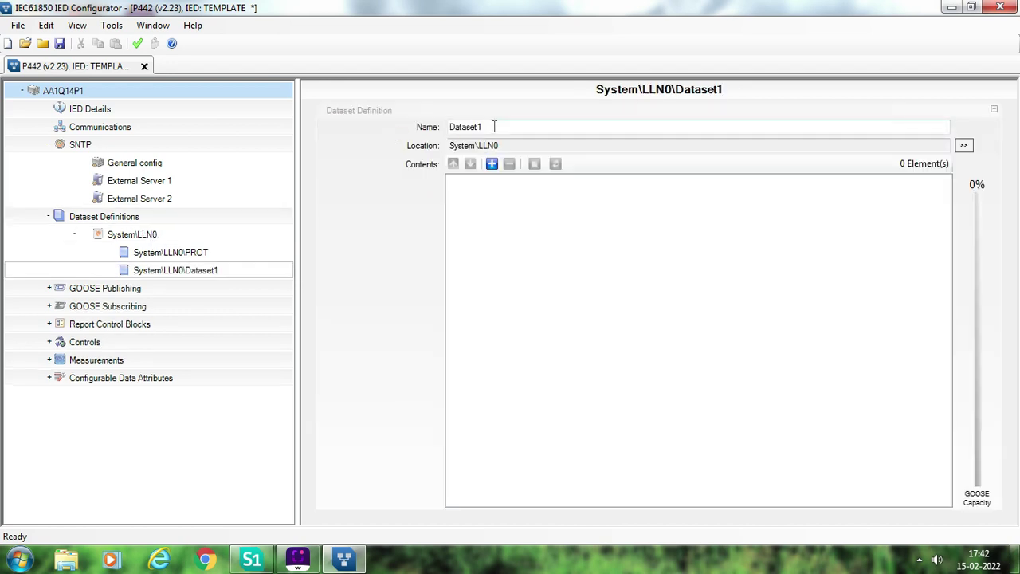
drag(496, 128, 441, 133)
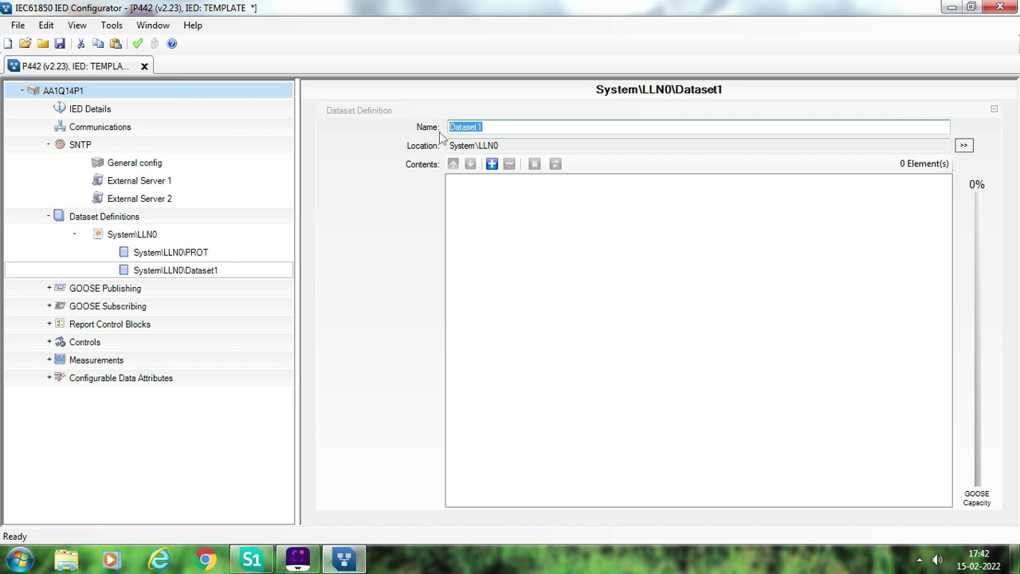
text(MEAS)
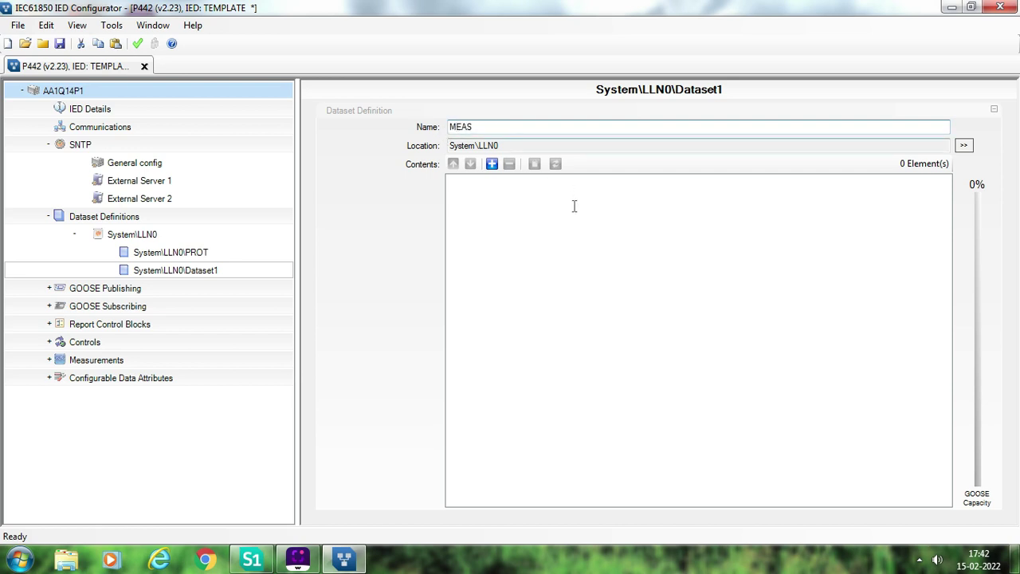
- Start adding items to the MEAS dataset and expand the ST and MX groups of Measurements/PriFouMMXU1
click(492, 163)
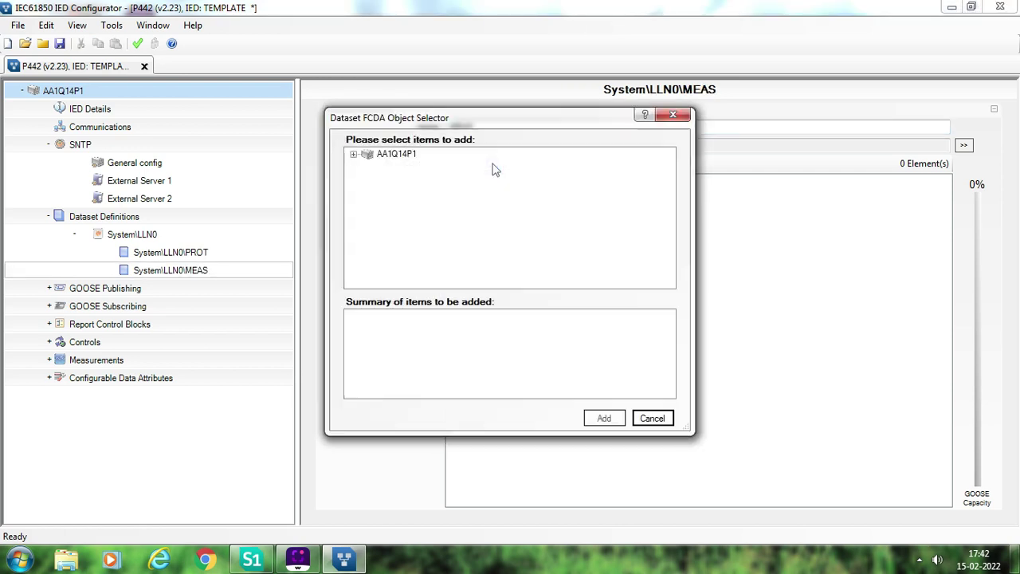
click(353, 155)
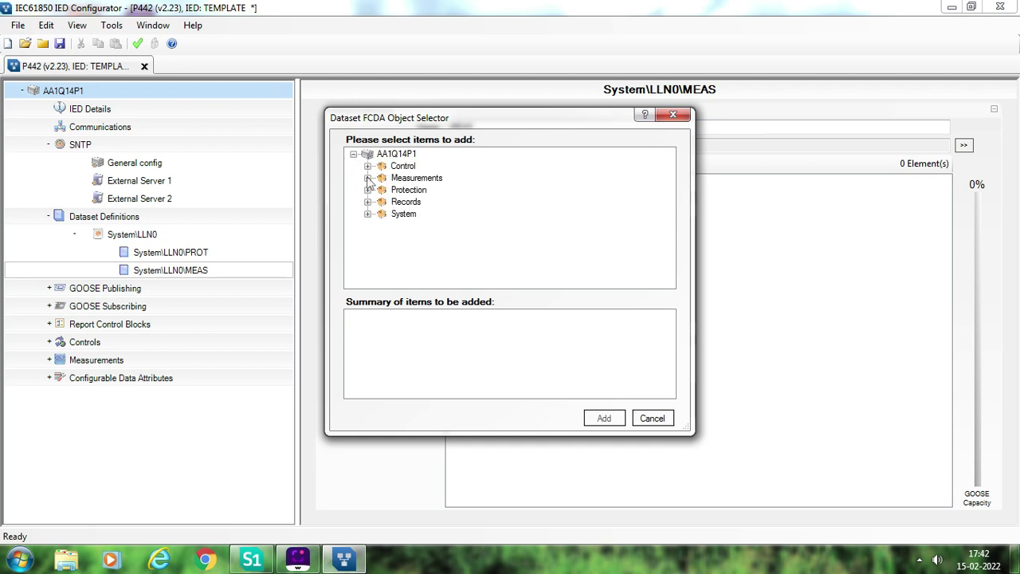
click(368, 178)
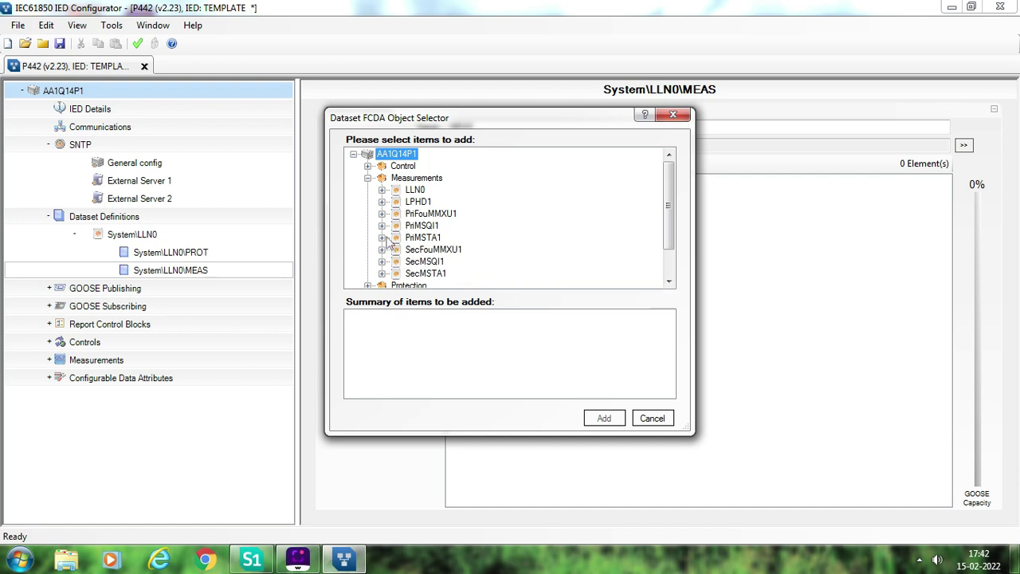
click(382, 214)
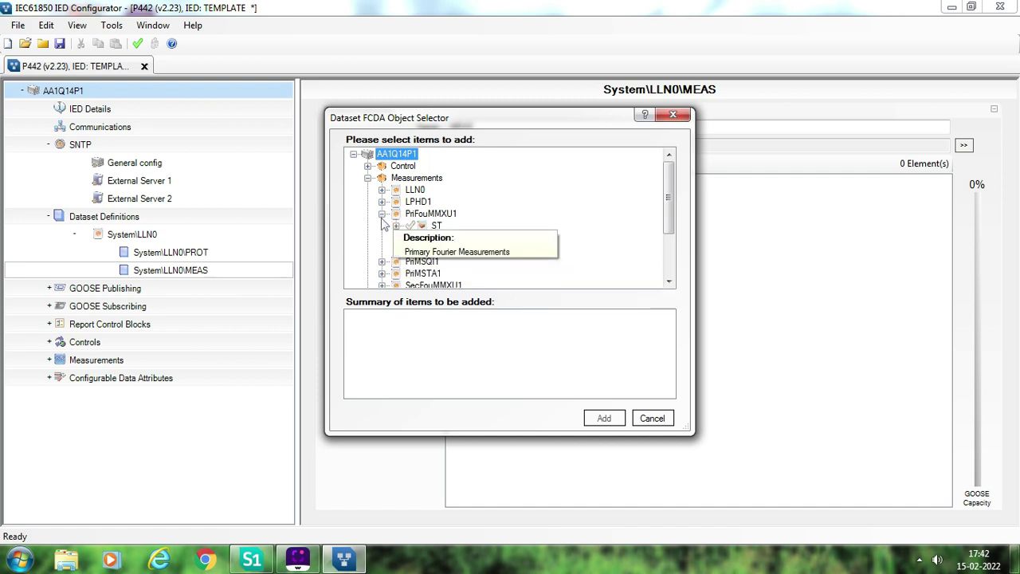
click(397, 226)
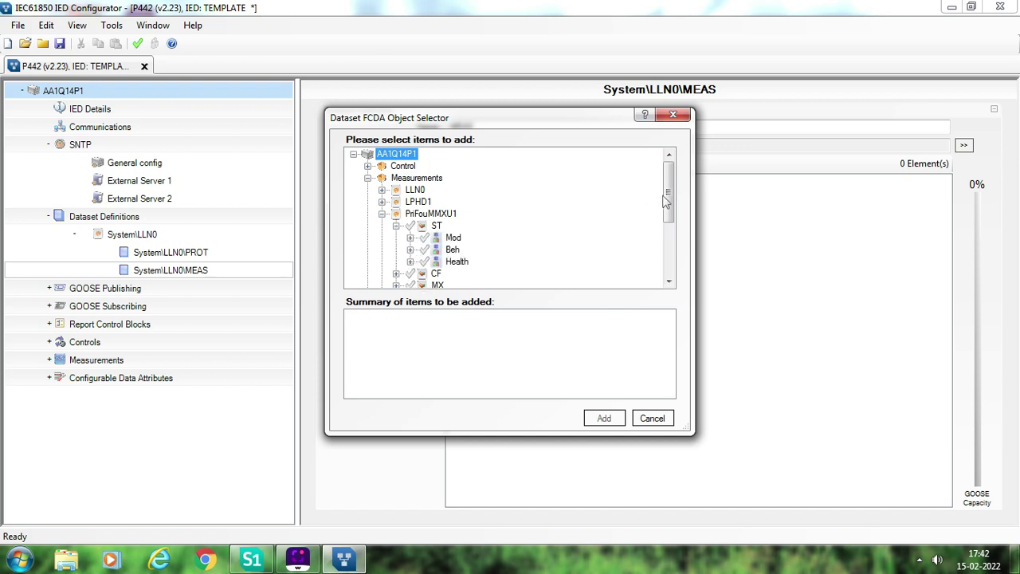
drag(668, 196, 667, 226)
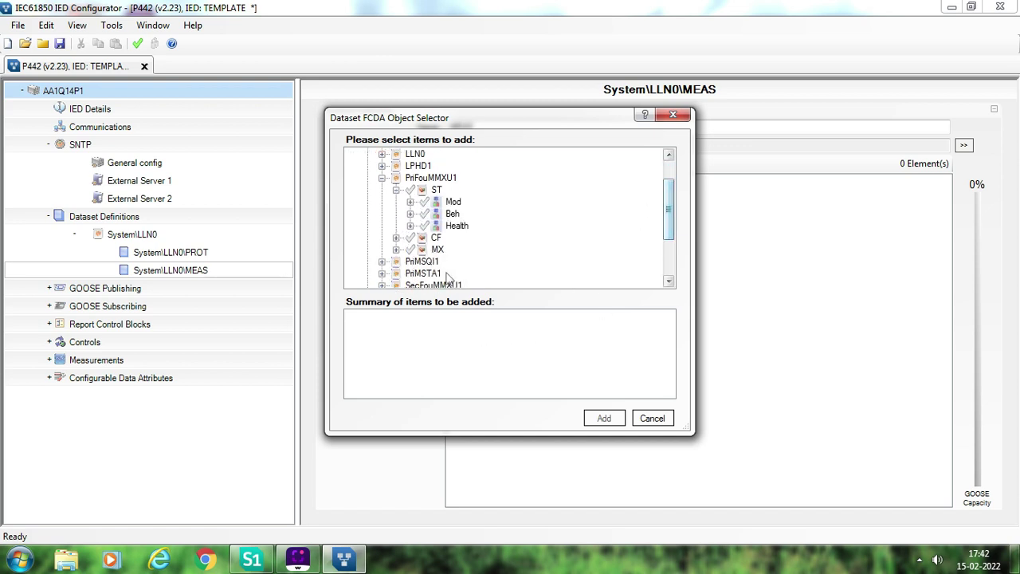
click(396, 249)
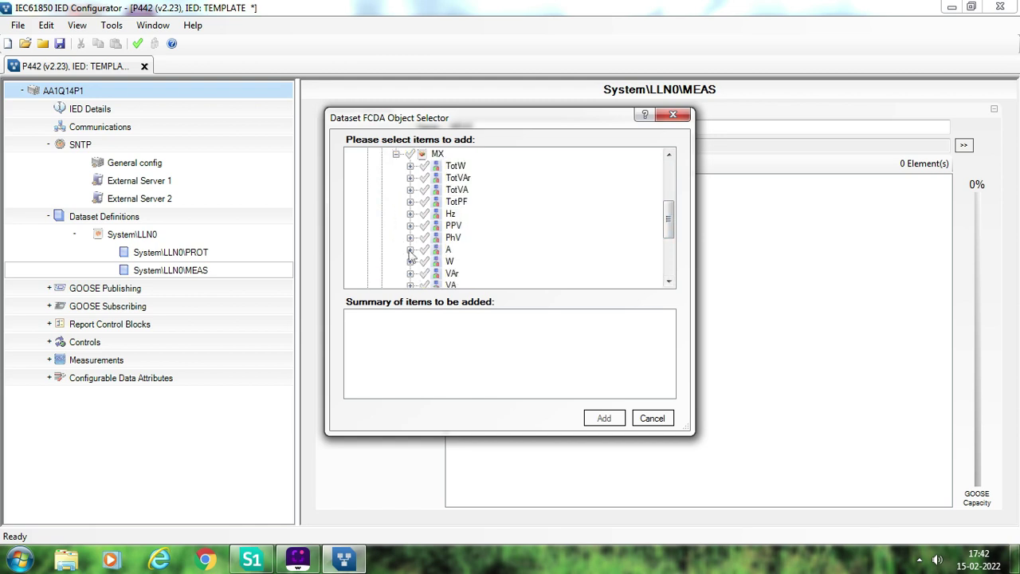
- Add TotW, TotVAr, TotVA, TotPF, Hz, A and W from PriFouMMXU1's MX group to the MEAS dataset and save the configuration as 000.mcl
click(426, 166)
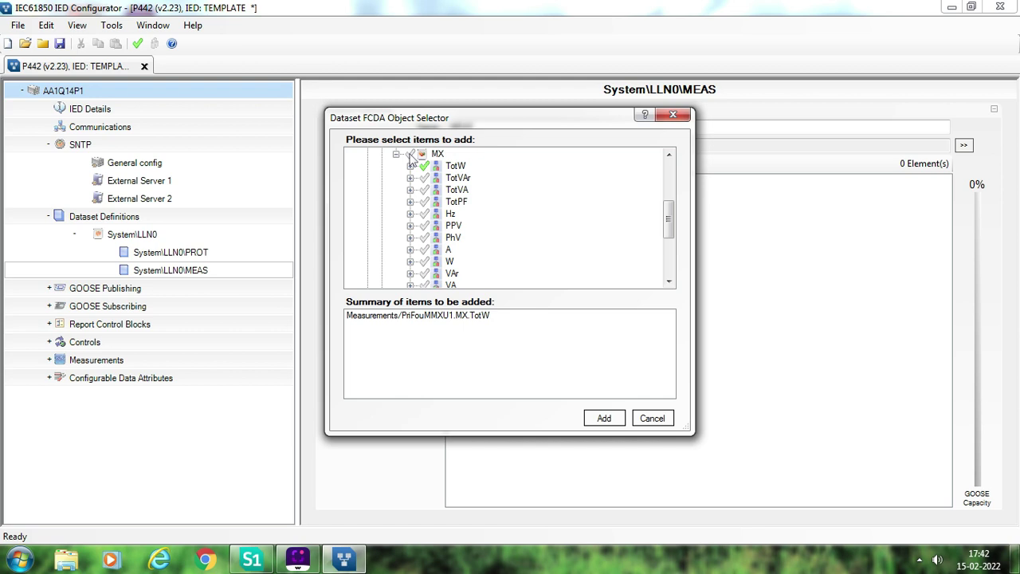
click(421, 157)
click(425, 178)
click(424, 190)
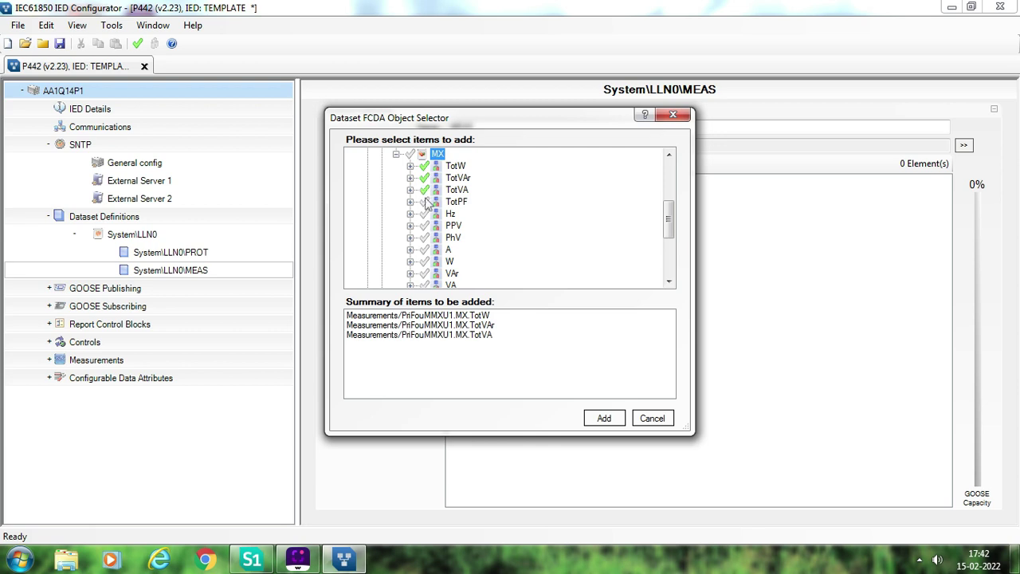
click(424, 202)
click(425, 214)
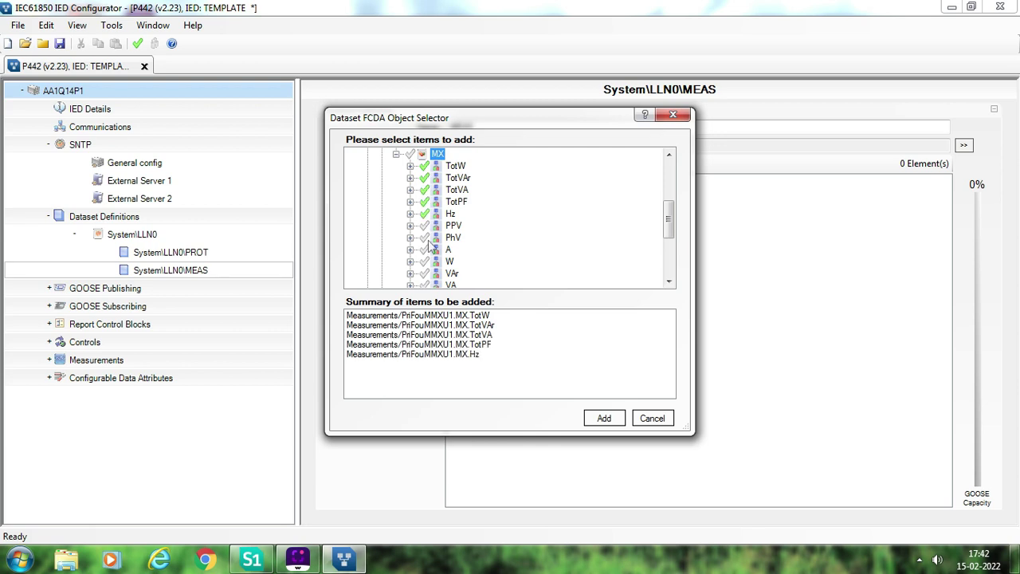
click(424, 250)
click(425, 262)
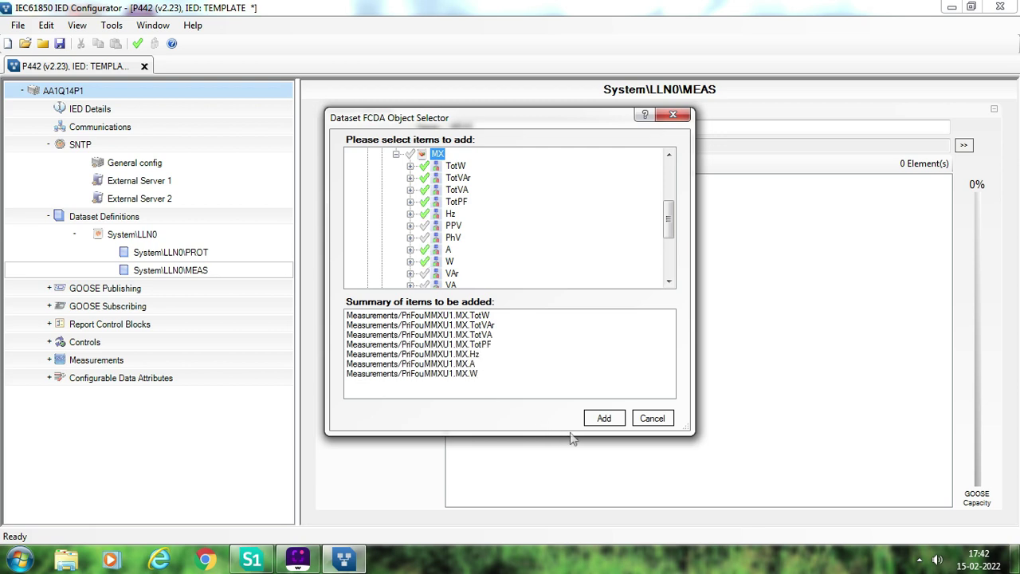
click(605, 418)
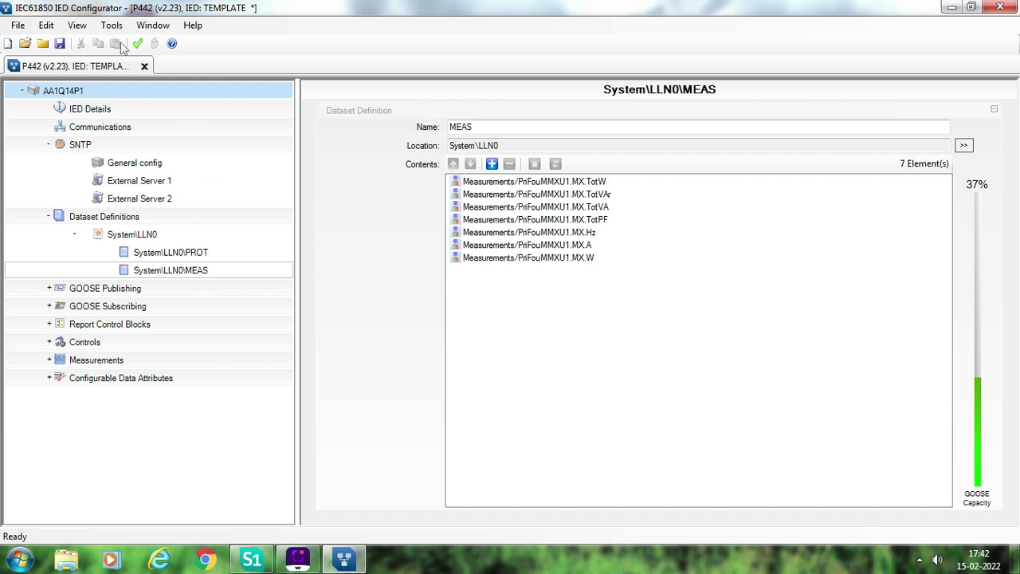
click(62, 45)
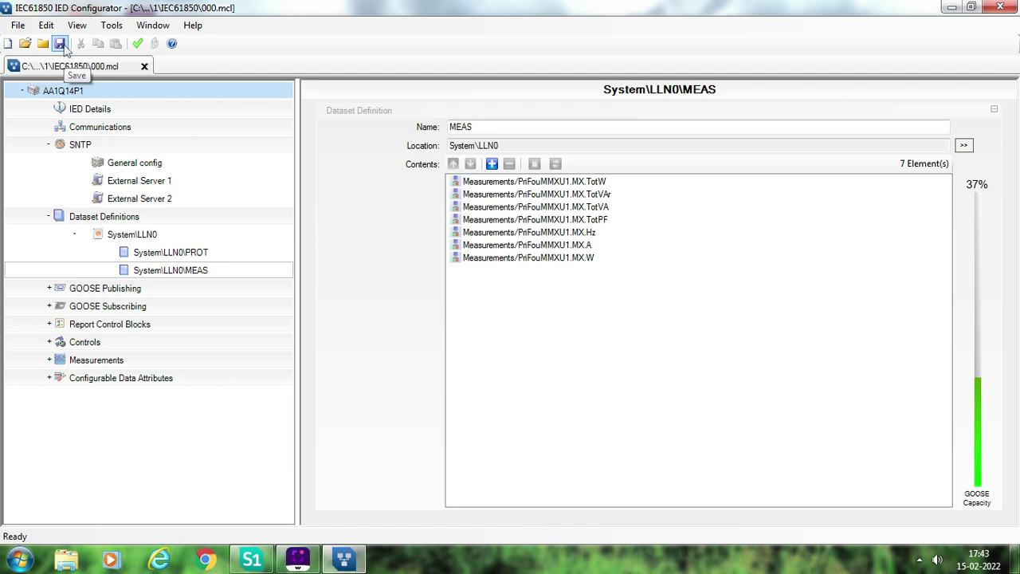
- Assign the dataset AA1Q14P1System/LLN0$PROT to the unbuffered report control block System\LLN0\urcbA
click(53, 326)
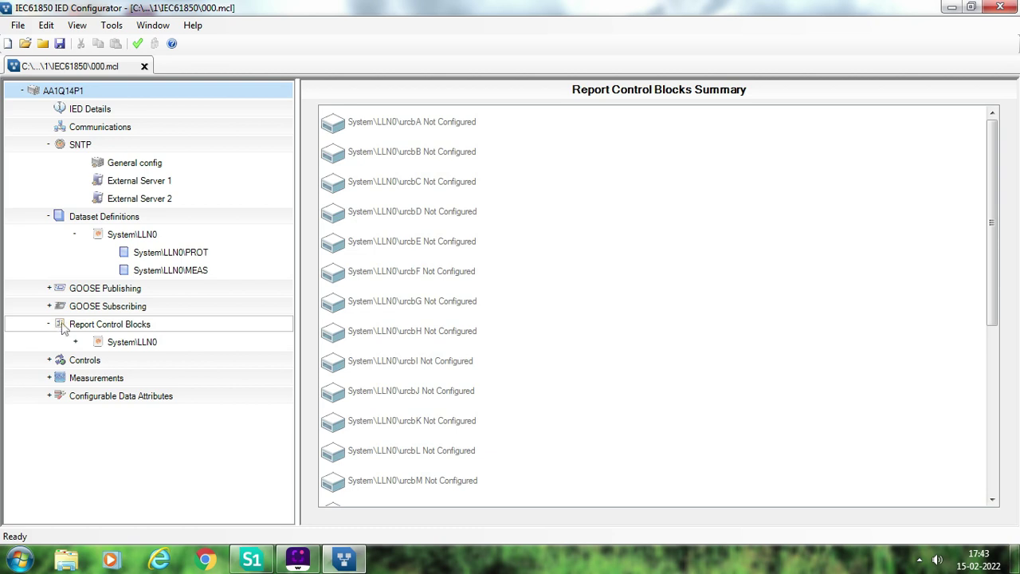
click(132, 344)
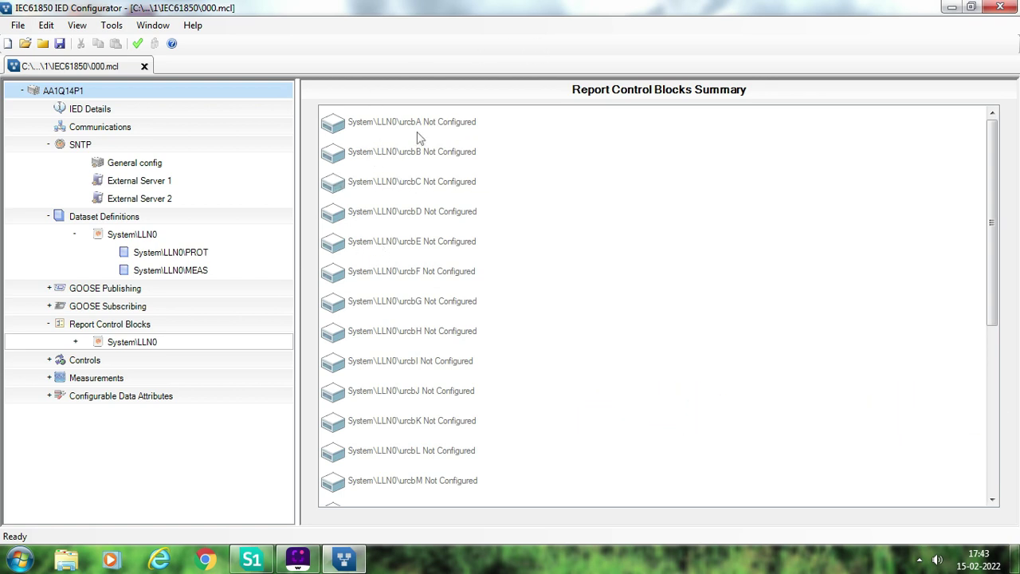
click(146, 327)
click(134, 343)
double_click(443, 130)
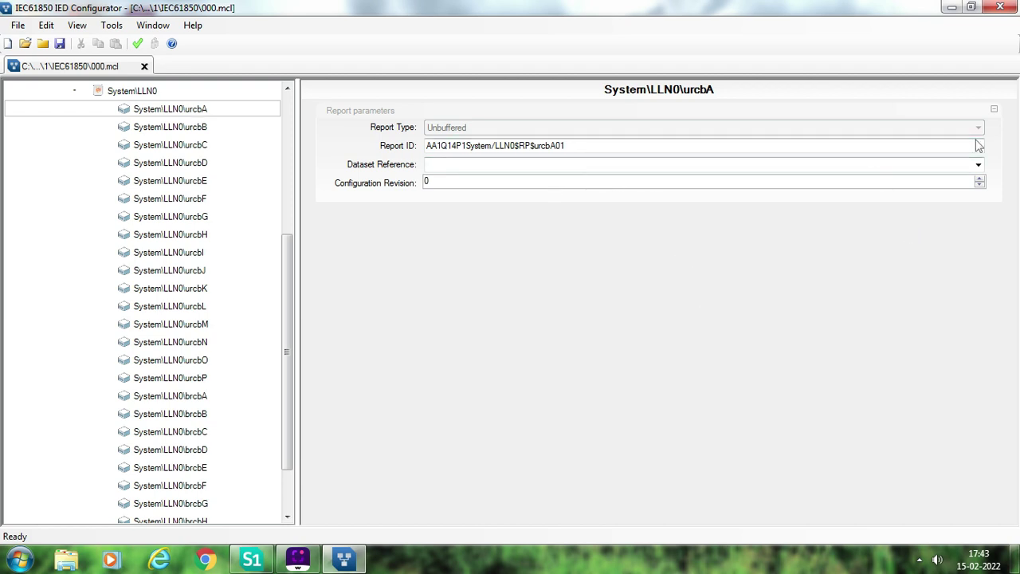
click(978, 165)
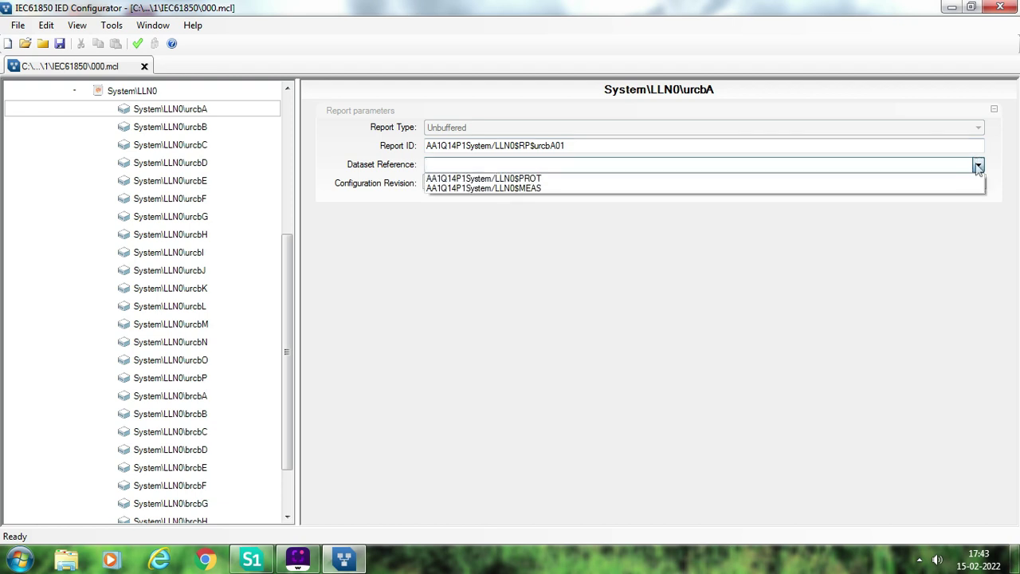
click(752, 181)
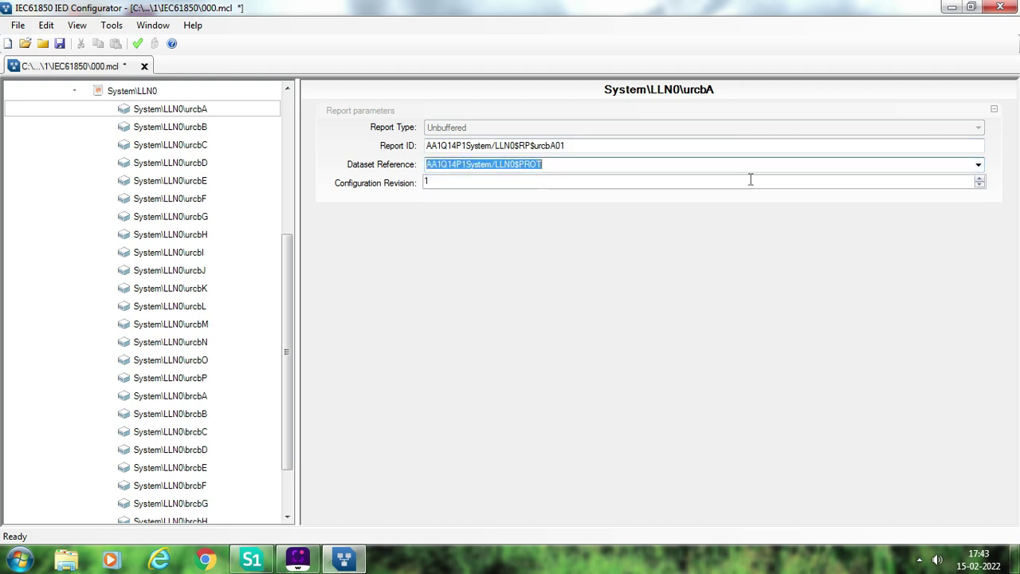
- Set the dataset reference of report control block System\LLN0\urcbB to AA1Q14P1System/LLN0$PROT
click(176, 133)
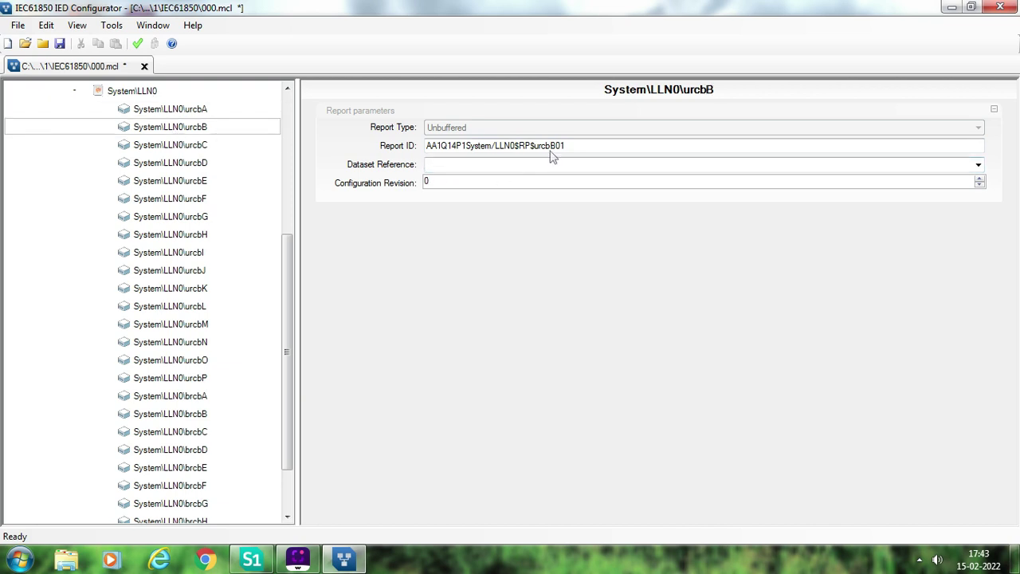
click(979, 165)
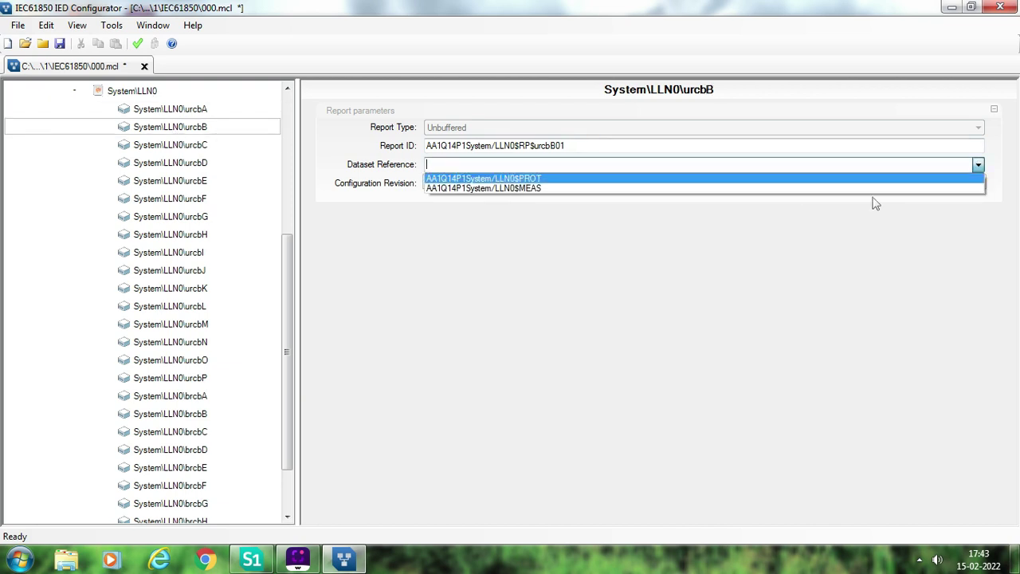
click(826, 179)
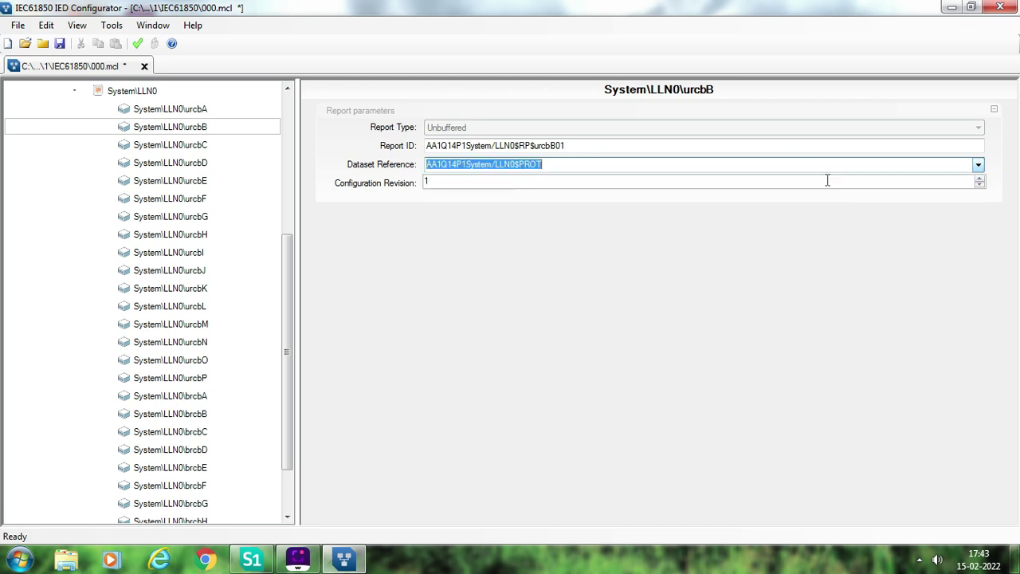
- Set the dataset reference of report control blocks System\LLN0\urcbC and urcbD to AA1Q14P1System/LLN0$PROT
click(176, 146)
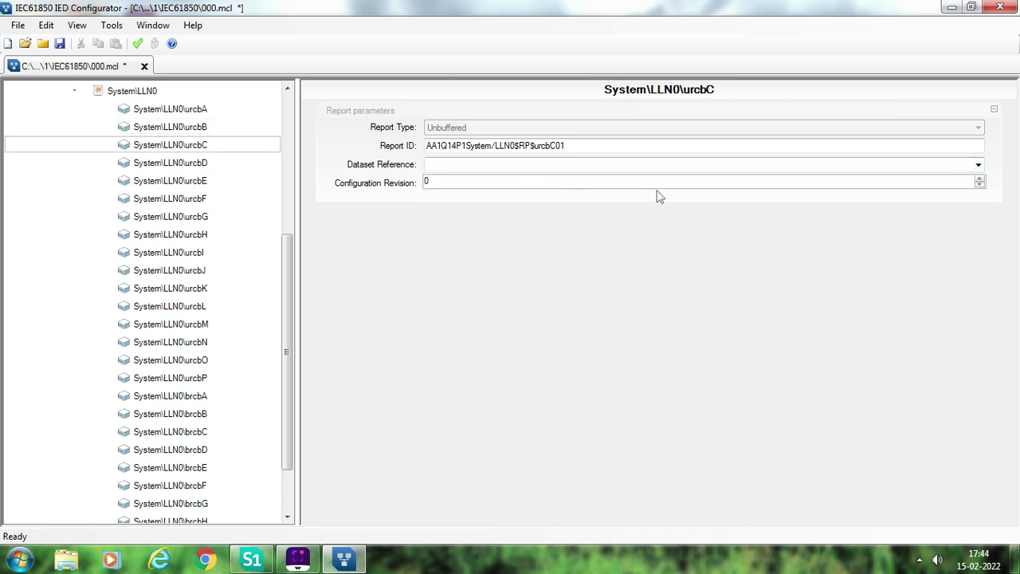
click(978, 165)
click(911, 187)
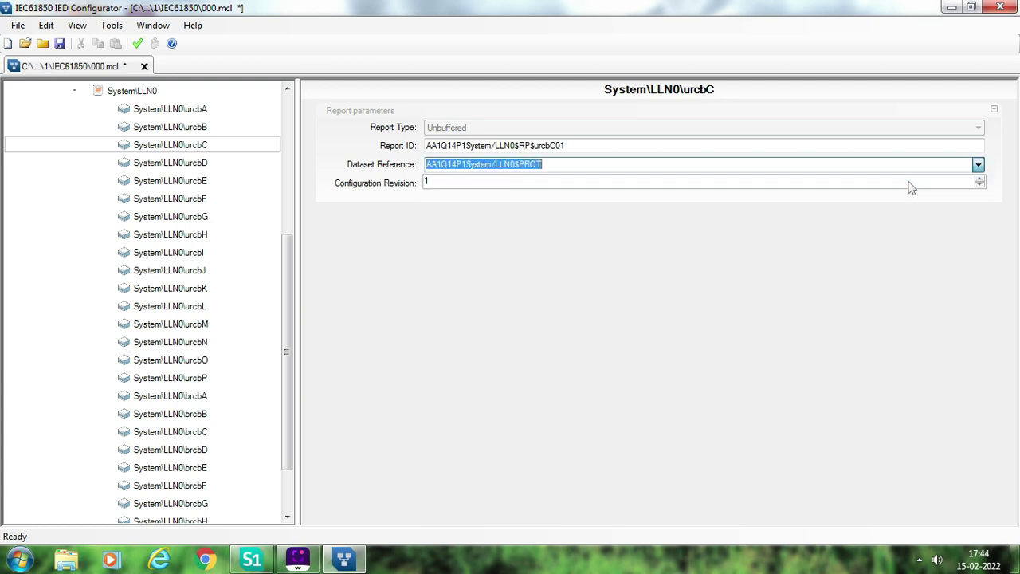
click(212, 164)
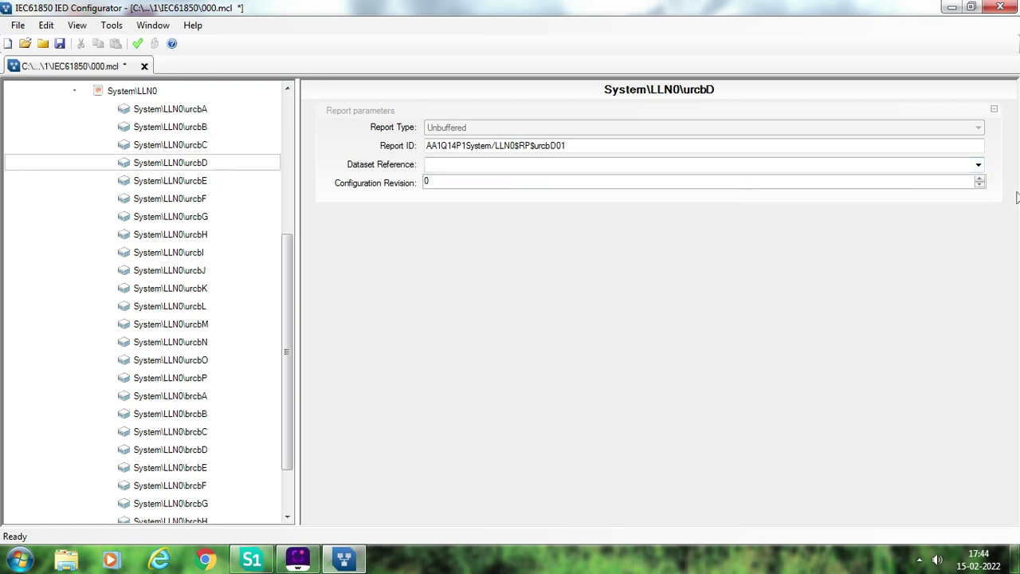
click(978, 165)
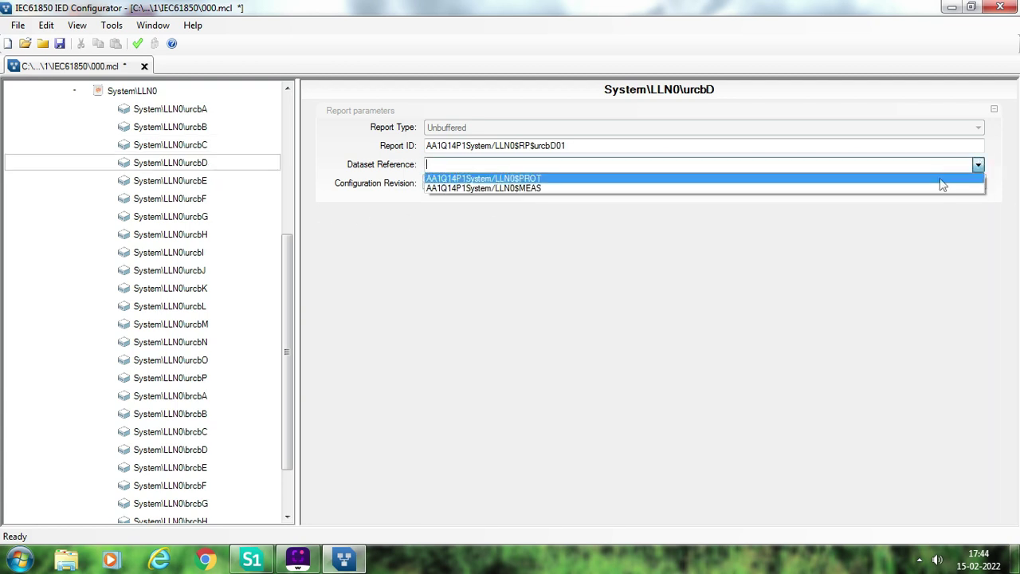
click(845, 179)
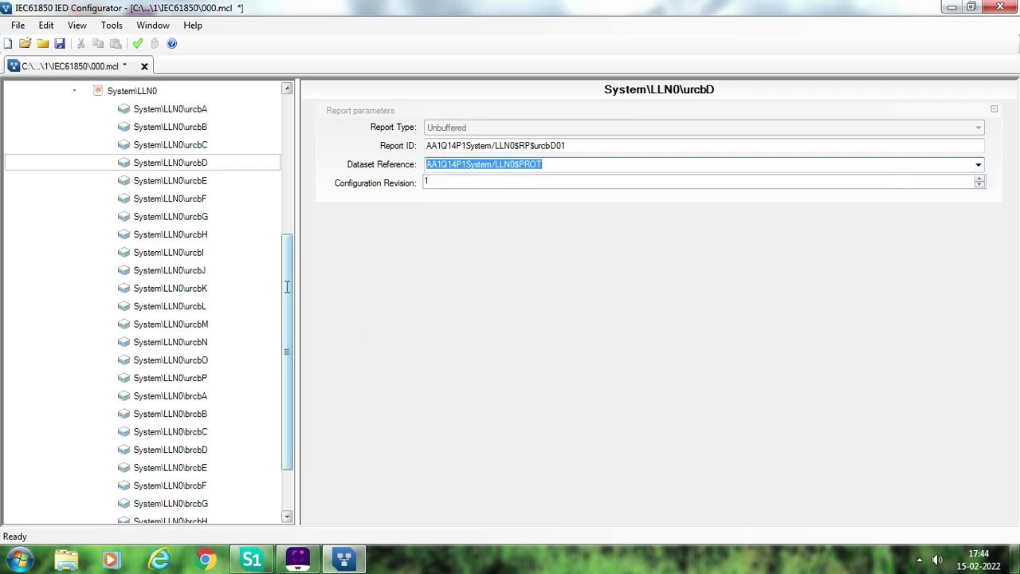
- Save the configuration and review the Report Control Blocks summary for System\LLN0
scroll(287, 290, up, 1)
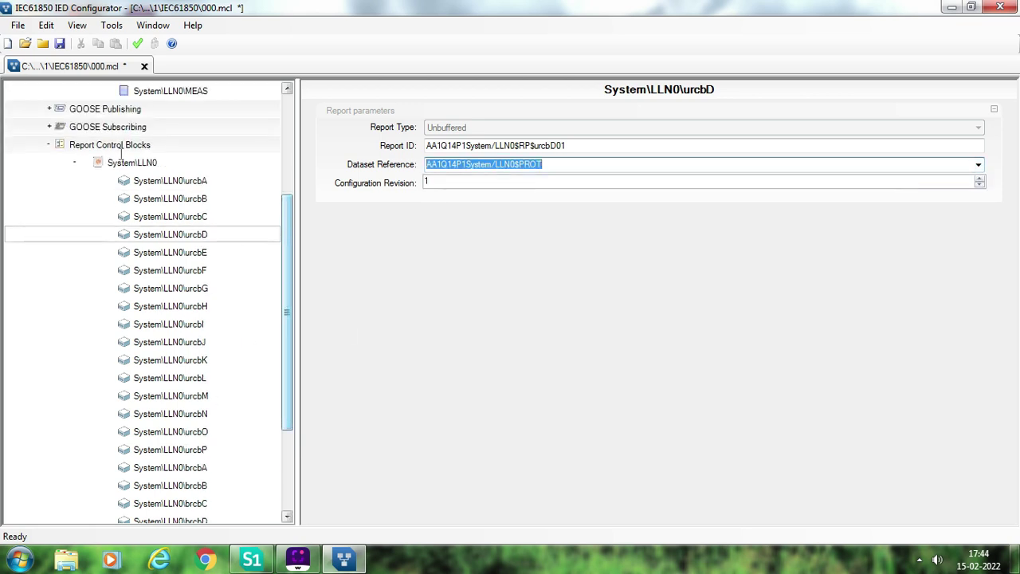
click(63, 44)
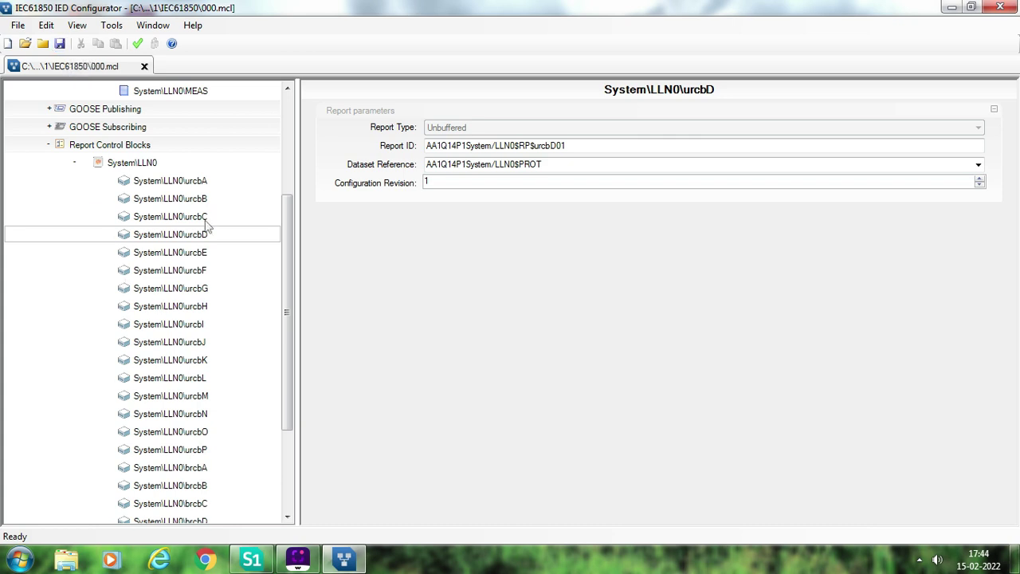
click(169, 181)
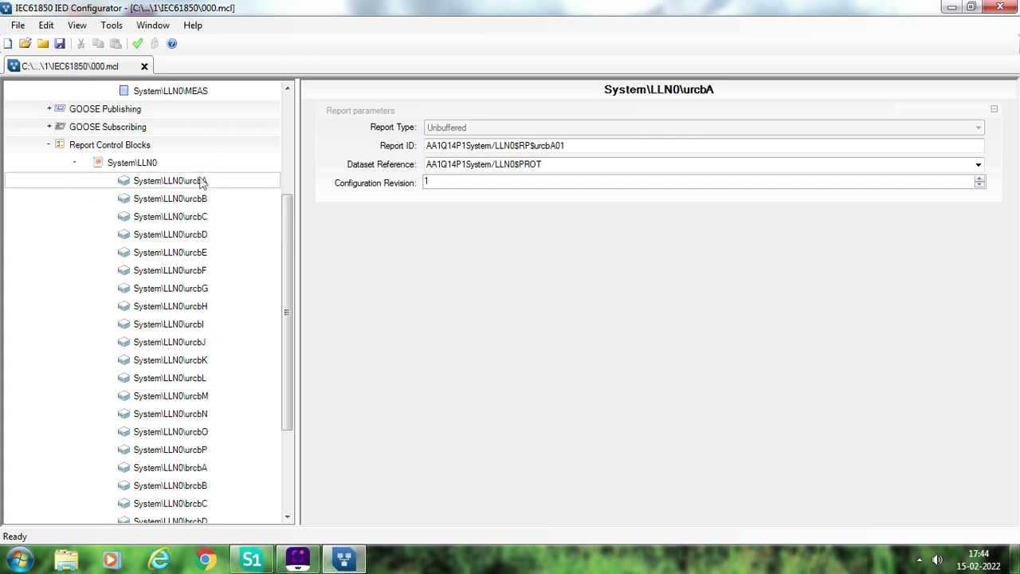
click(119, 163)
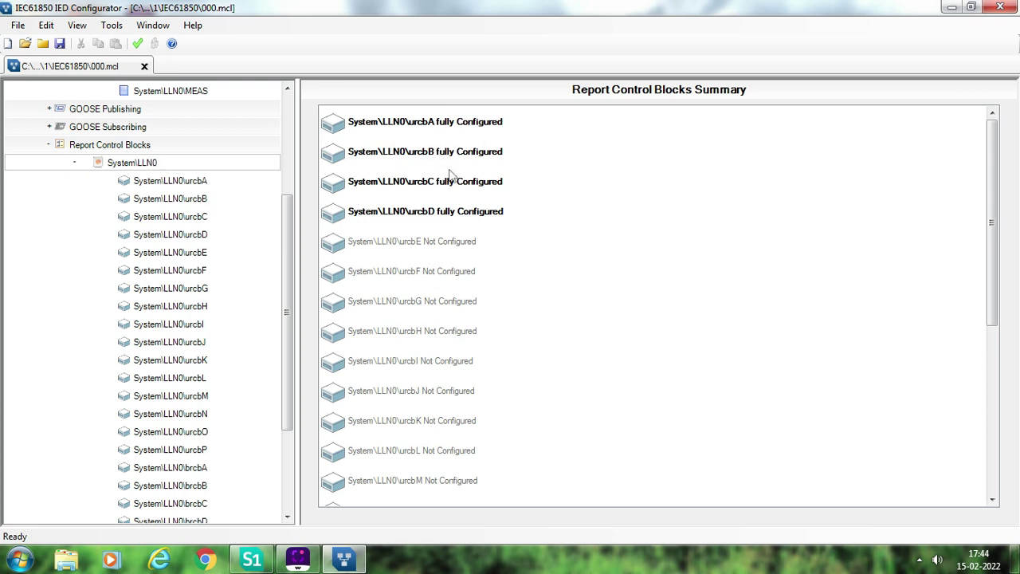
- Assign the dataset AA1Q14P1System/LLN0$MEAS to the unbuffered report control blocks System\LLN0\urcbE and urcbF
click(197, 254)
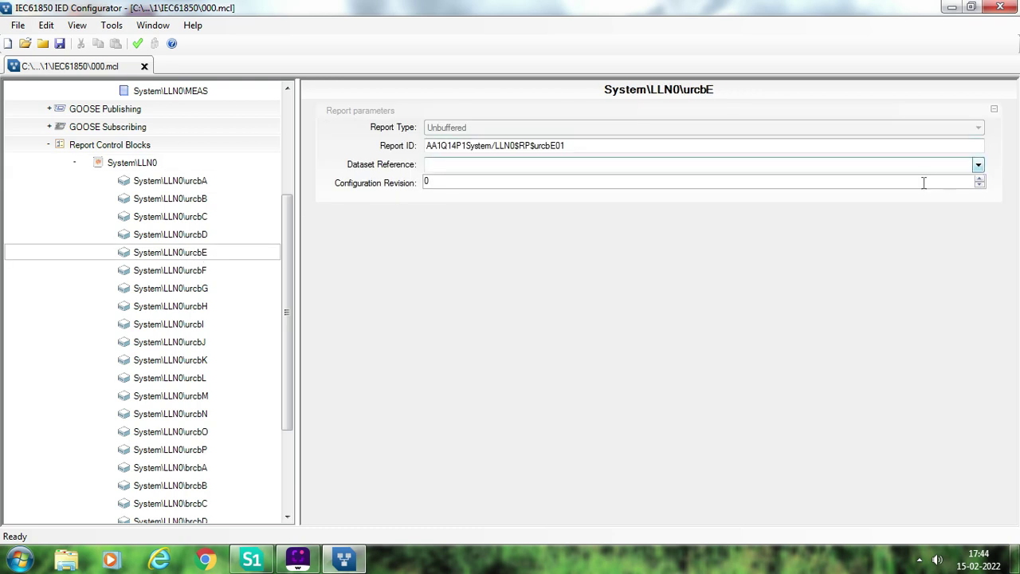
click(978, 165)
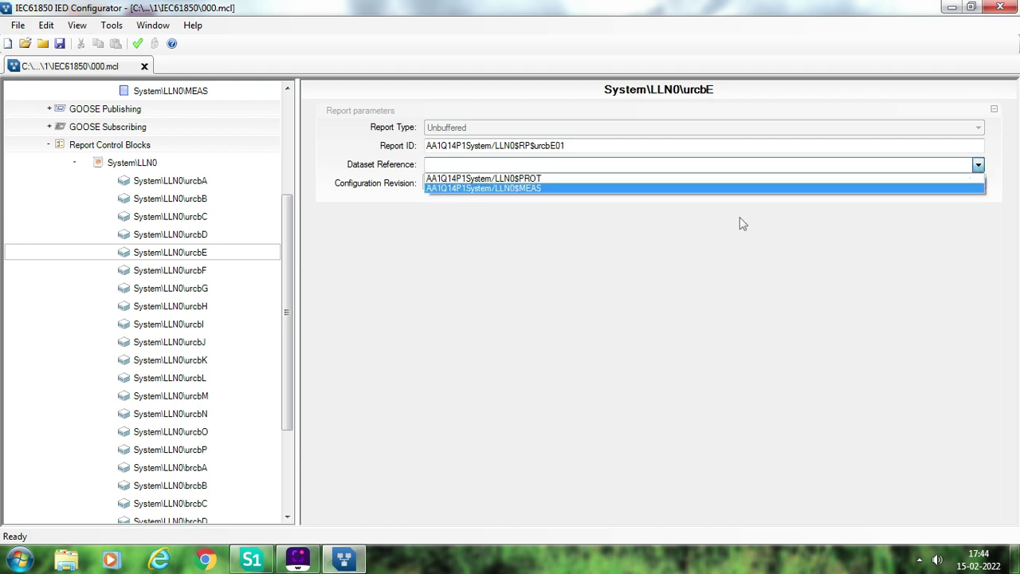
click(736, 189)
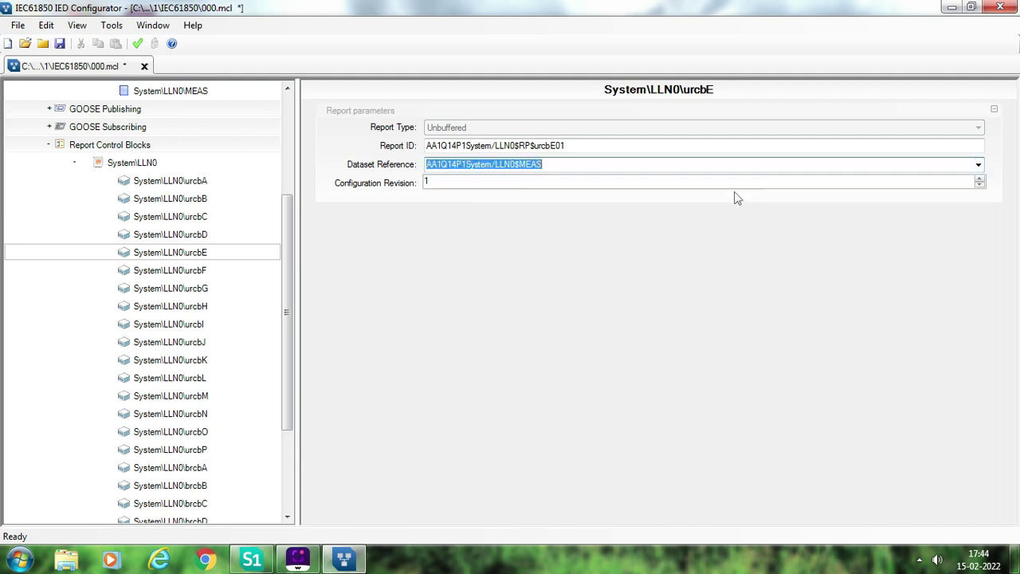
click(203, 271)
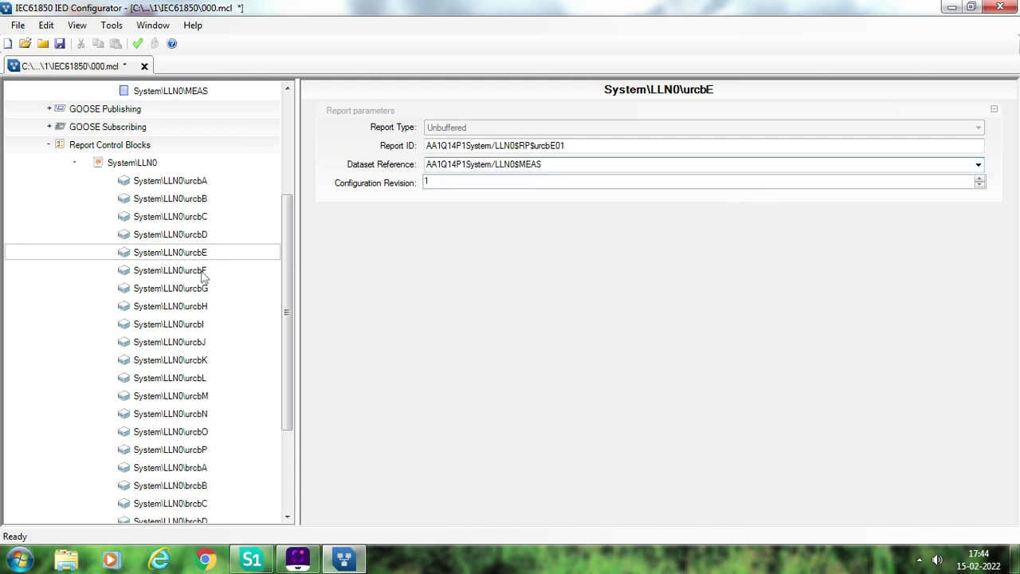
click(978, 164)
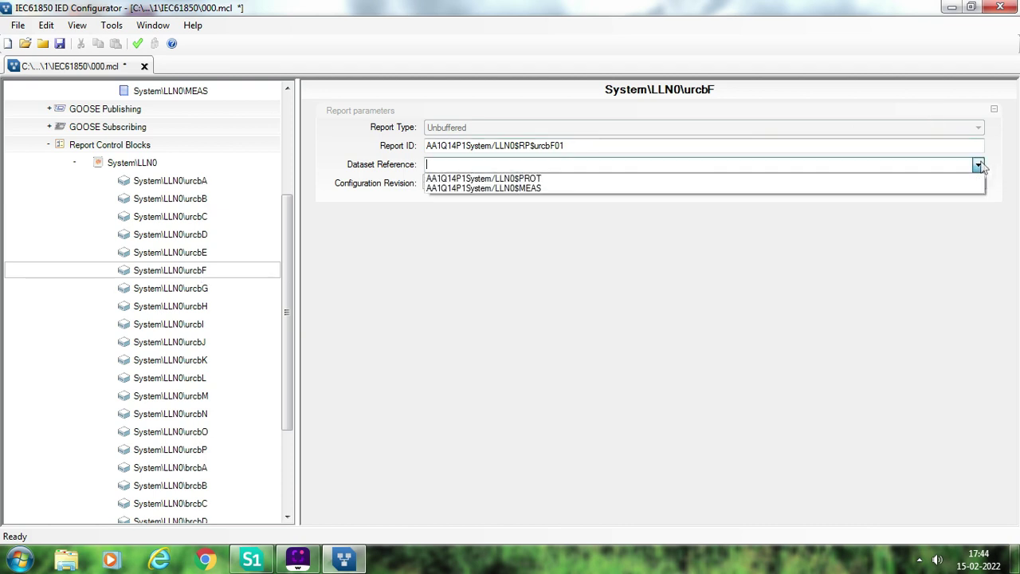
click(899, 190)
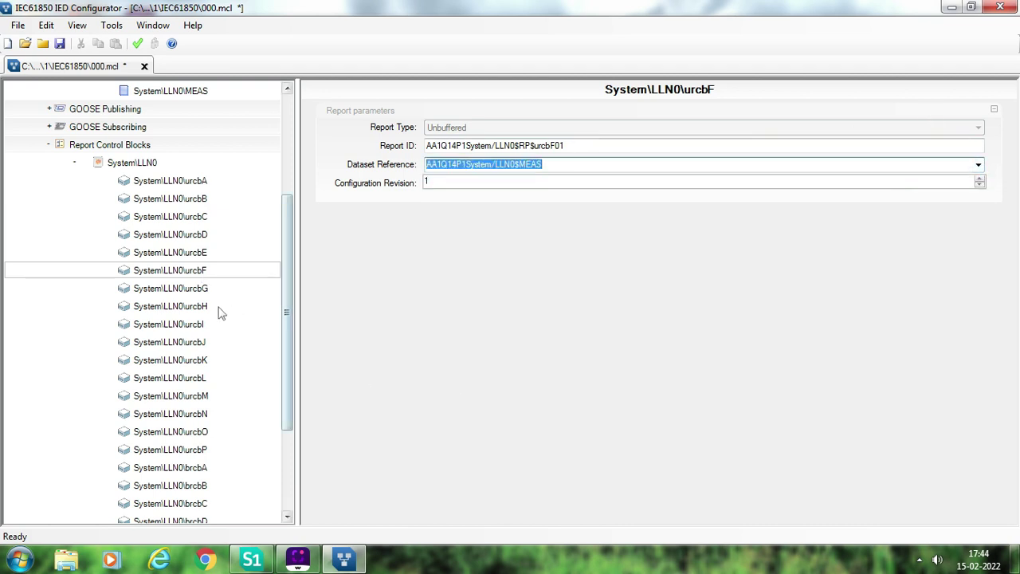
- Set the dataset reference of System\LLN0\urcbG and urcbH to AA1Q14P1System/LLN0$MEAS and check the Report Control Blocks summary
click(191, 293)
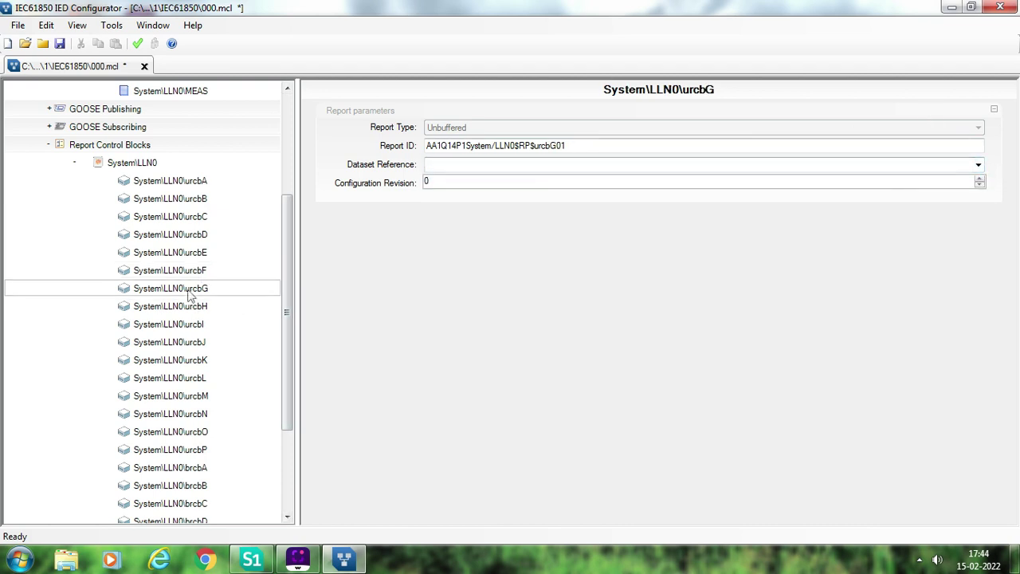
click(978, 164)
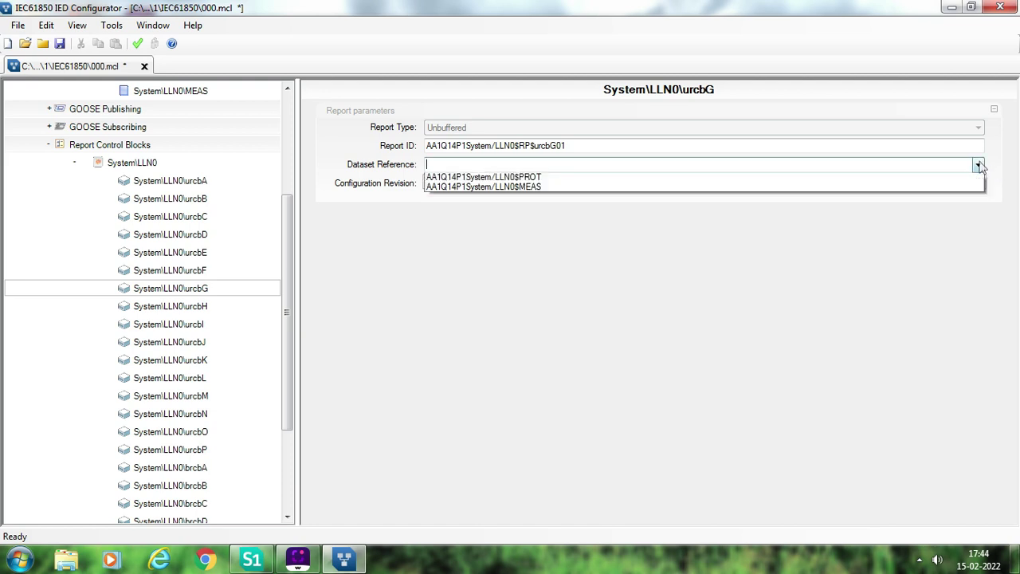
click(923, 190)
click(199, 307)
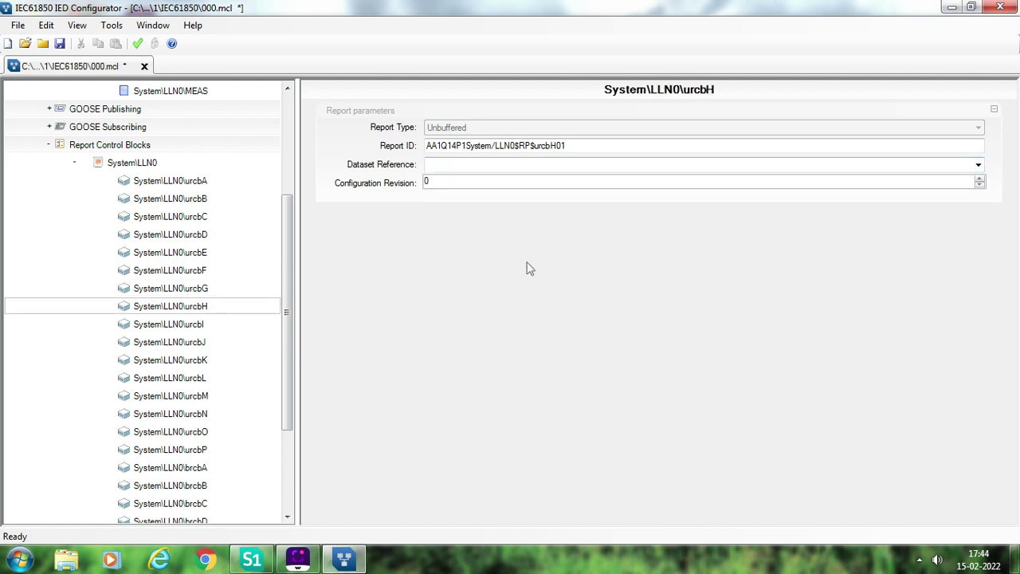
click(873, 164)
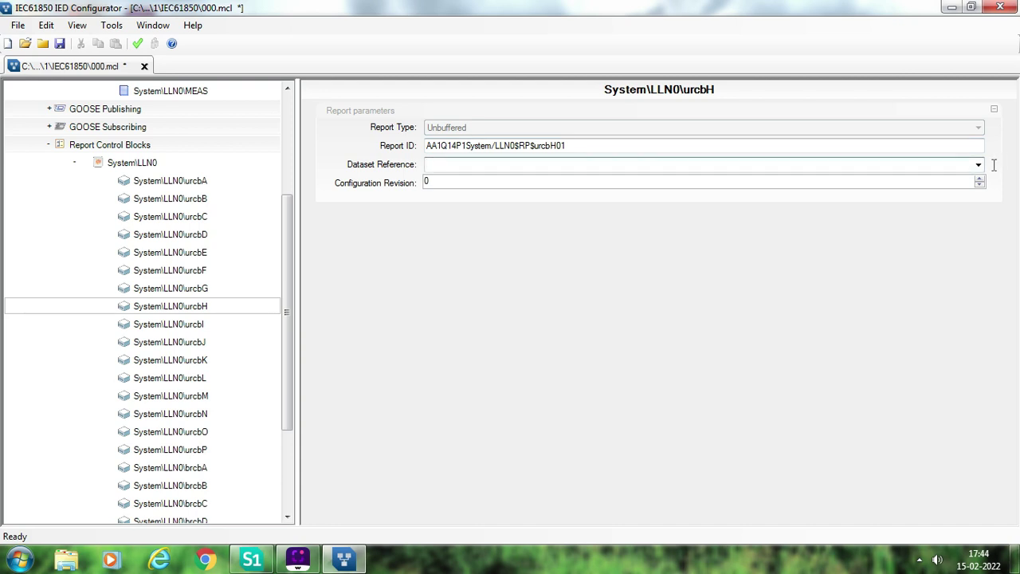
click(979, 164)
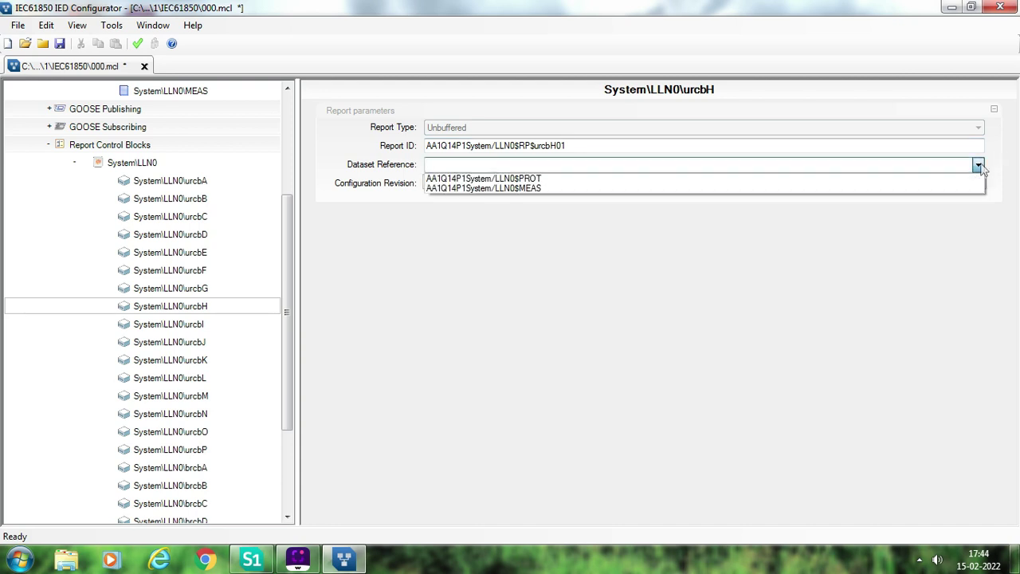
click(917, 188)
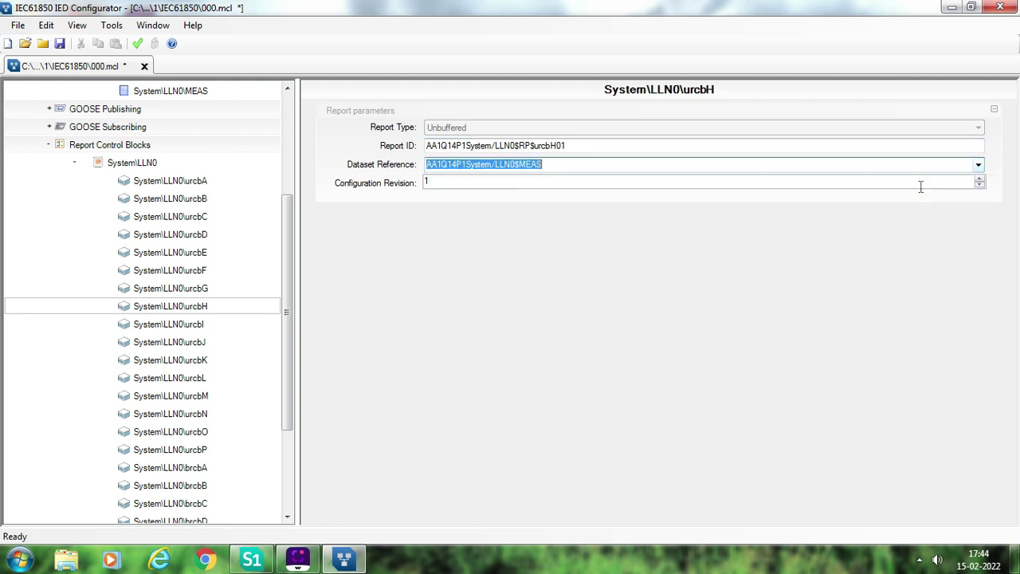
click(127, 165)
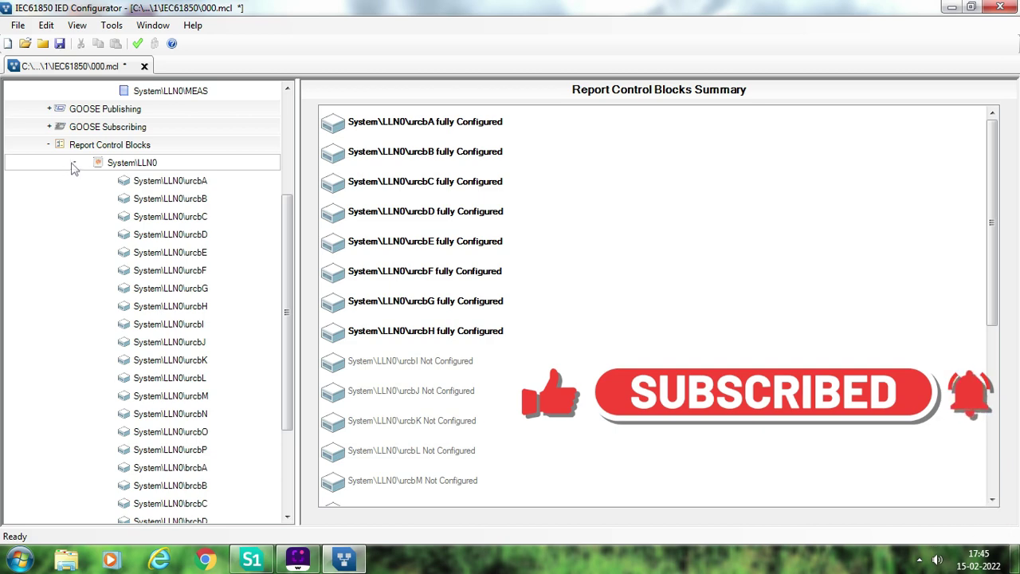
- Set the dataset reference of GOOSE publishing control block System\LLN0\gcb01 to AA1Q14P1System/LLN0$PROT
click(49, 145)
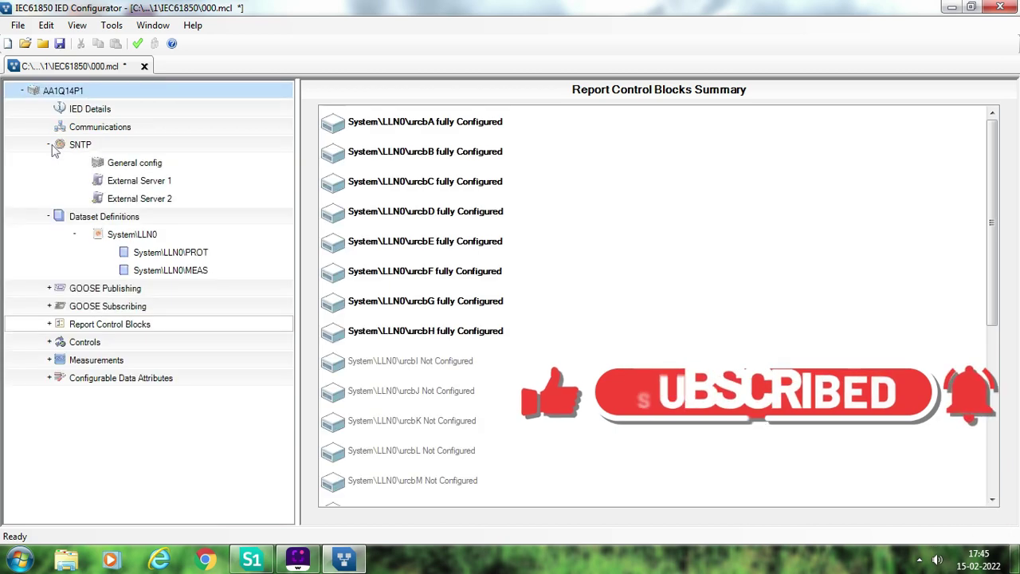
click(48, 289)
click(126, 309)
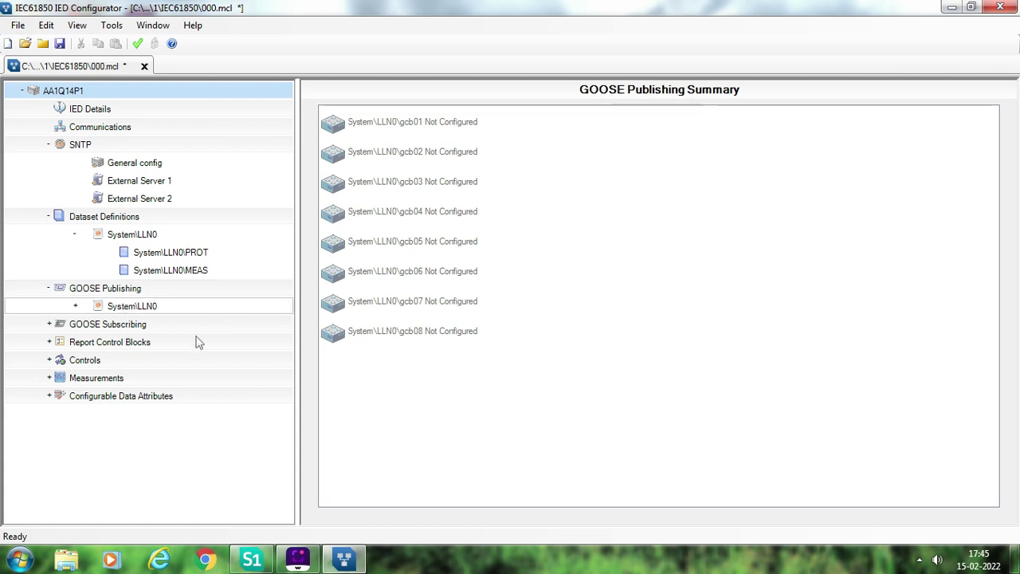
double_click(437, 126)
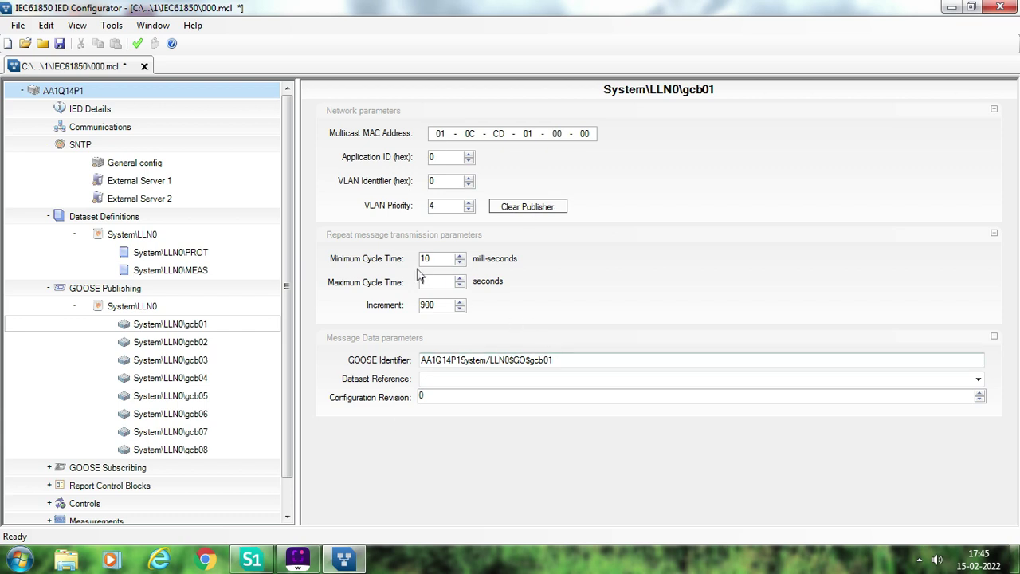
click(978, 381)
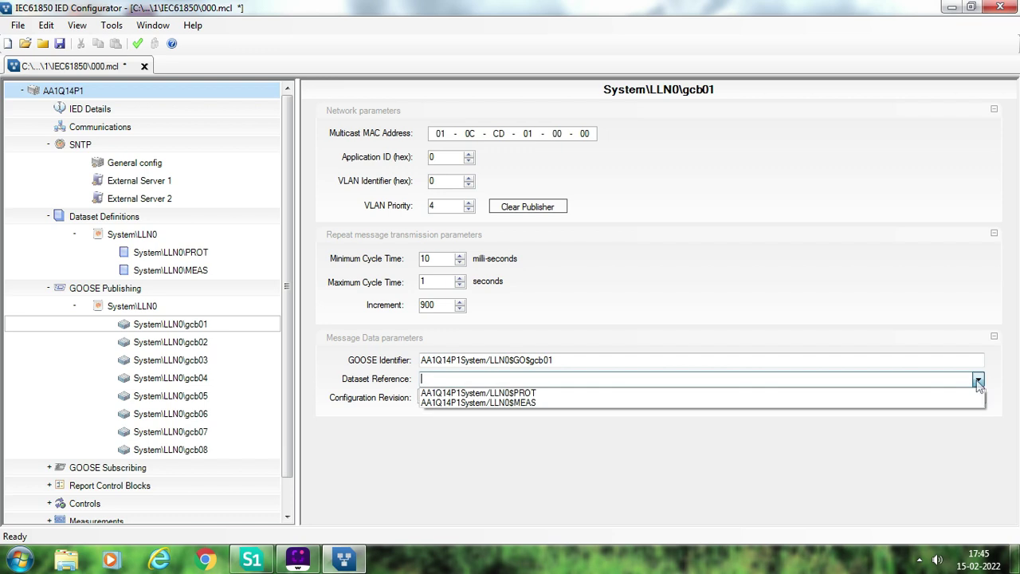
click(913, 393)
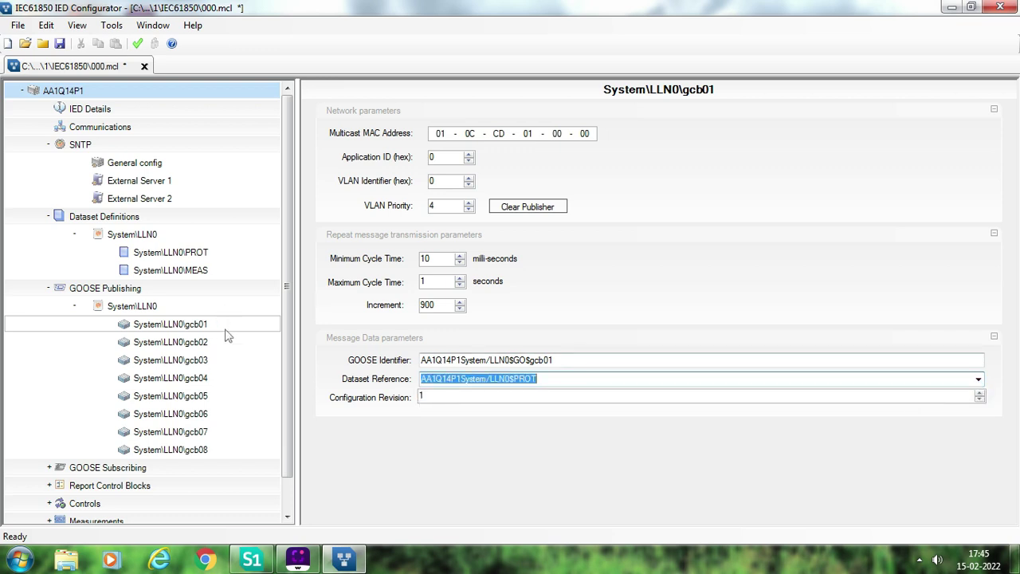
- Assign the dataset AA1Q14P1System/LLN0$PROT to GOOSE control block System\LLN0\gcb02 and check the GOOSE Publishing summary
click(204, 346)
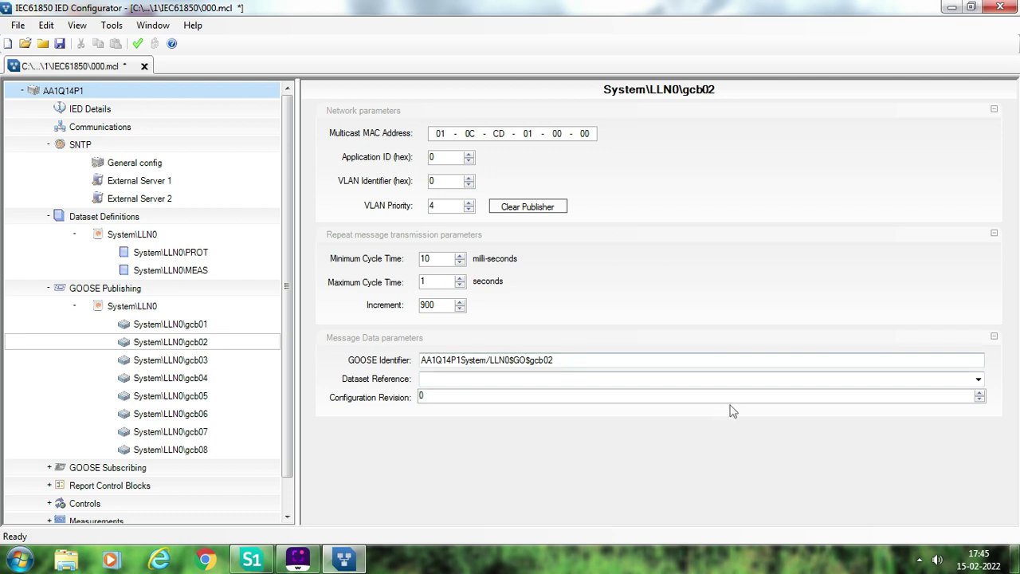
click(979, 380)
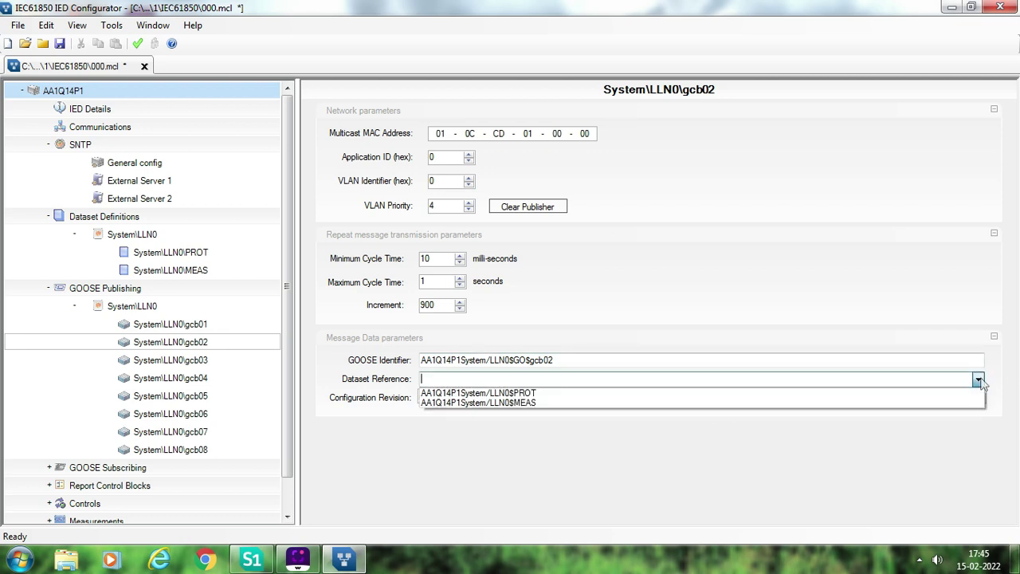
click(905, 394)
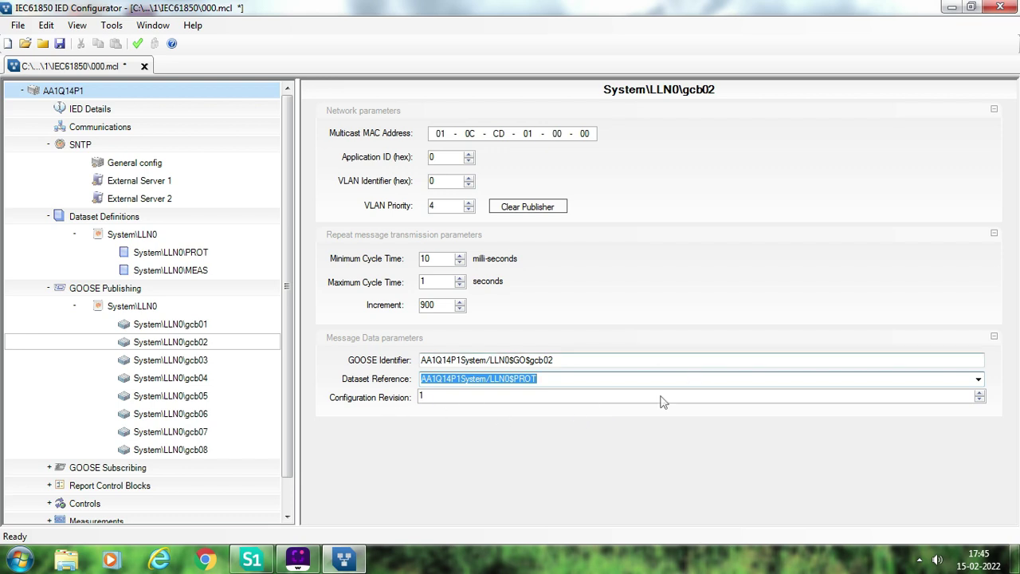
click(189, 330)
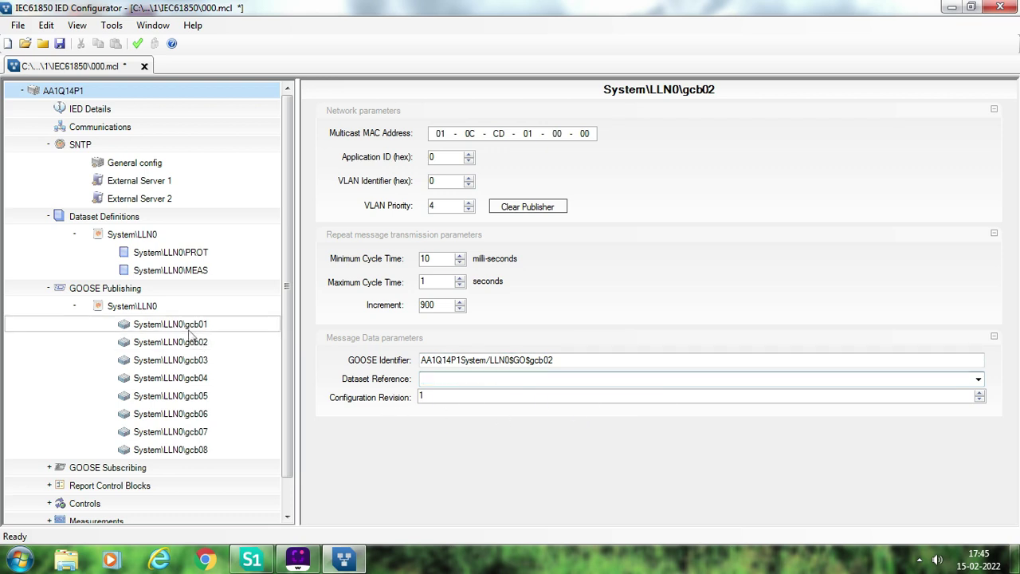
click(139, 309)
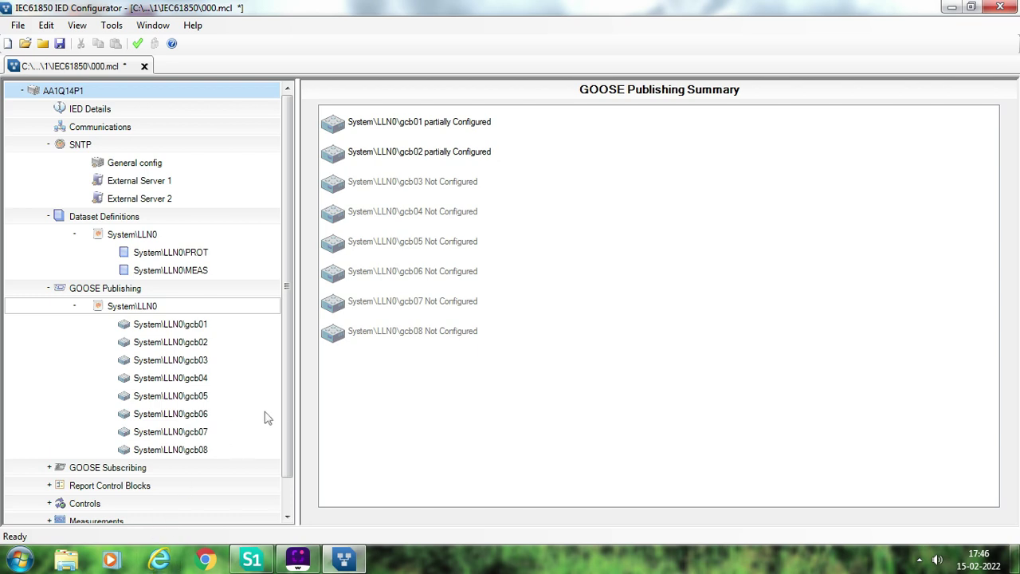
- Save the 000.mcl configuration with the GOOSE publishing settings
drag(285, 414, 292, 451)
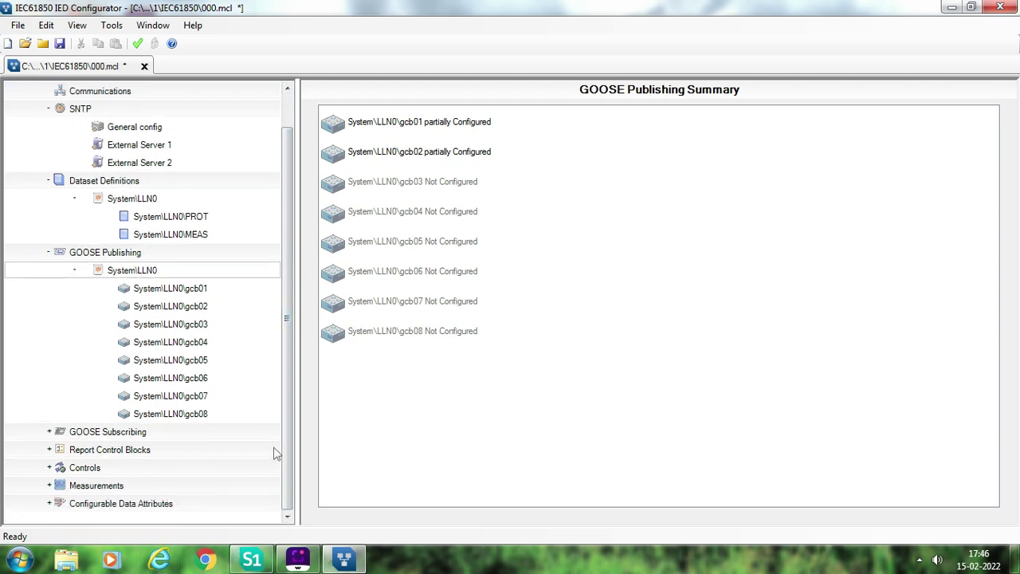
drag(284, 432, 283, 350)
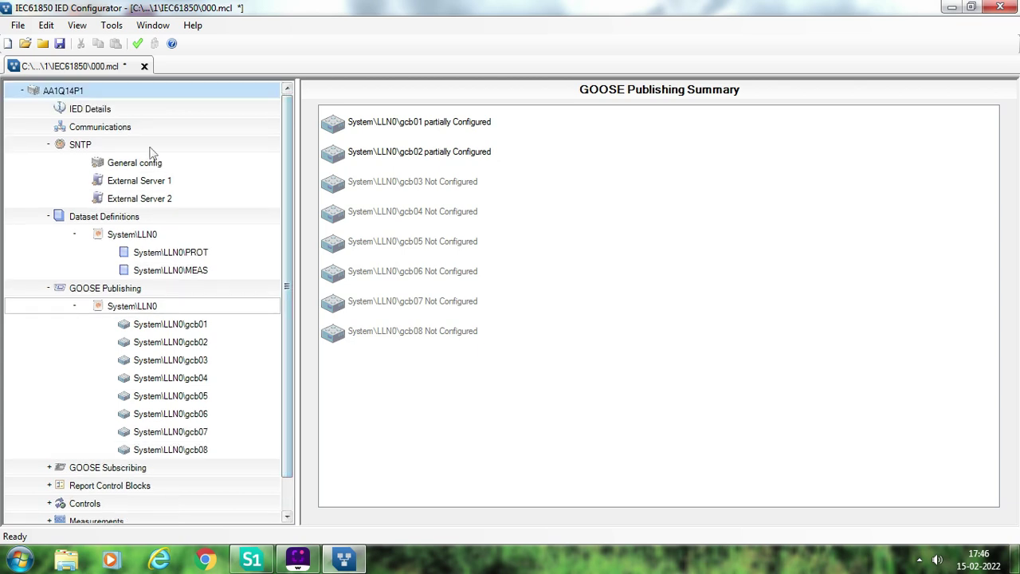
click(59, 43)
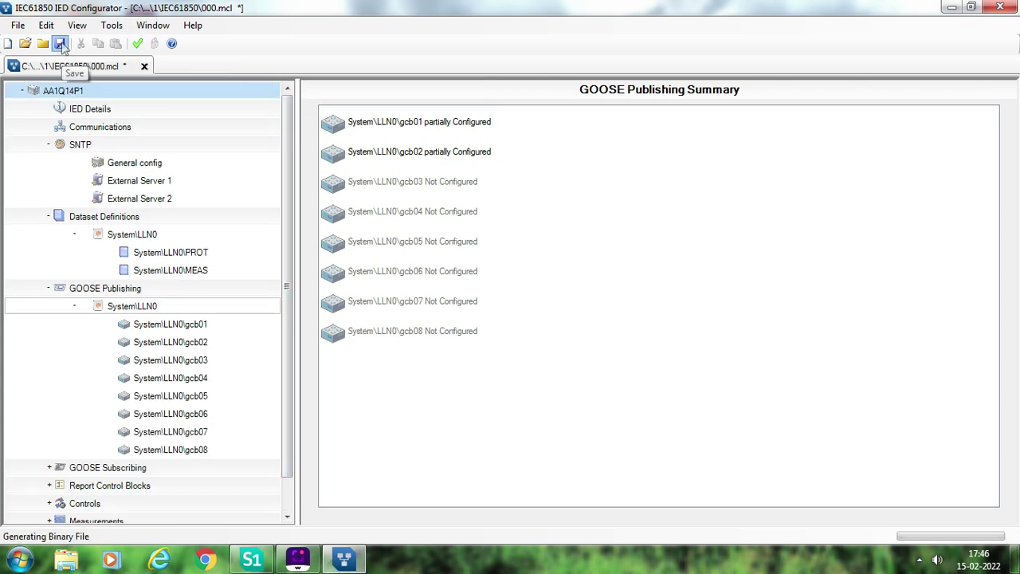
- Validate the 000.mcl configuration and check the network parameters of GOOSE control blocks gcb01 and gcb02 against the validation report
click(136, 45)
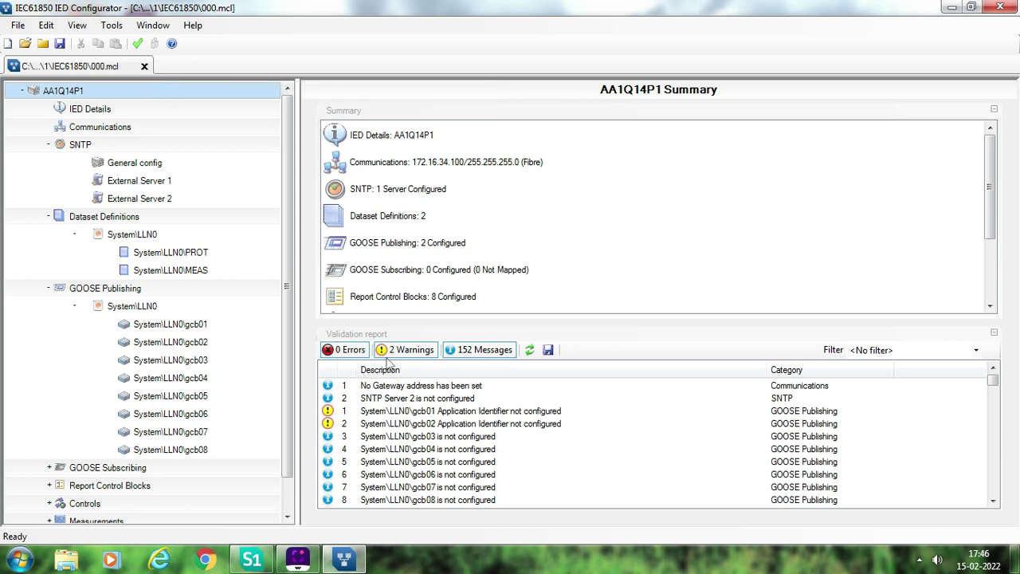
click(196, 326)
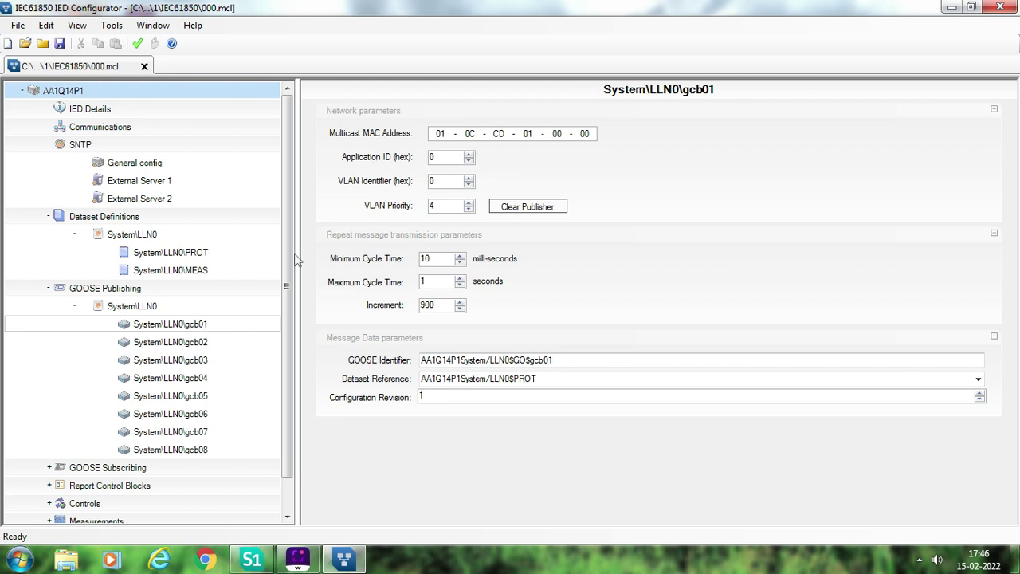
click(136, 45)
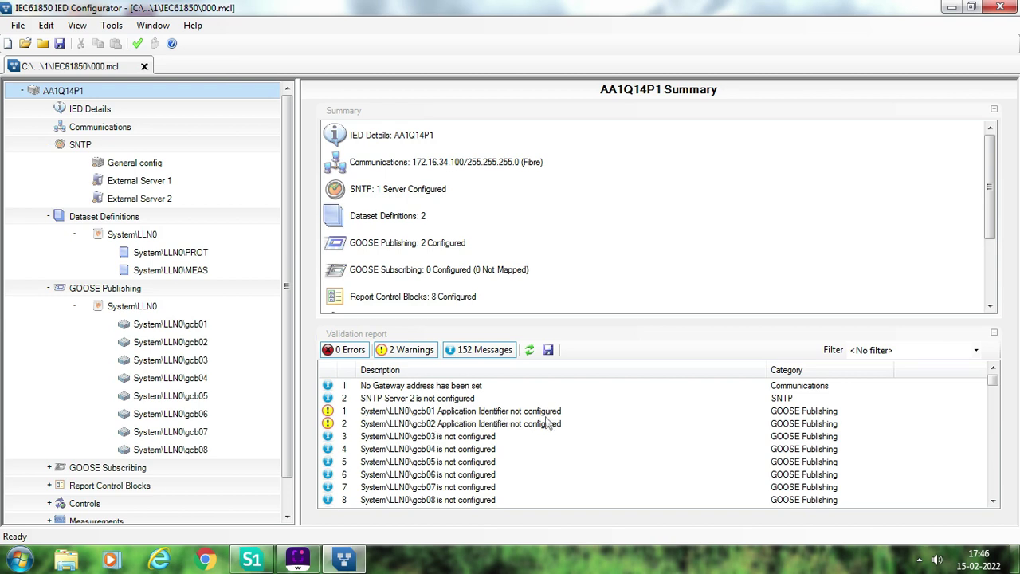
click(204, 327)
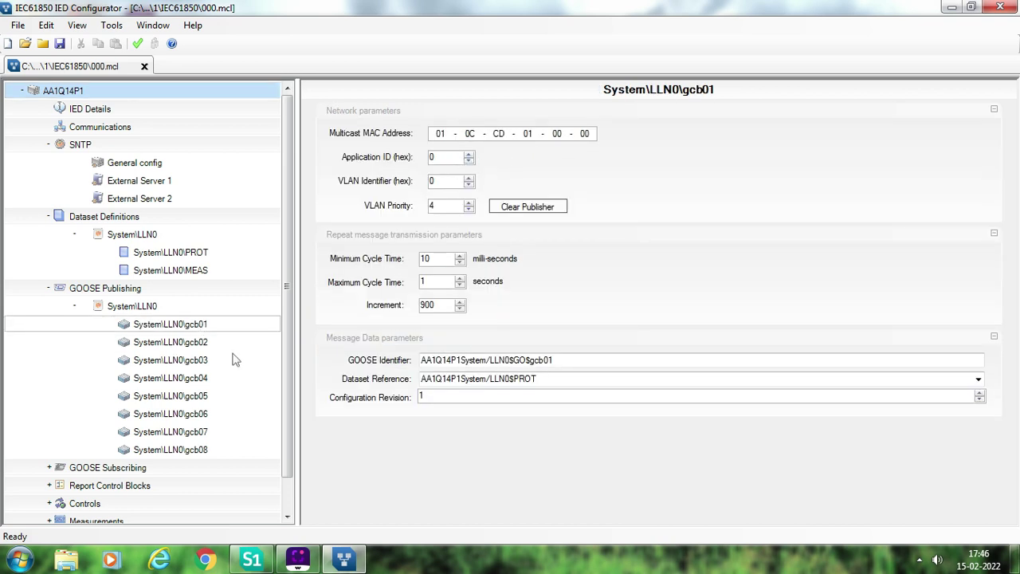
click(203, 343)
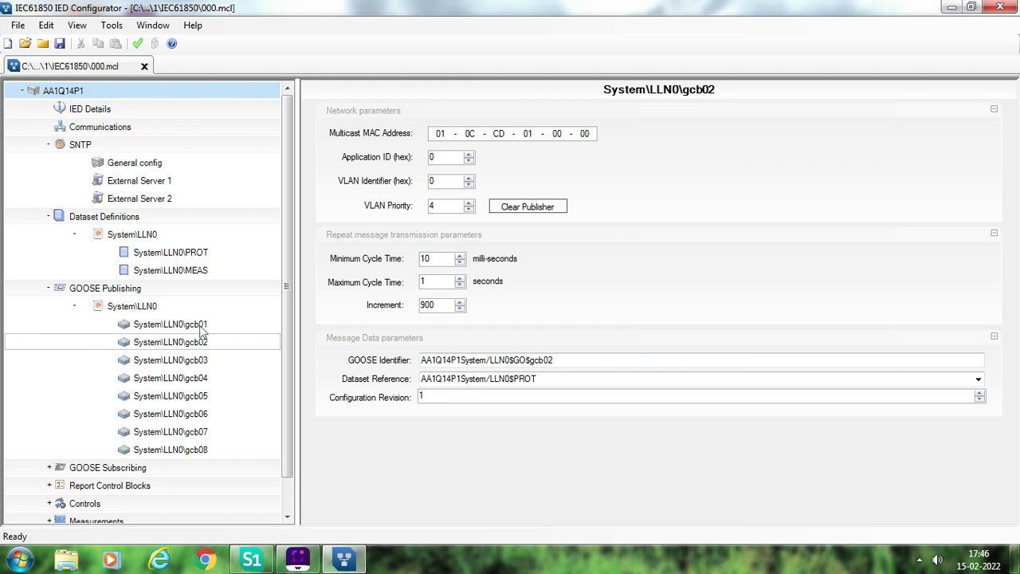
- Set the Application ID of System\LLN0\gcb01 to 1, and the Application ID and VLAN Identifier of System\LLN0\gcb02 to 2
click(201, 327)
click(469, 153)
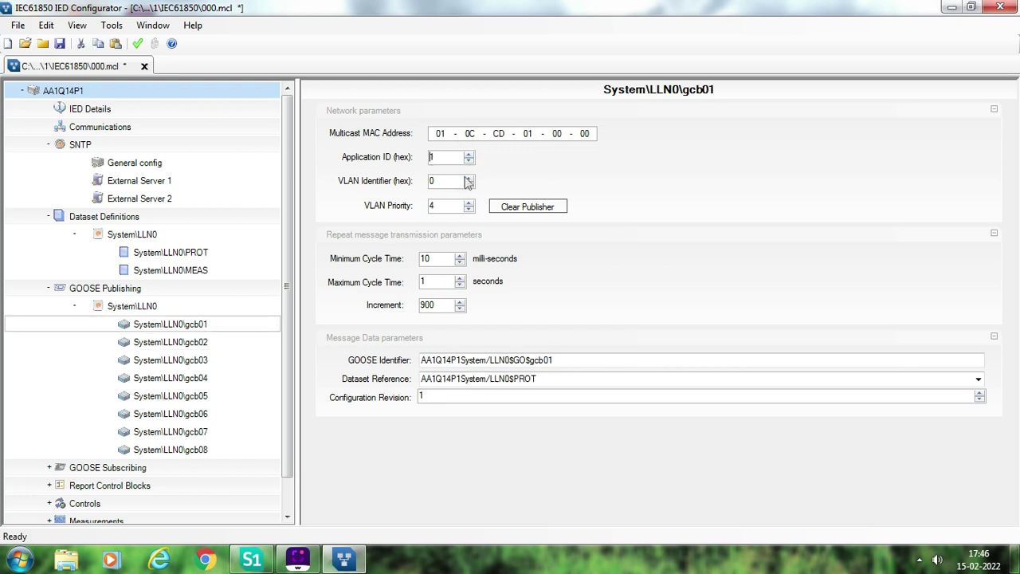
click(189, 345)
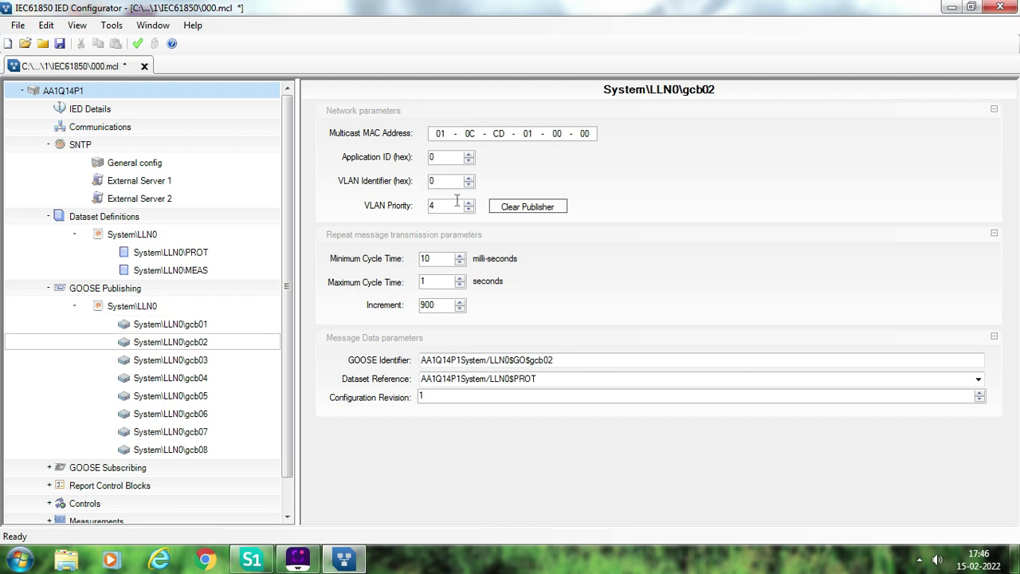
click(468, 153)
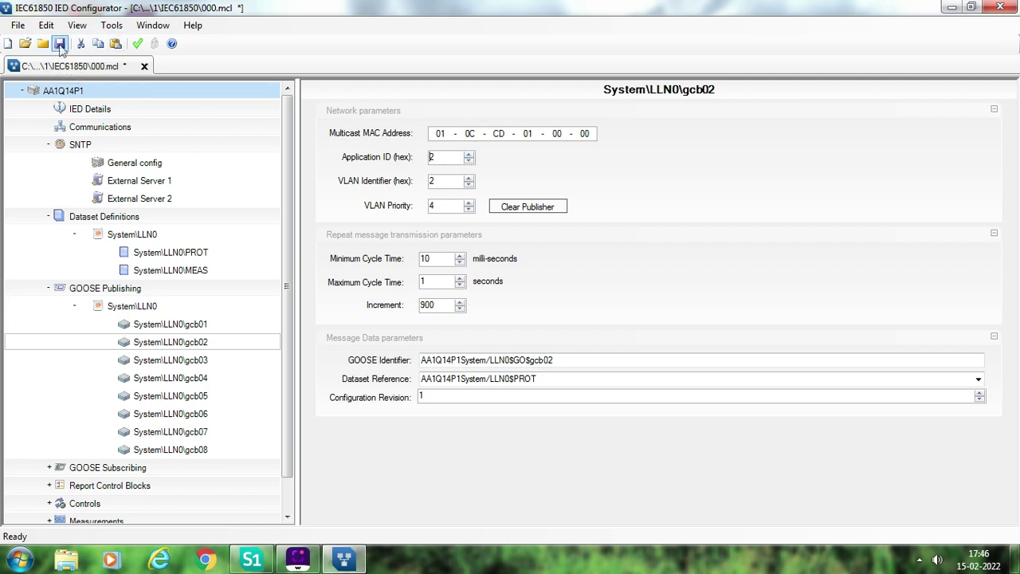
- Save and revalidate the 000.mcl configuration, and close the IED Configurator
click(60, 44)
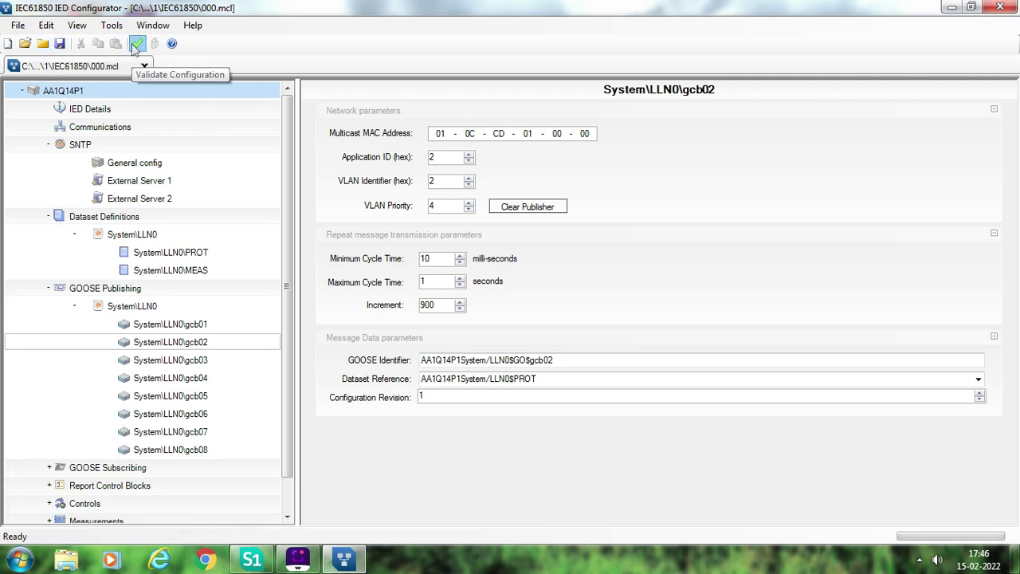
click(136, 45)
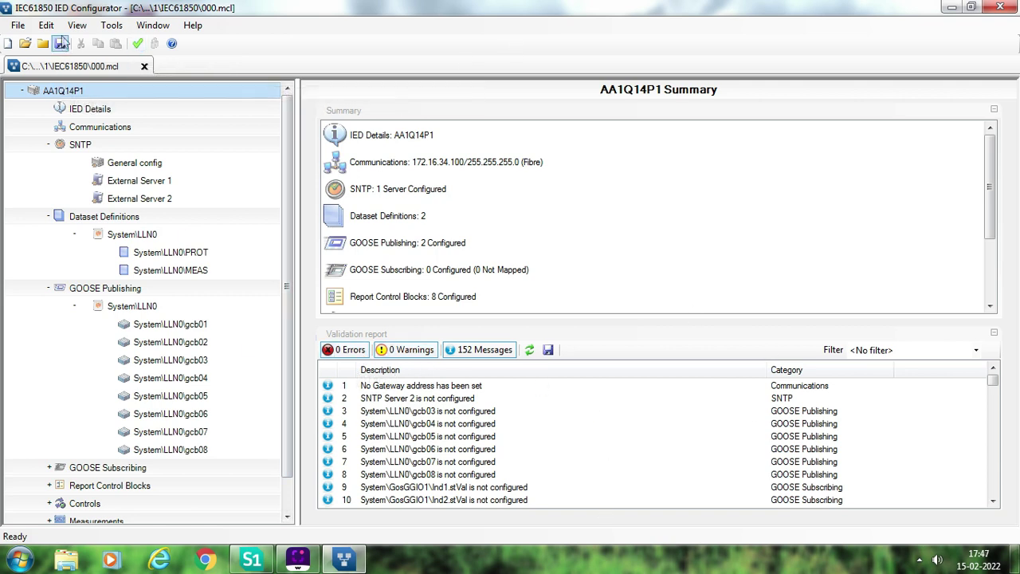
click(61, 44)
click(999, 8)
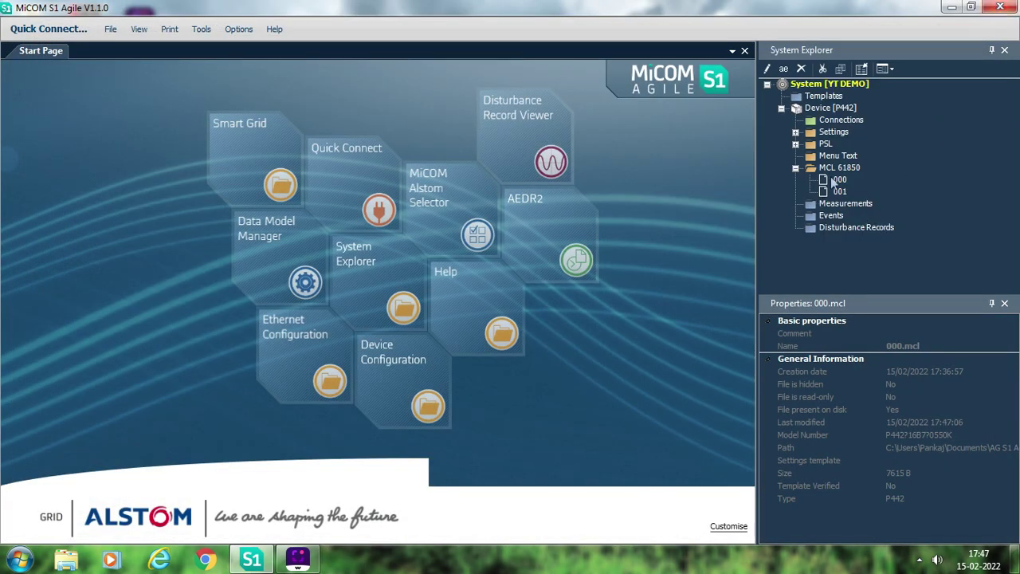
right_click(832, 173)
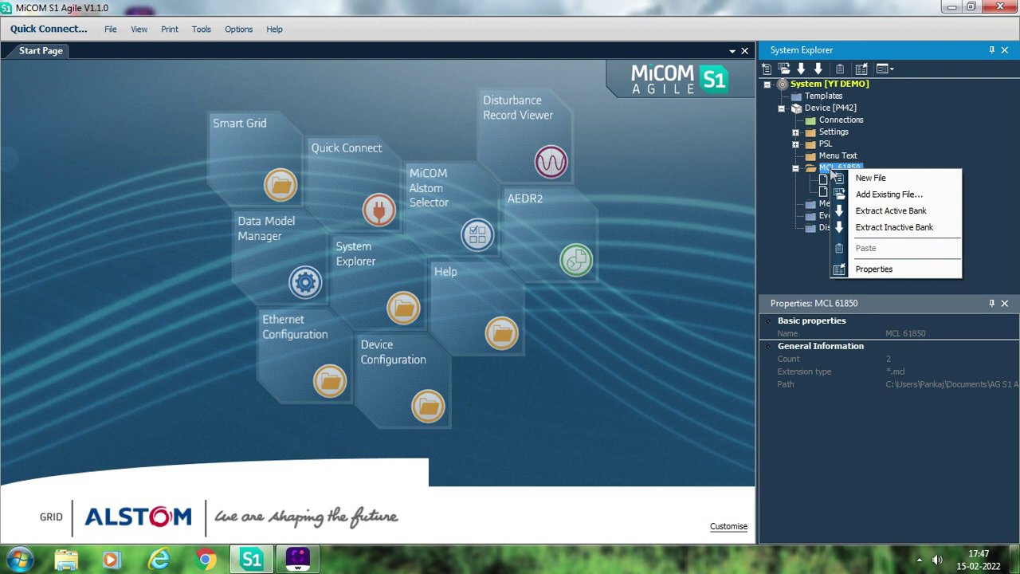
click(922, 136)
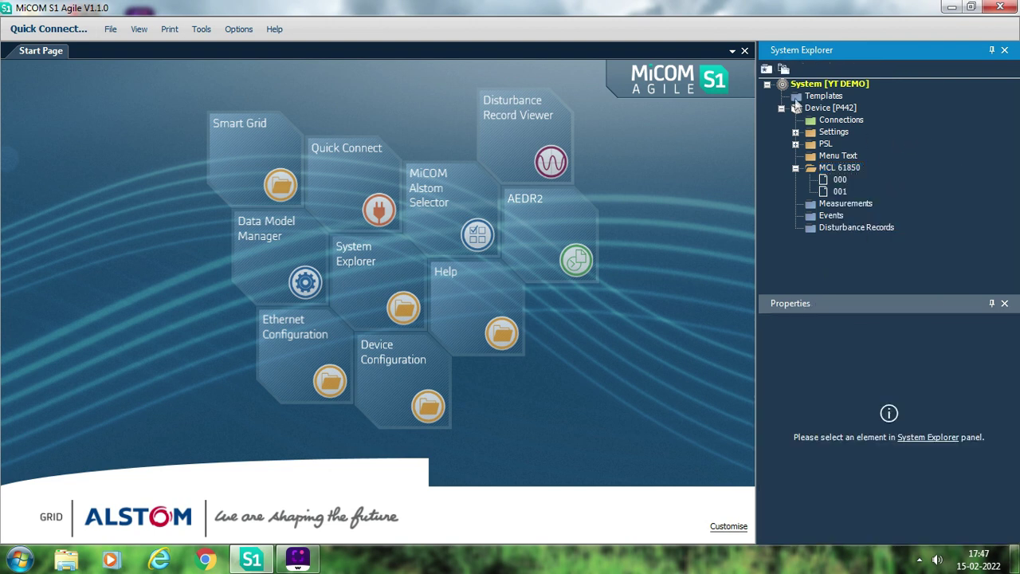
click(809, 109)
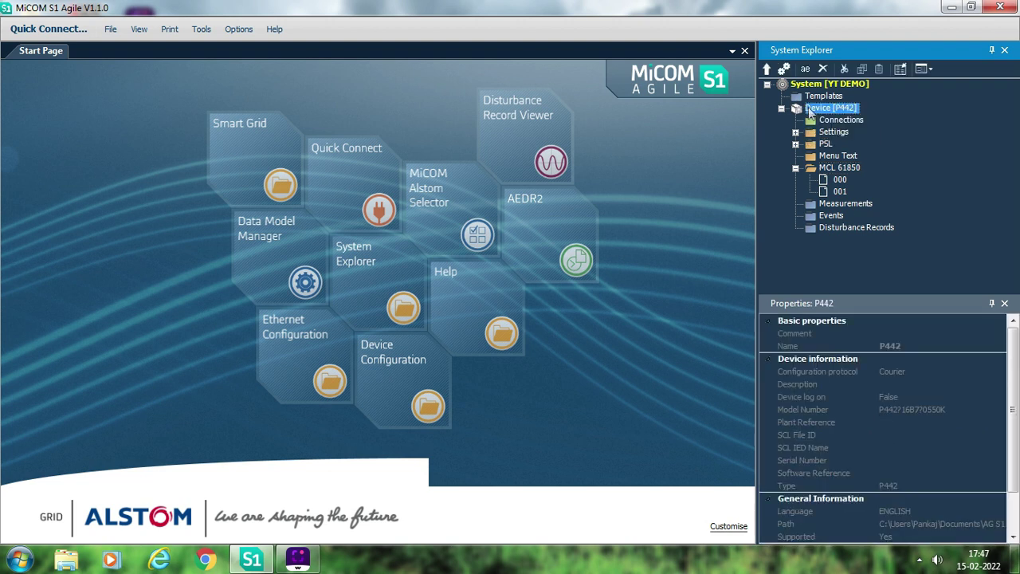
- Try to verify the template of MCL file 000 under the P442 device and read the operation details
click(839, 181)
right_click(840, 183)
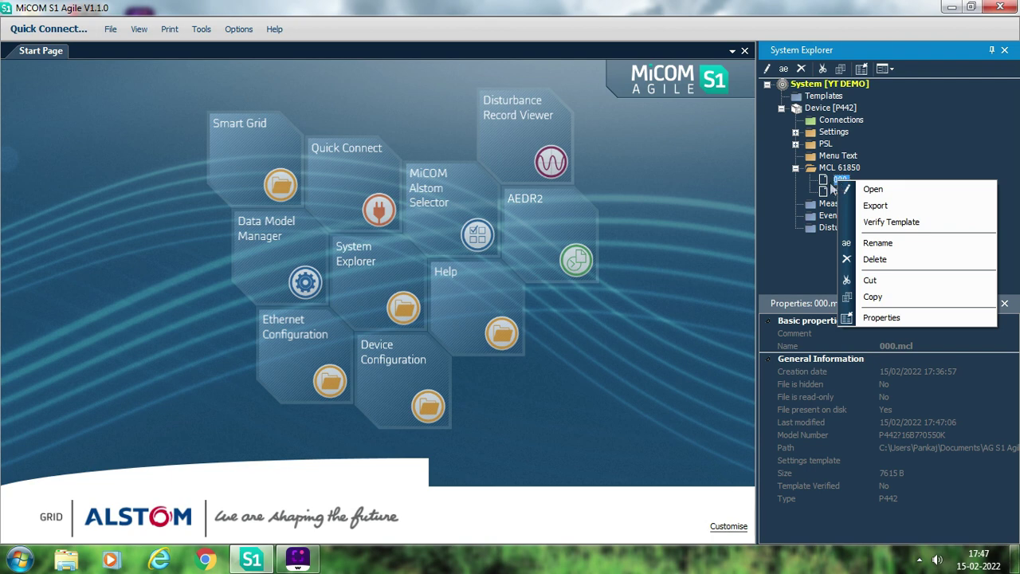
click(885, 223)
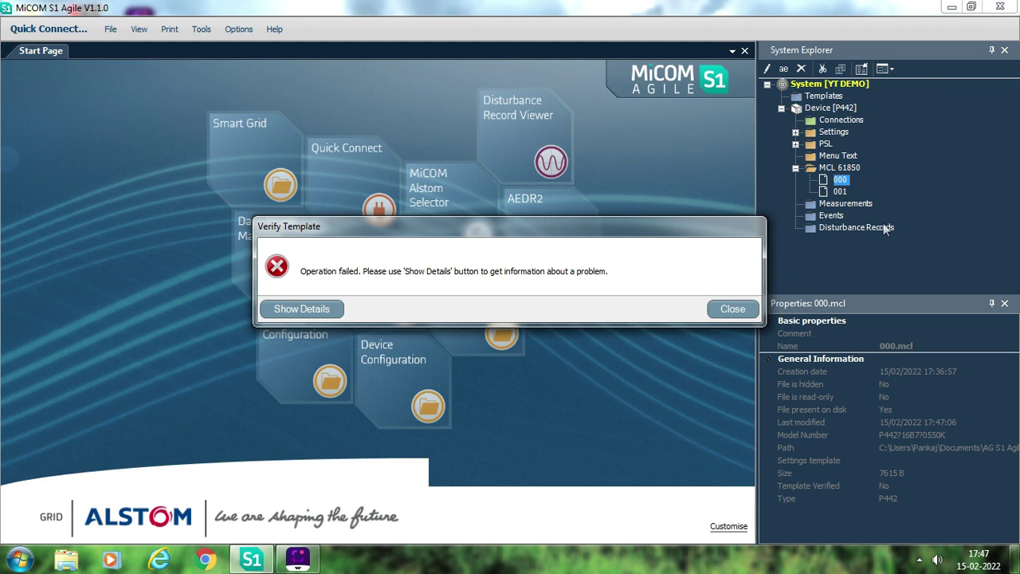
click(332, 313)
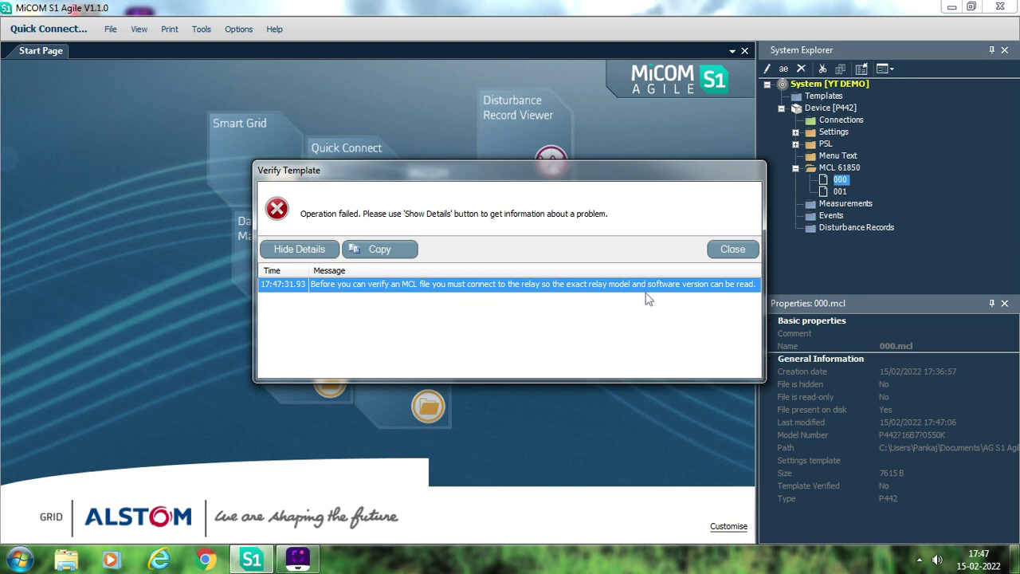
click(727, 250)
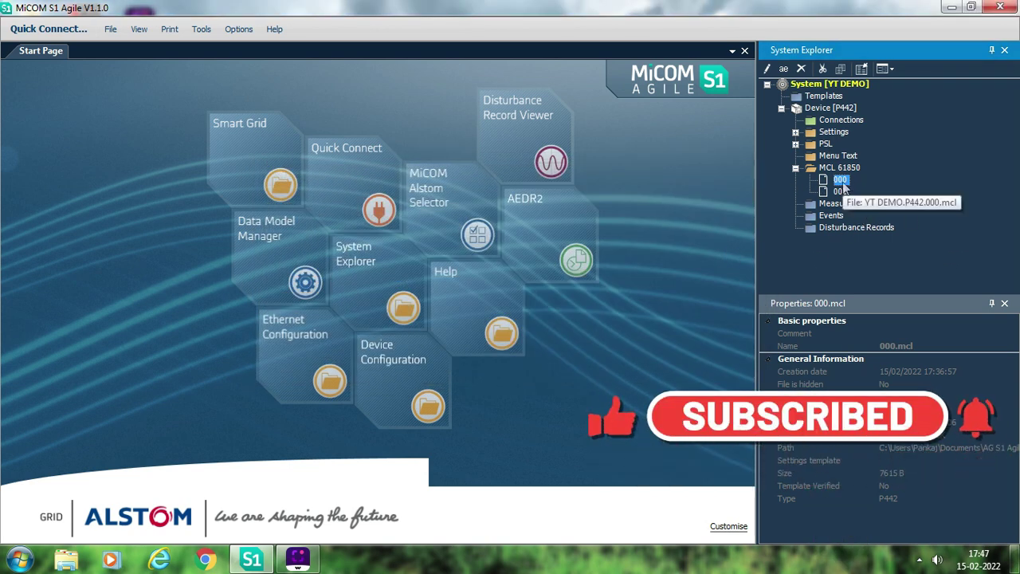
right_click(829, 108)
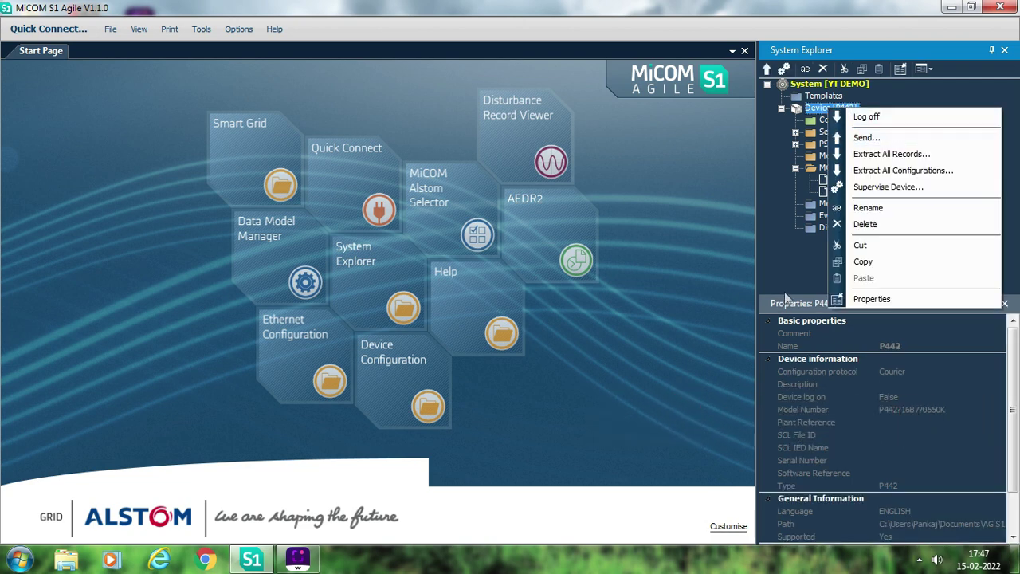
click(814, 268)
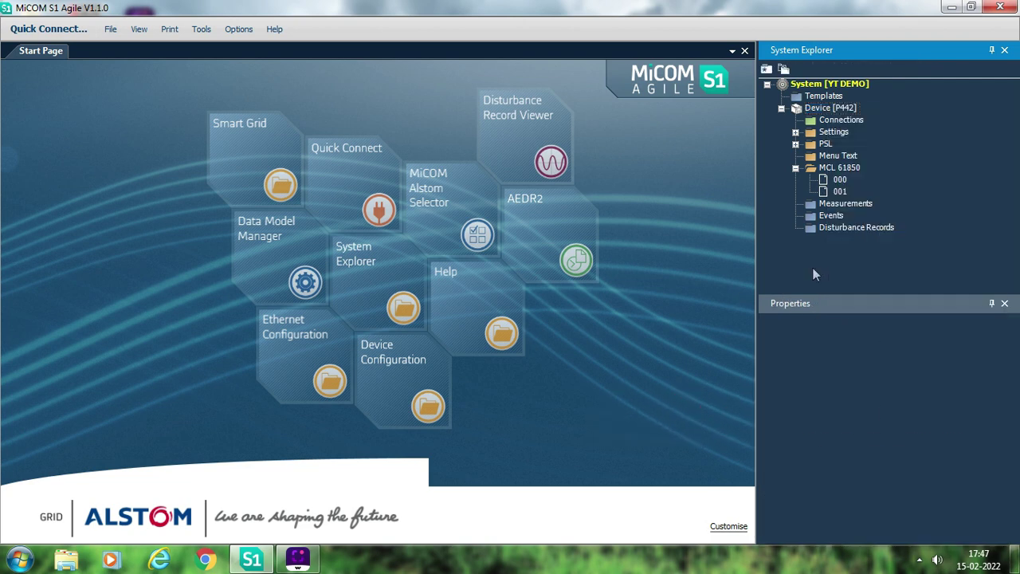
right_click(848, 172)
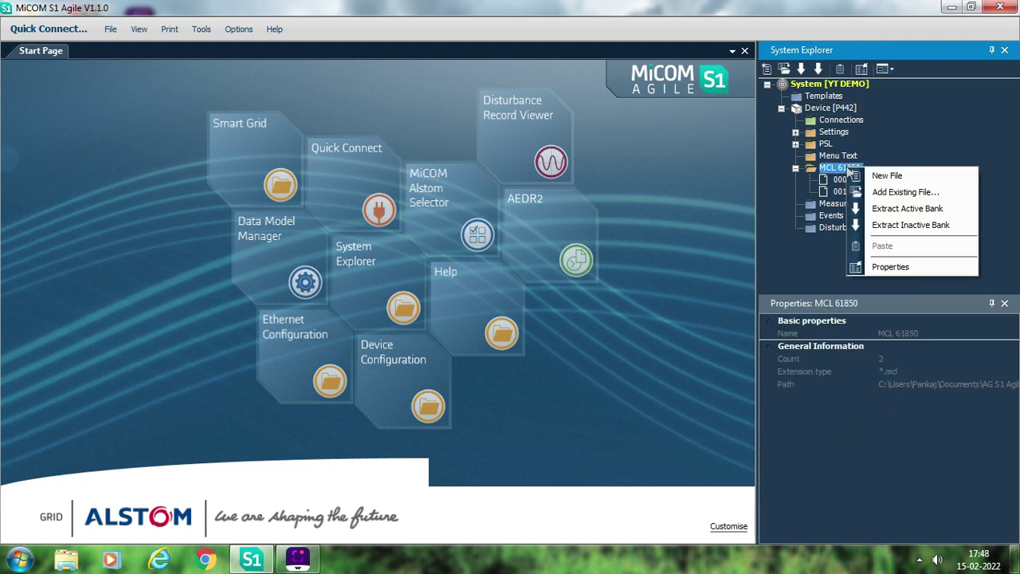
click(800, 322)
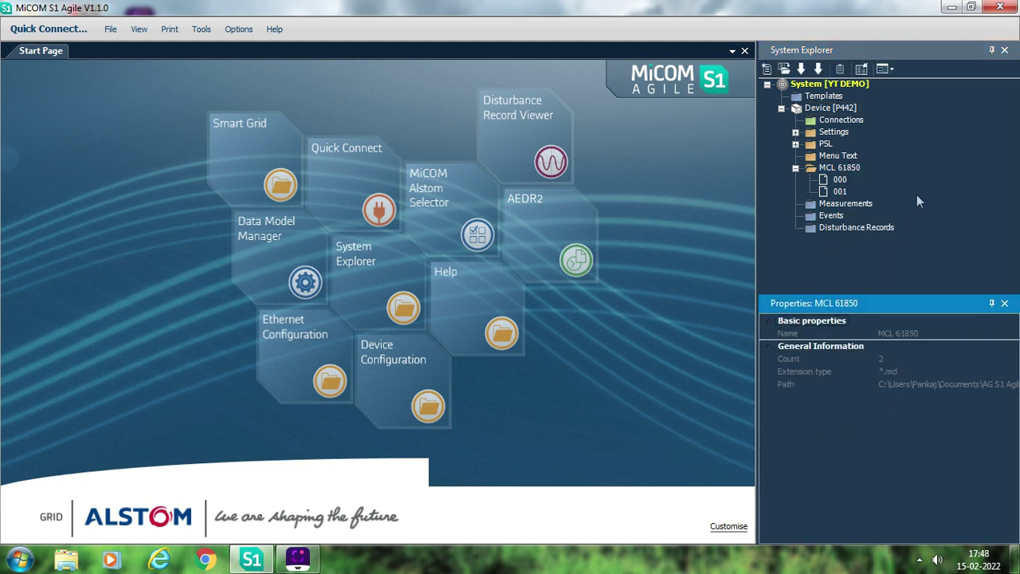
right_click(844, 109)
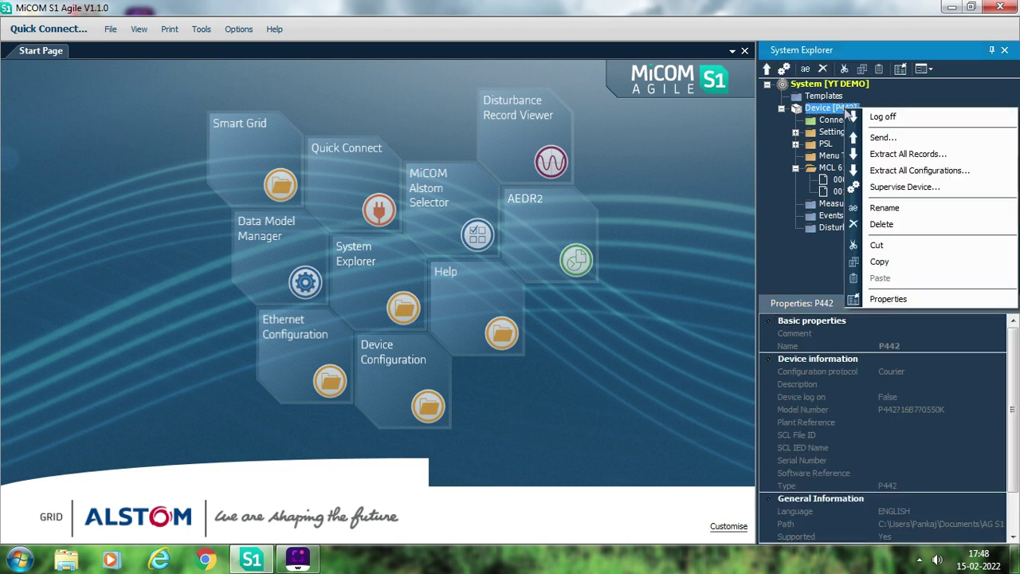
click(801, 251)
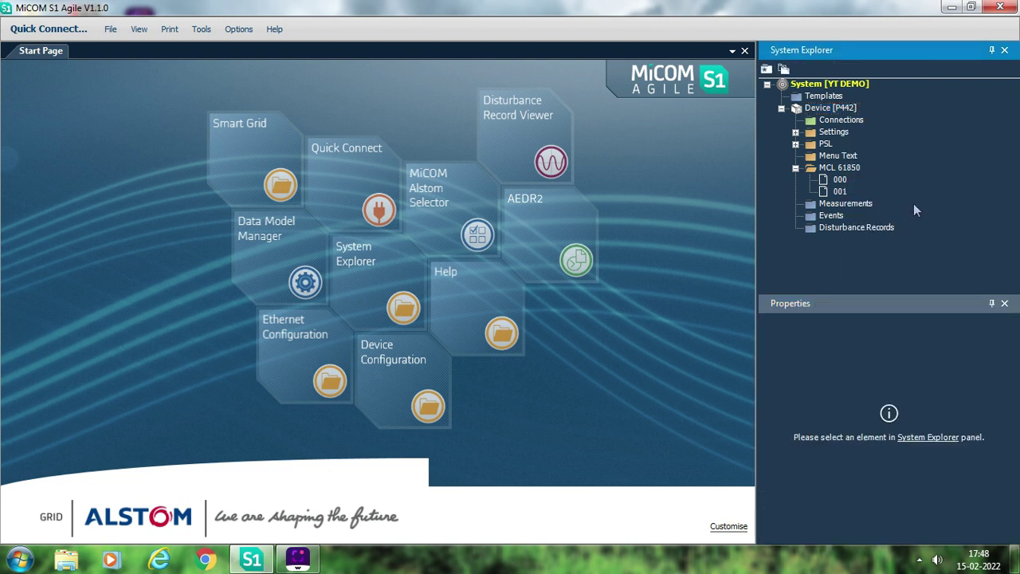
- Reopen MCL file 000 and examine the P44x templates offered for exporting an installed ICD file, closing the configurator without exporting
double_click(842, 178)
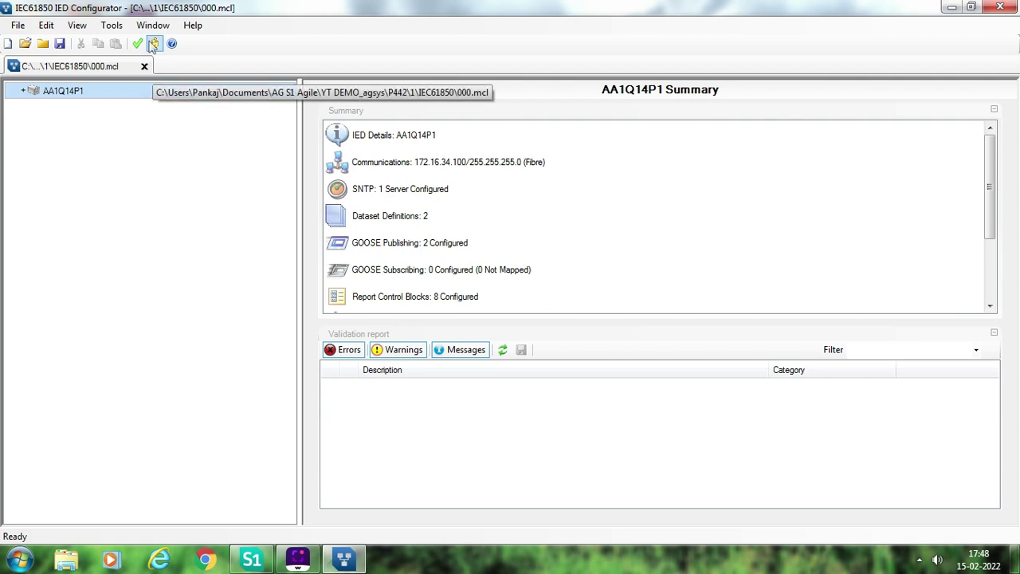
click(112, 25)
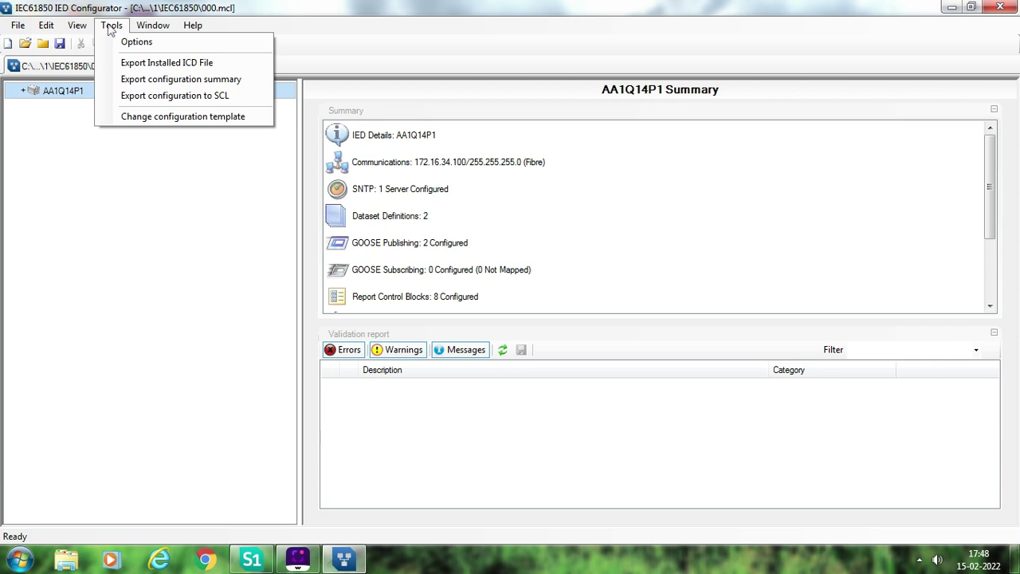
click(141, 64)
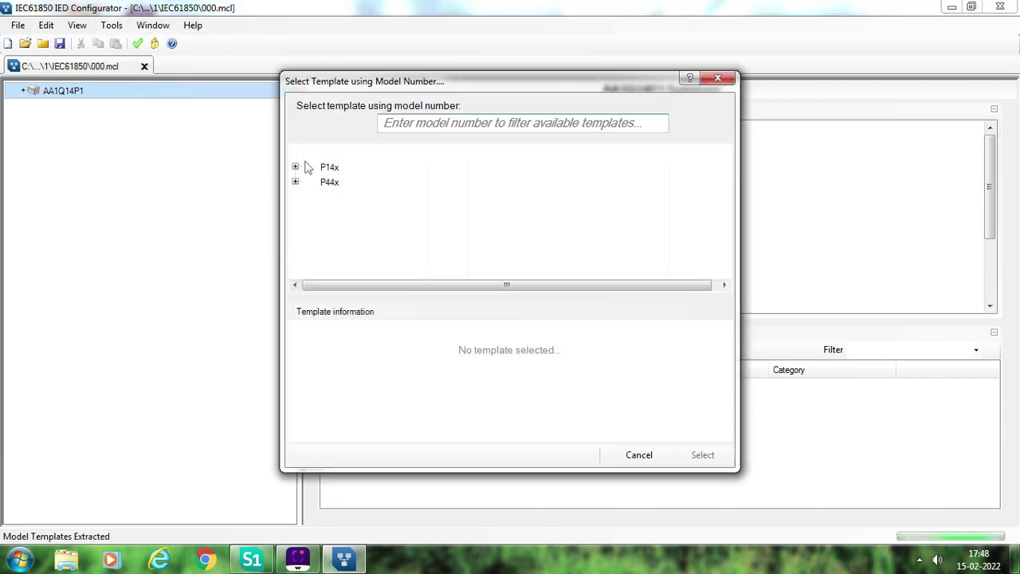
click(295, 182)
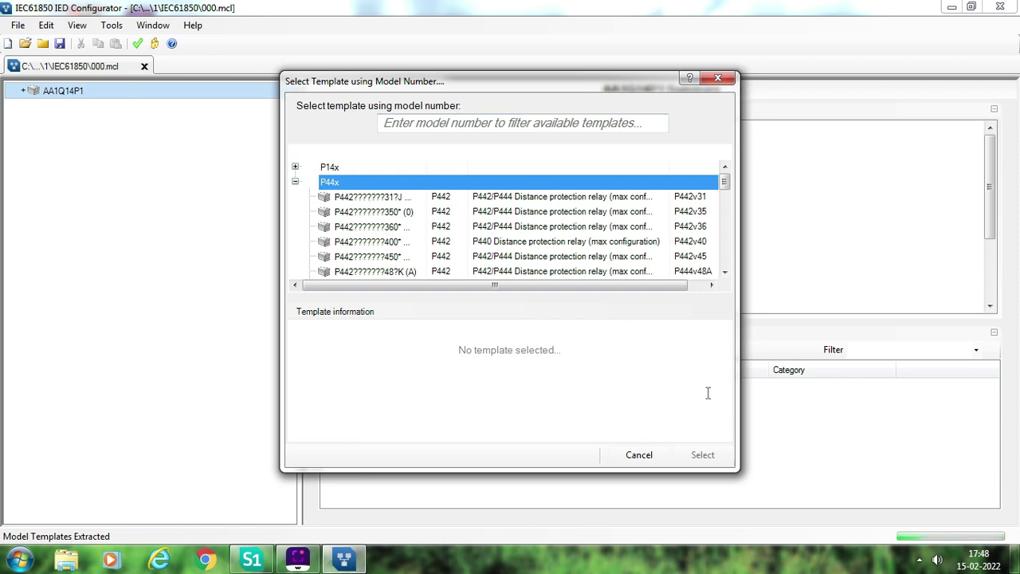
click(714, 78)
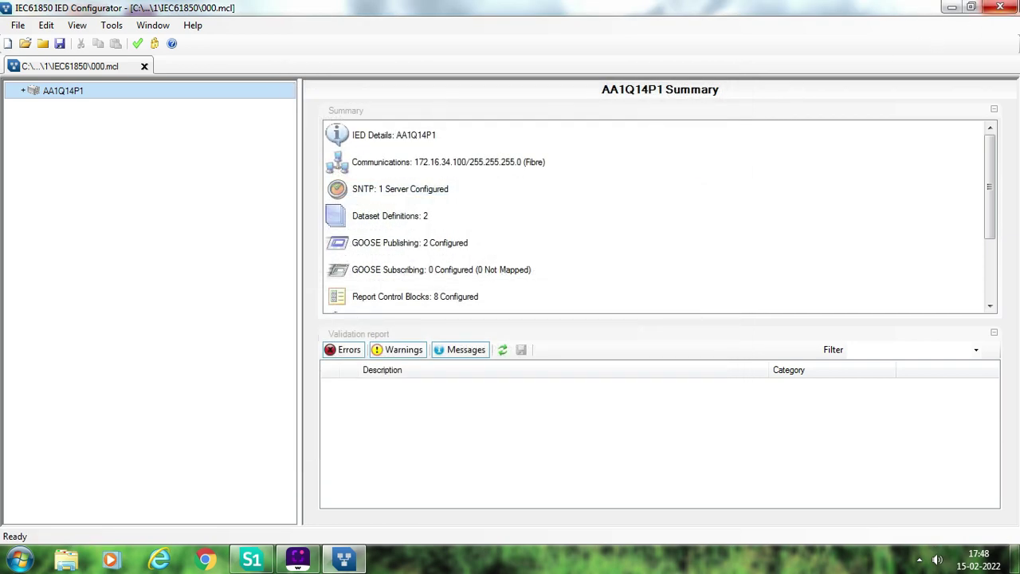
click(1000, 7)
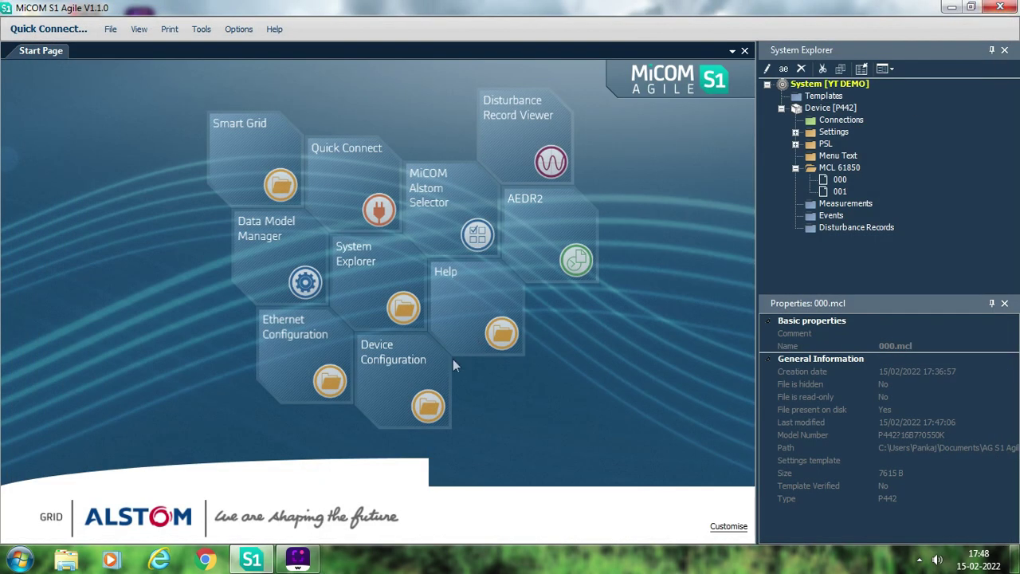